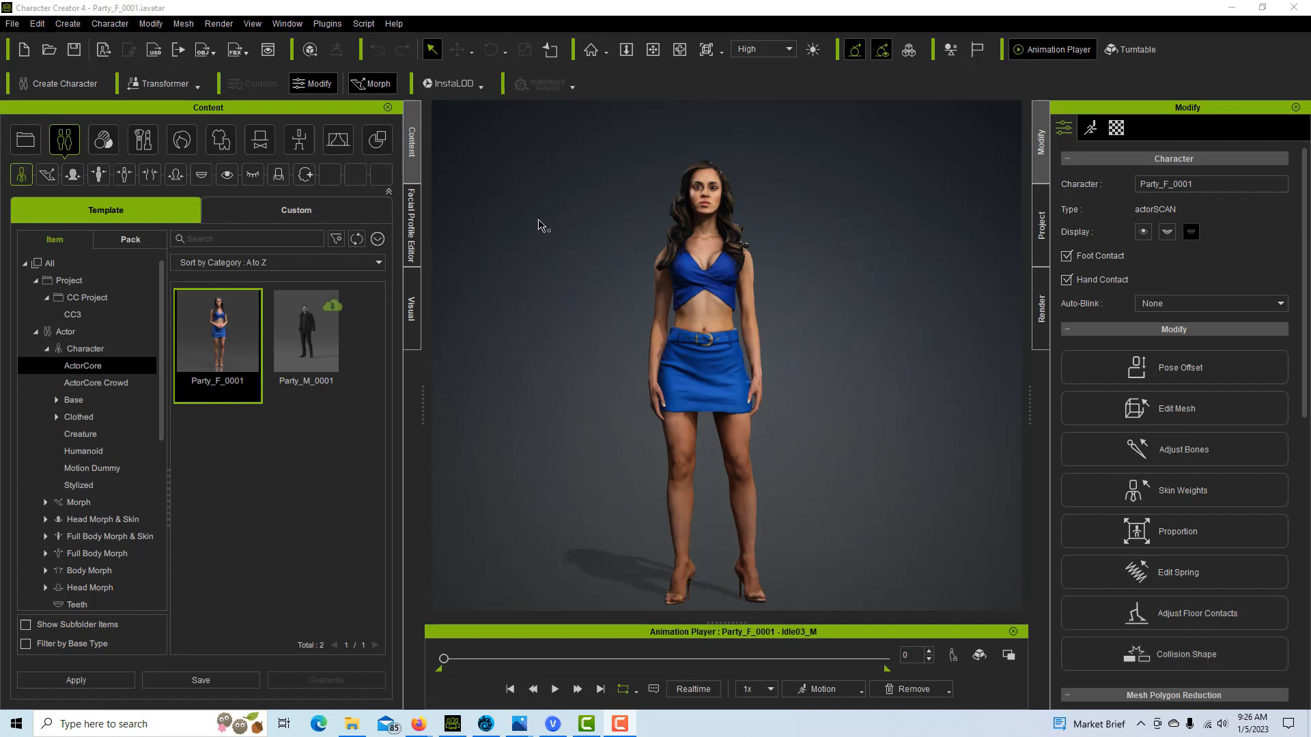
Step: Export the blue-dressed character as an FBX file named test77 to the Desktop, using the Maya preset with mesh and motion
click(12, 25)
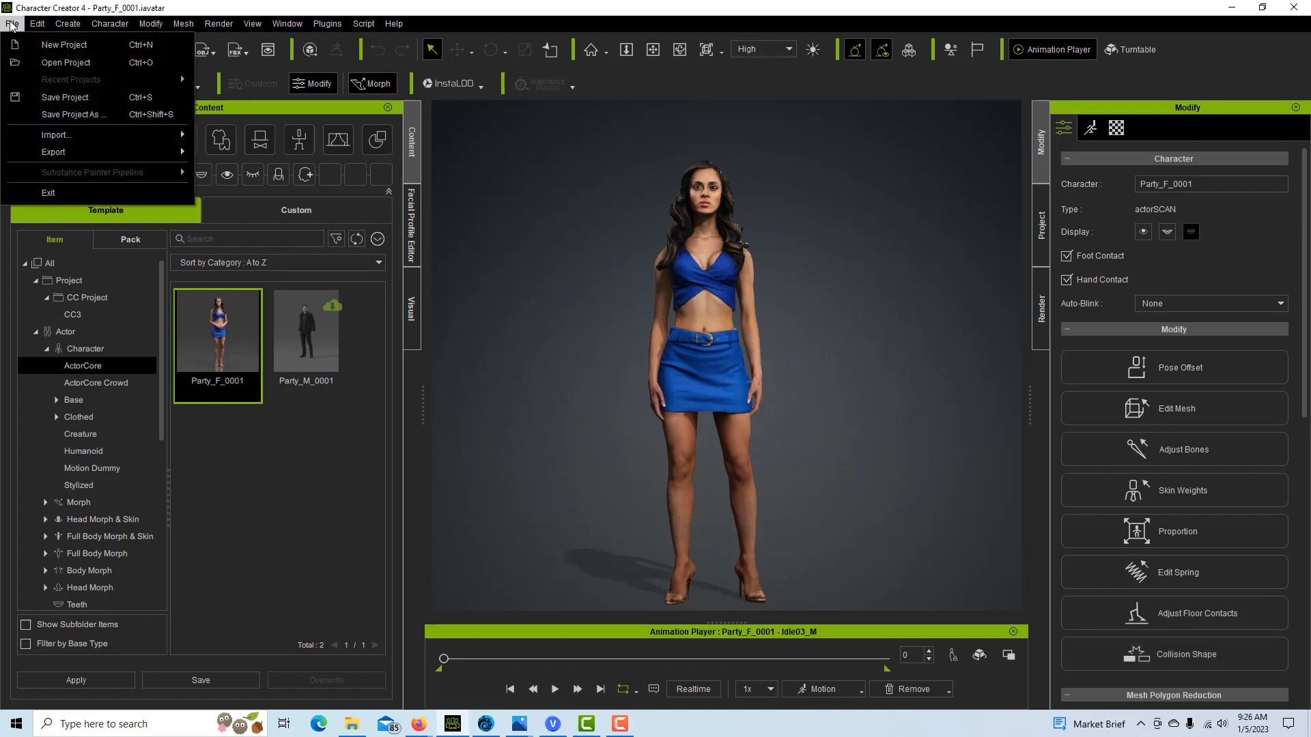
mouse_move(136, 152)
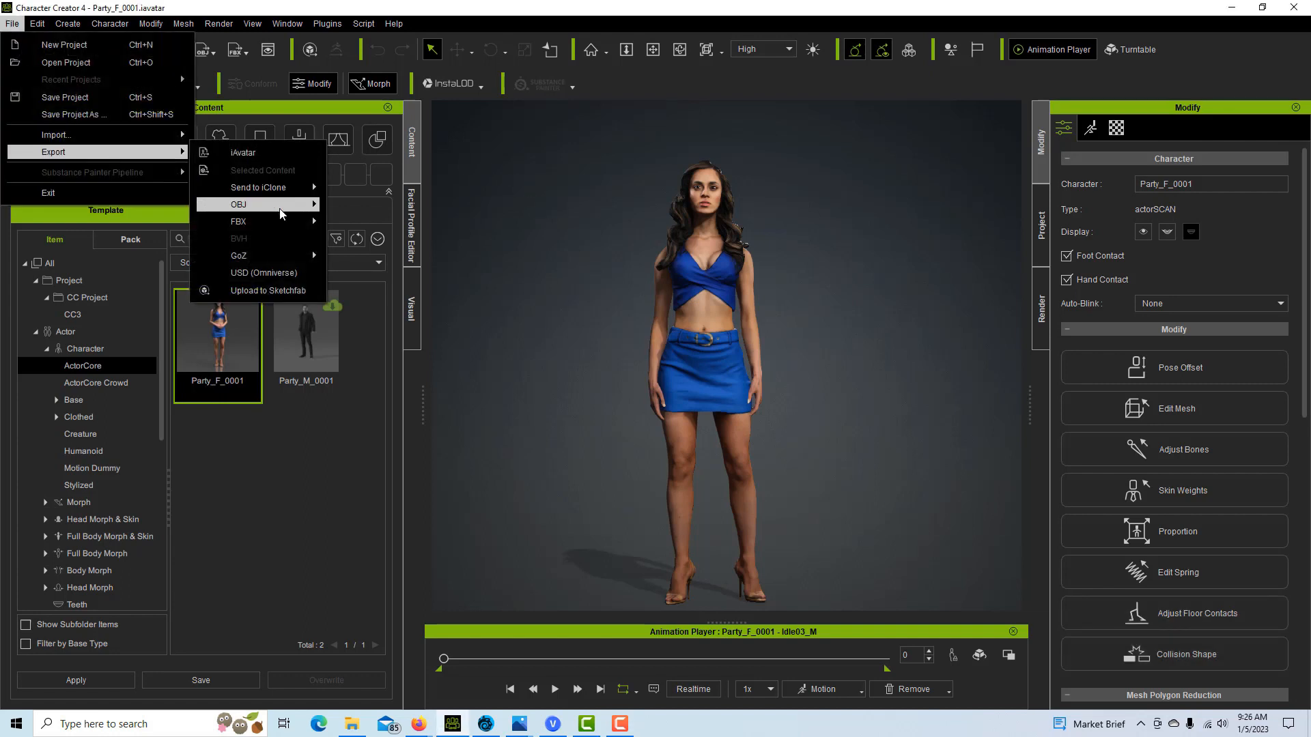
mouse_move(300, 221)
click(380, 240)
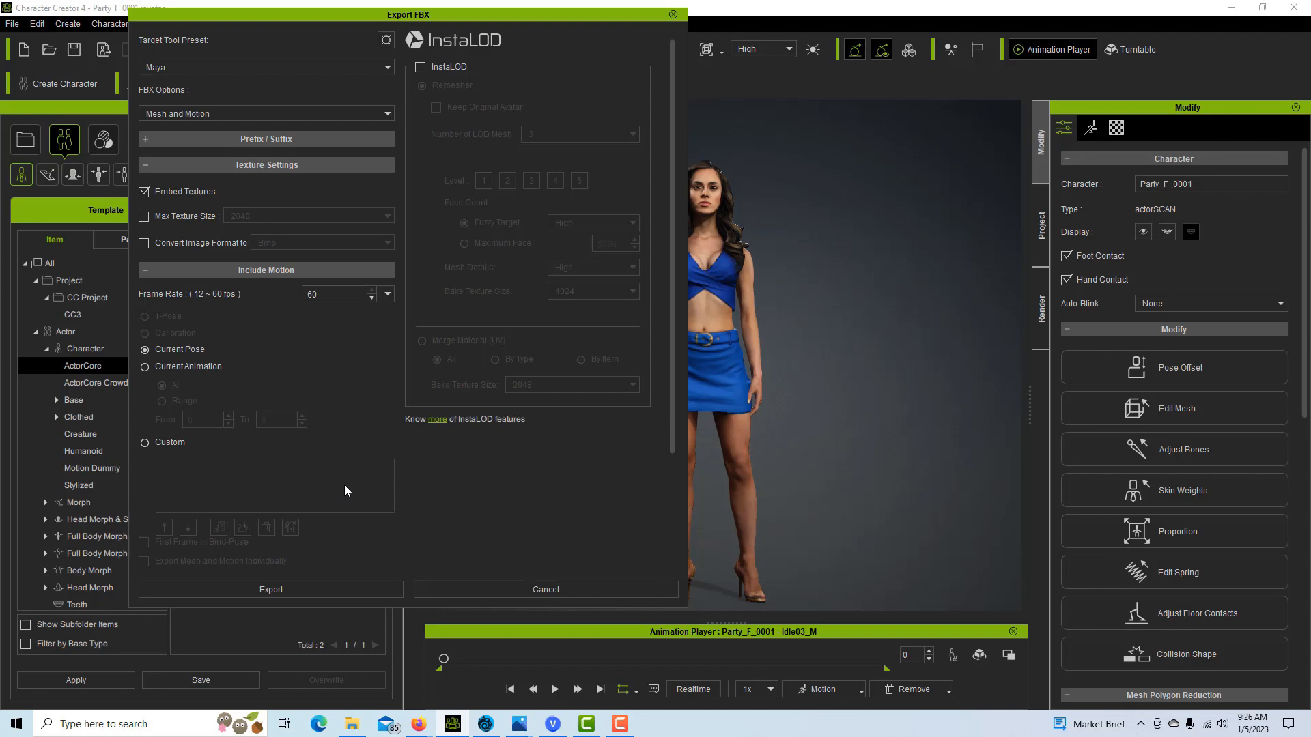
click(340, 587)
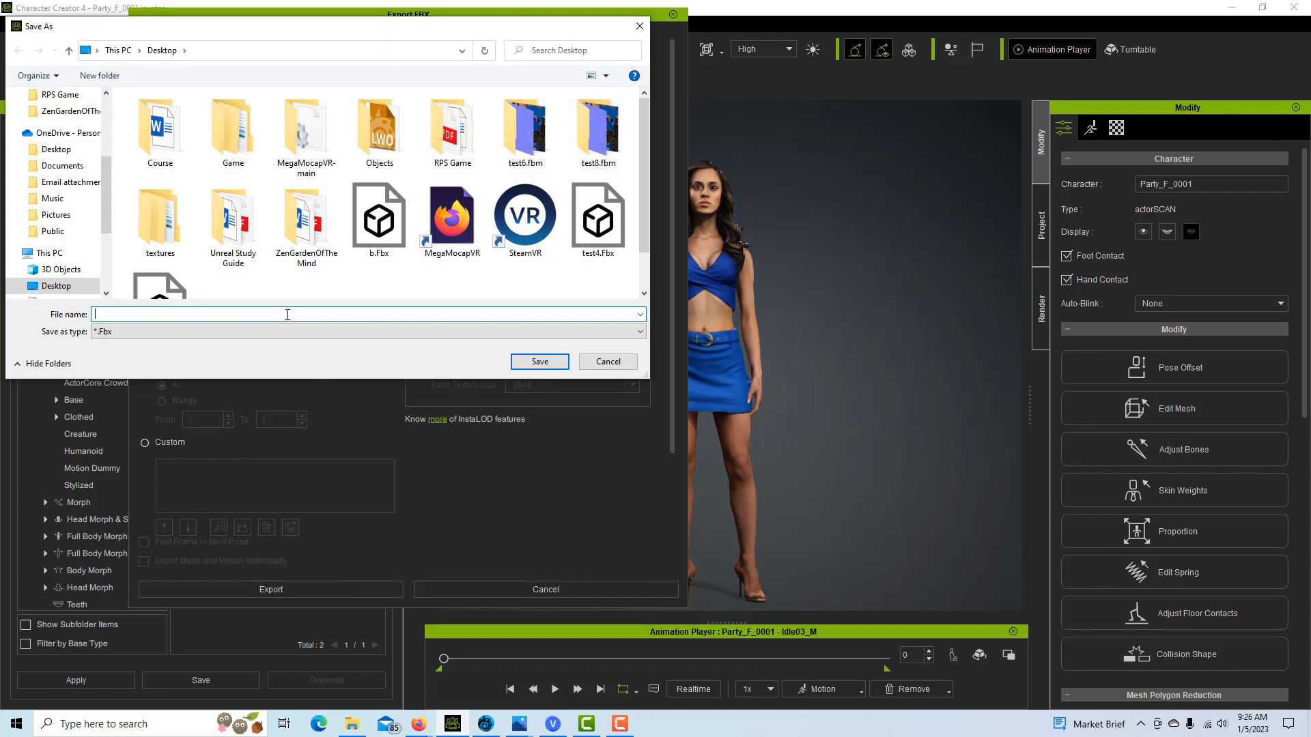
text(test)
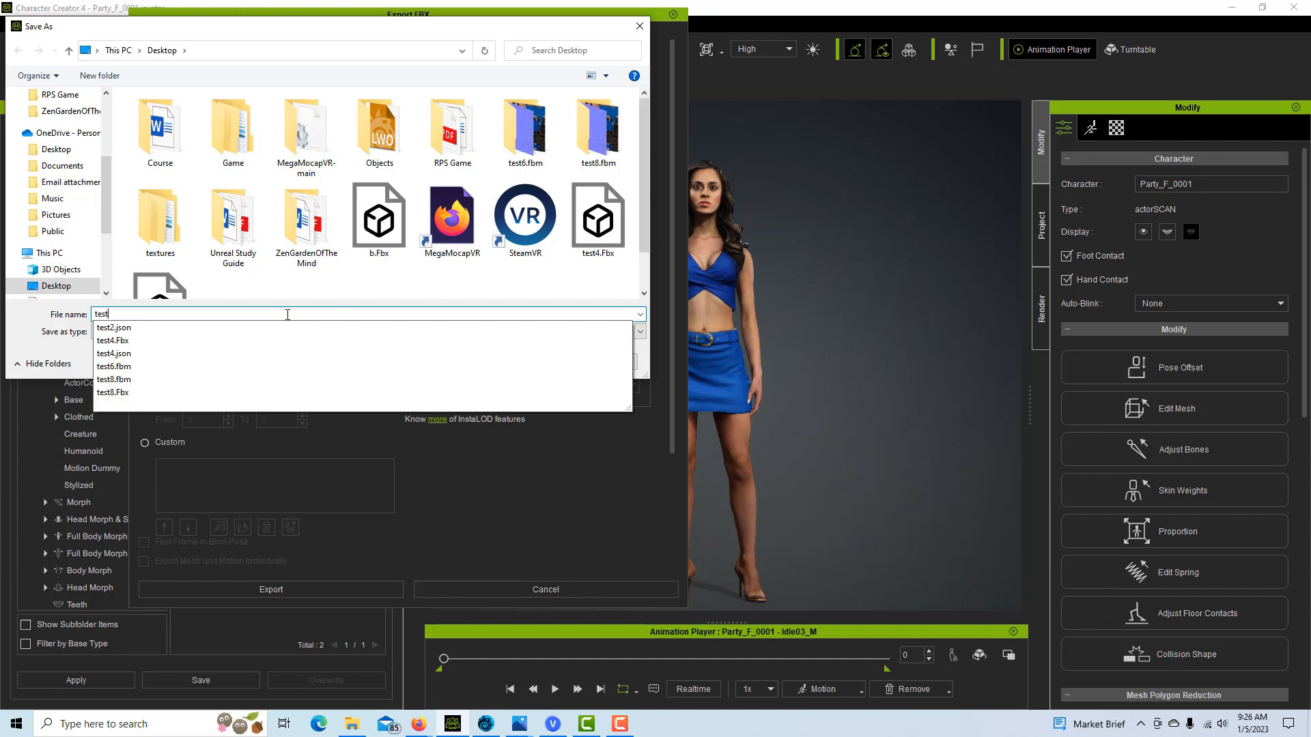
text(10)
click(554, 367)
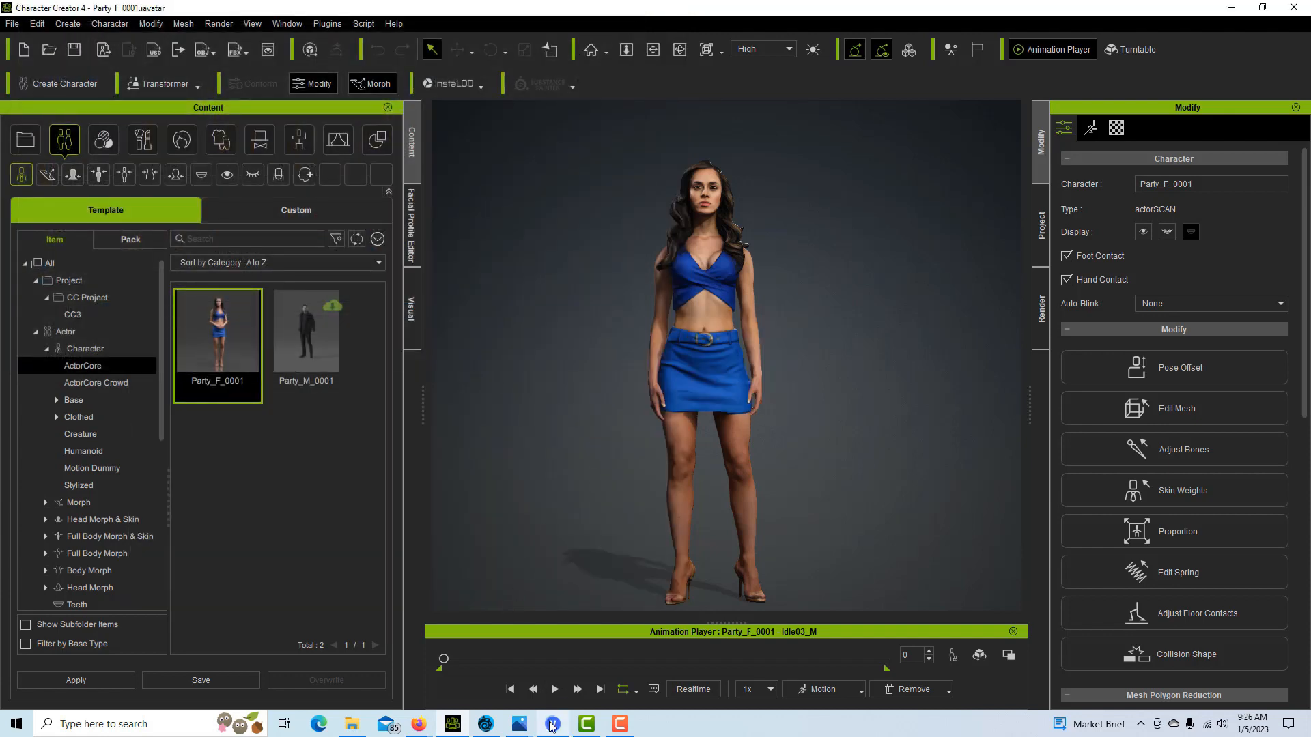
Step: Switch to LightWave Layout and clear the current scene without saving it
click(485, 724)
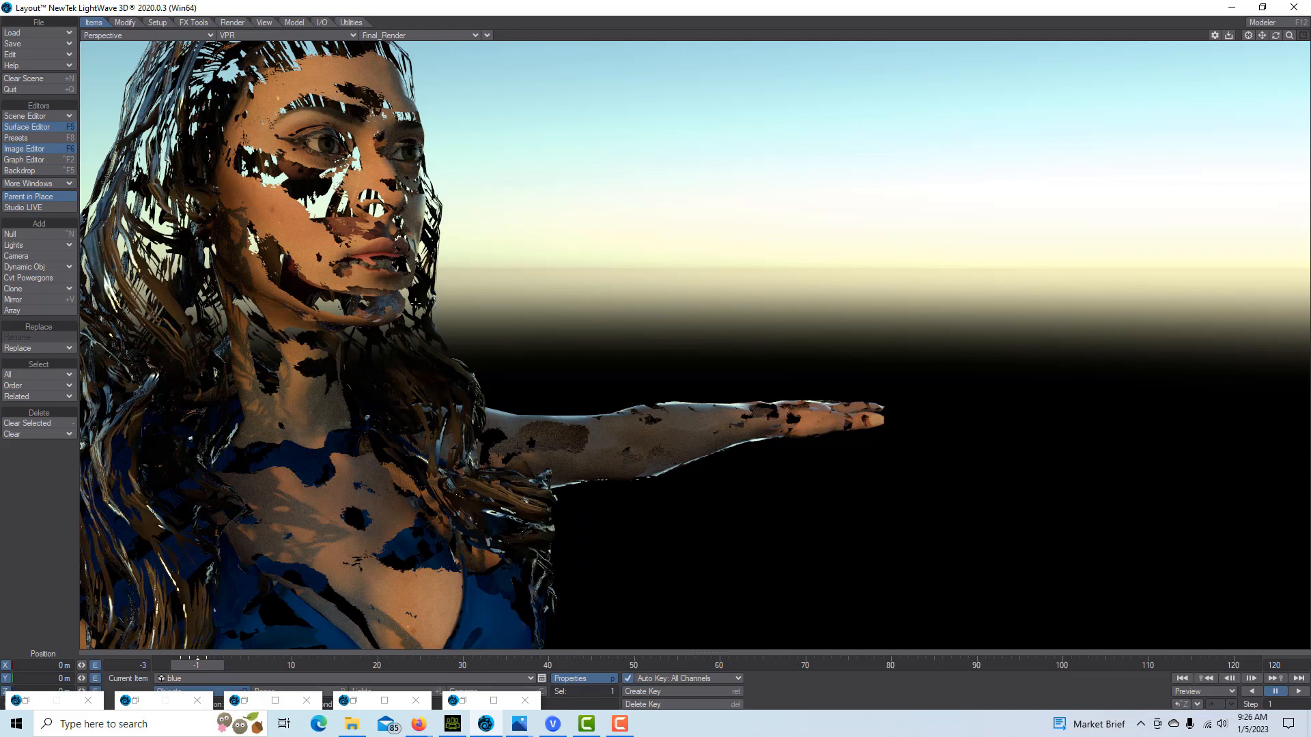
click(27, 81)
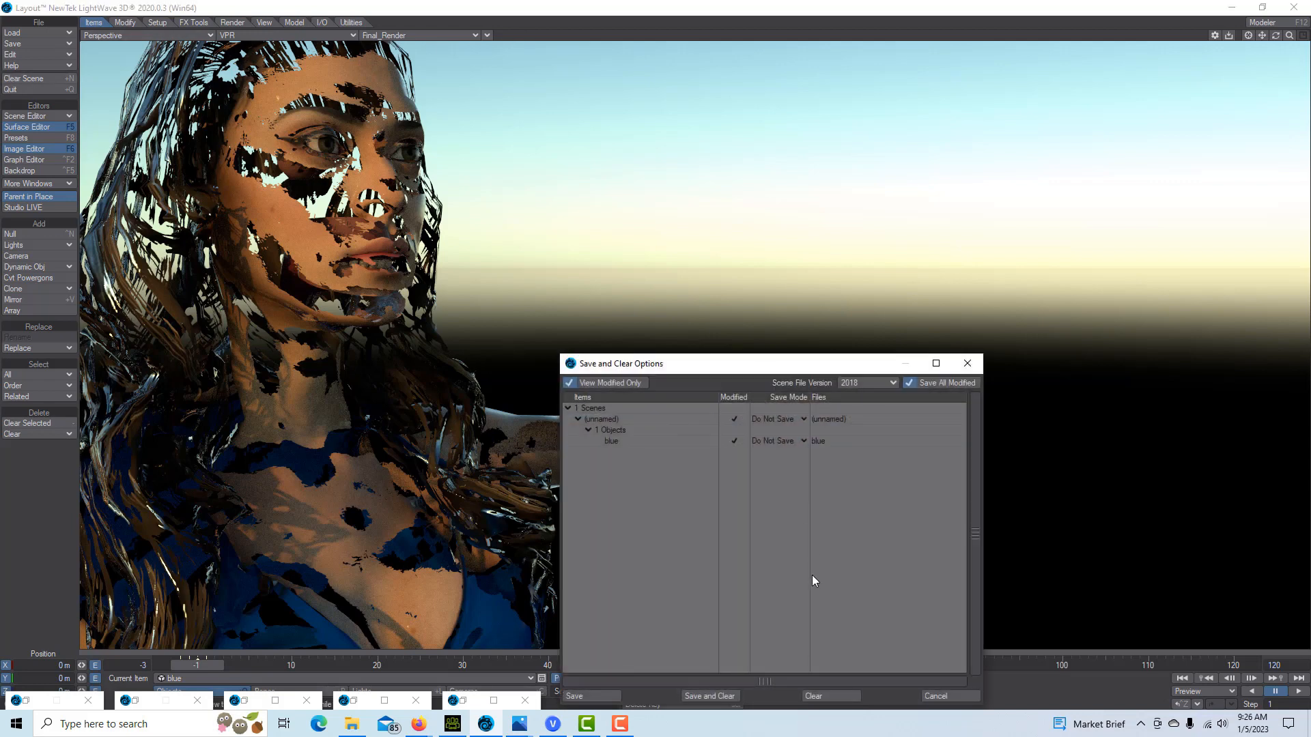
click(854, 693)
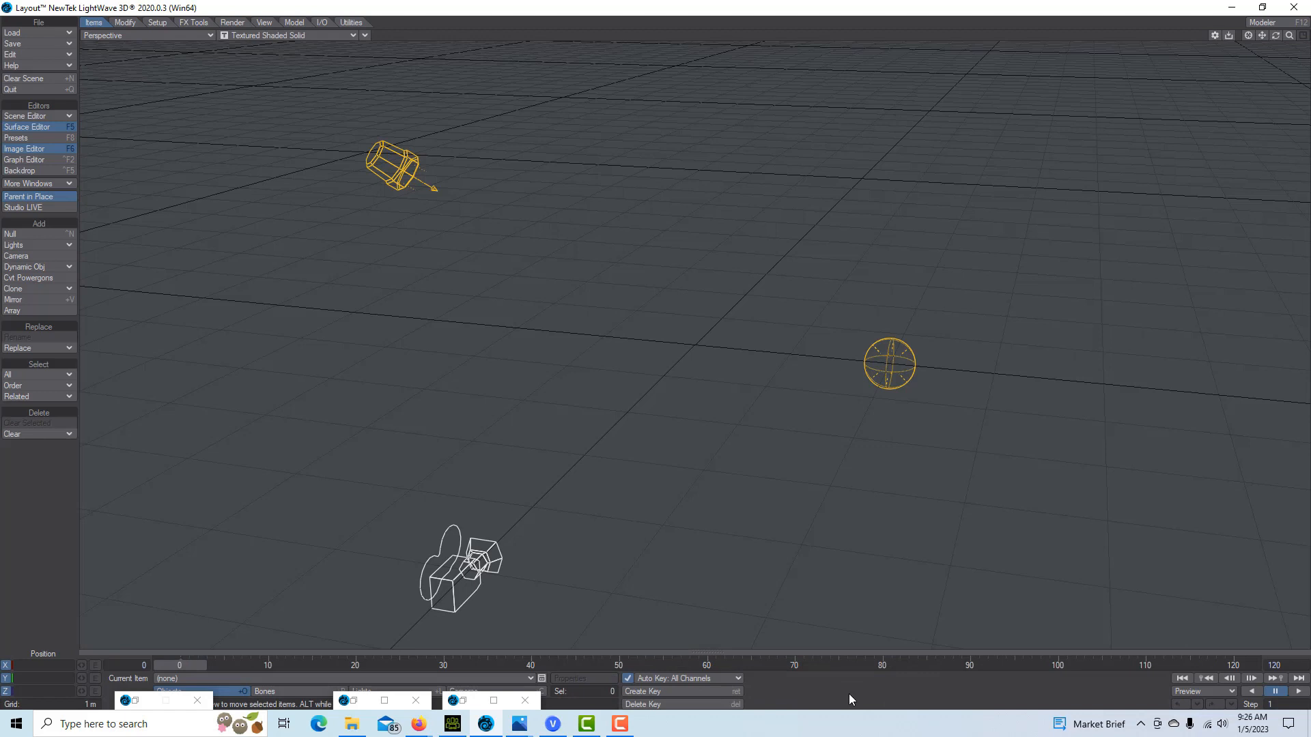
Step: Open the Interchange window and unload the previously loaded FBX scene
click(322, 23)
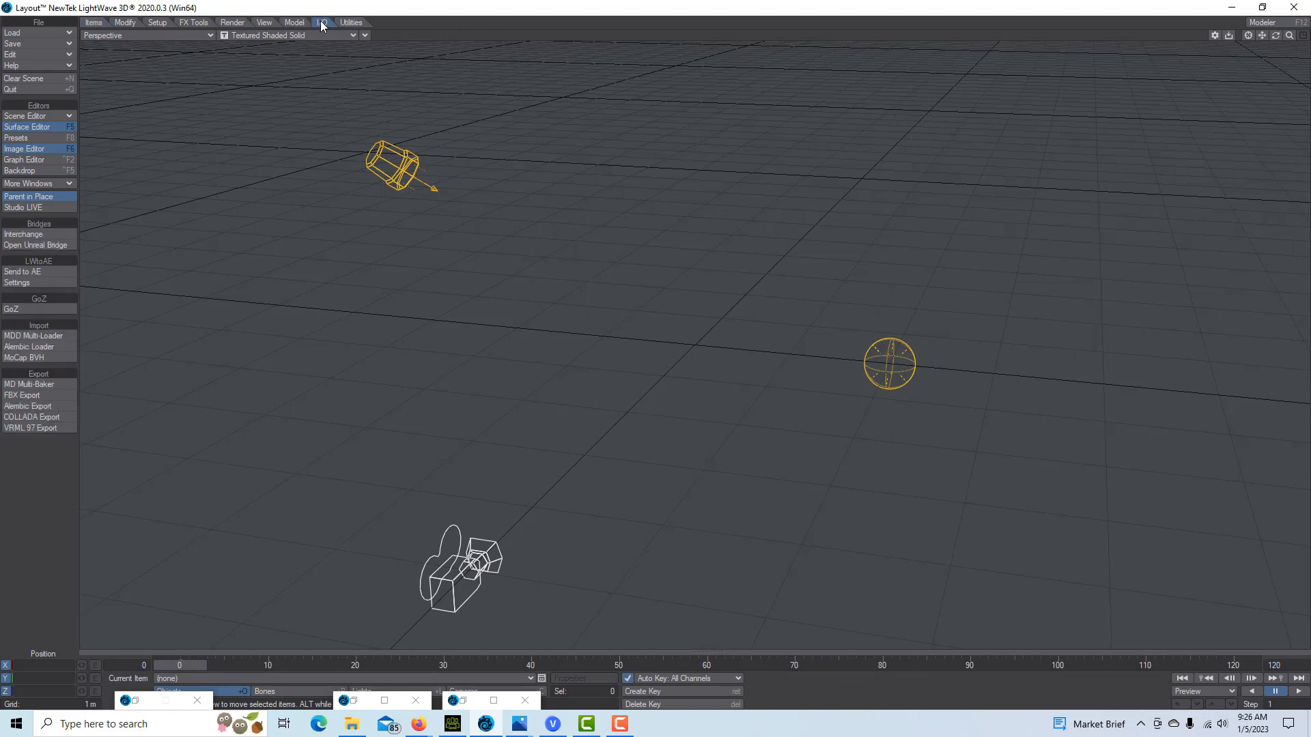
click(26, 234)
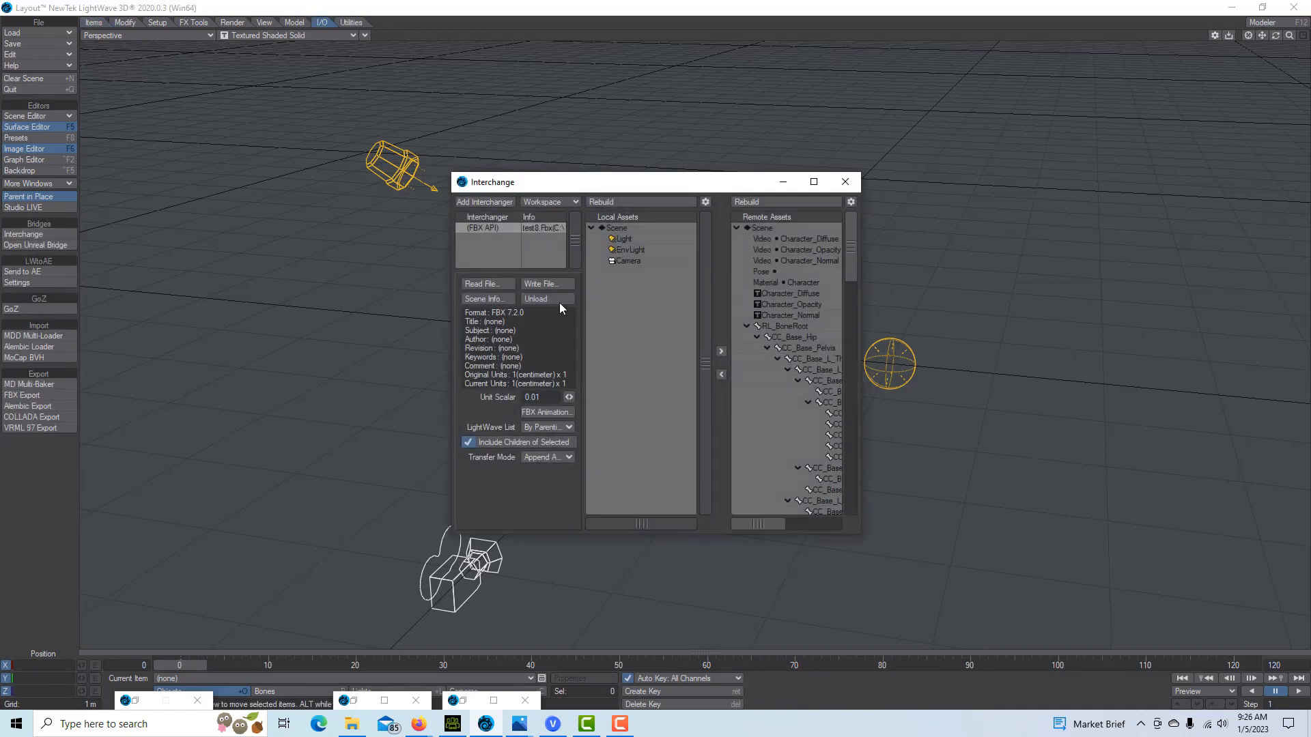
click(542, 299)
Step: Read test77.Fbx from the Desktop into the Interchange, transfer its remote assets into the scene, and close the Interchange
click(483, 285)
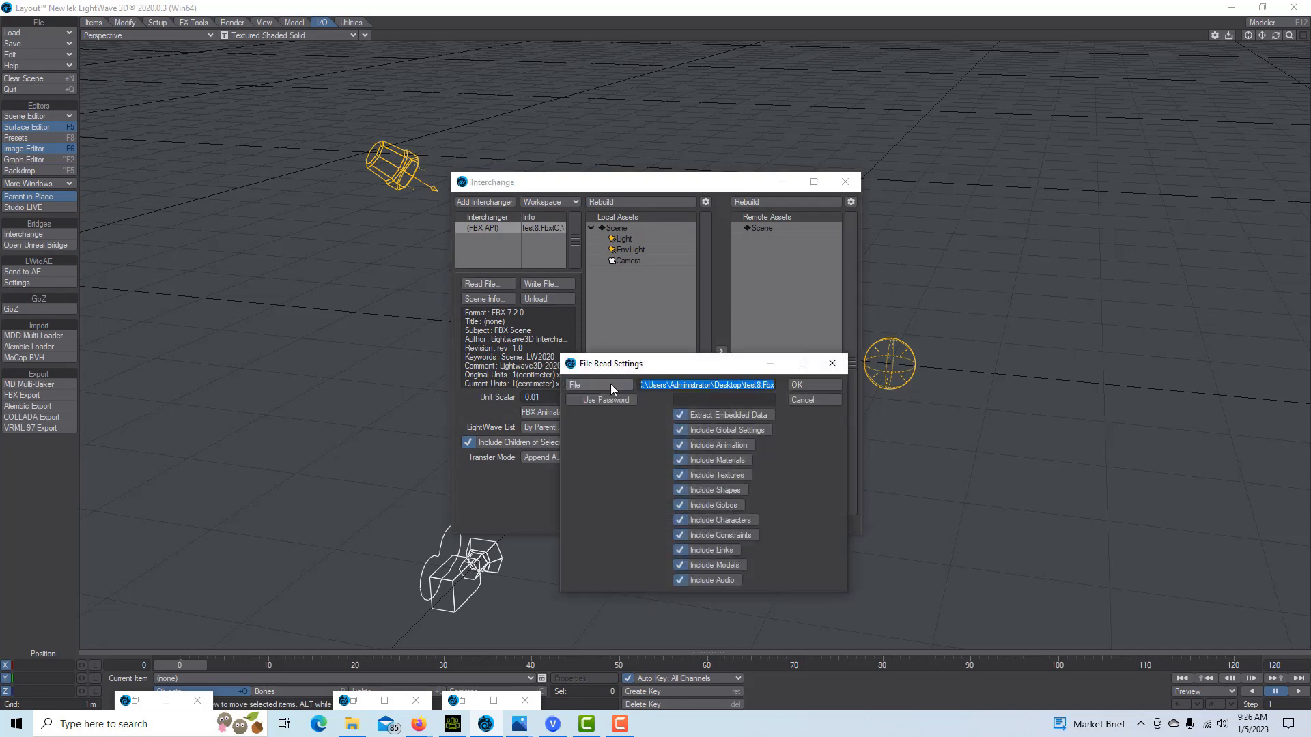
click(586, 382)
scroll(1035, 604, down, 1)
click(794, 622)
click(1110, 688)
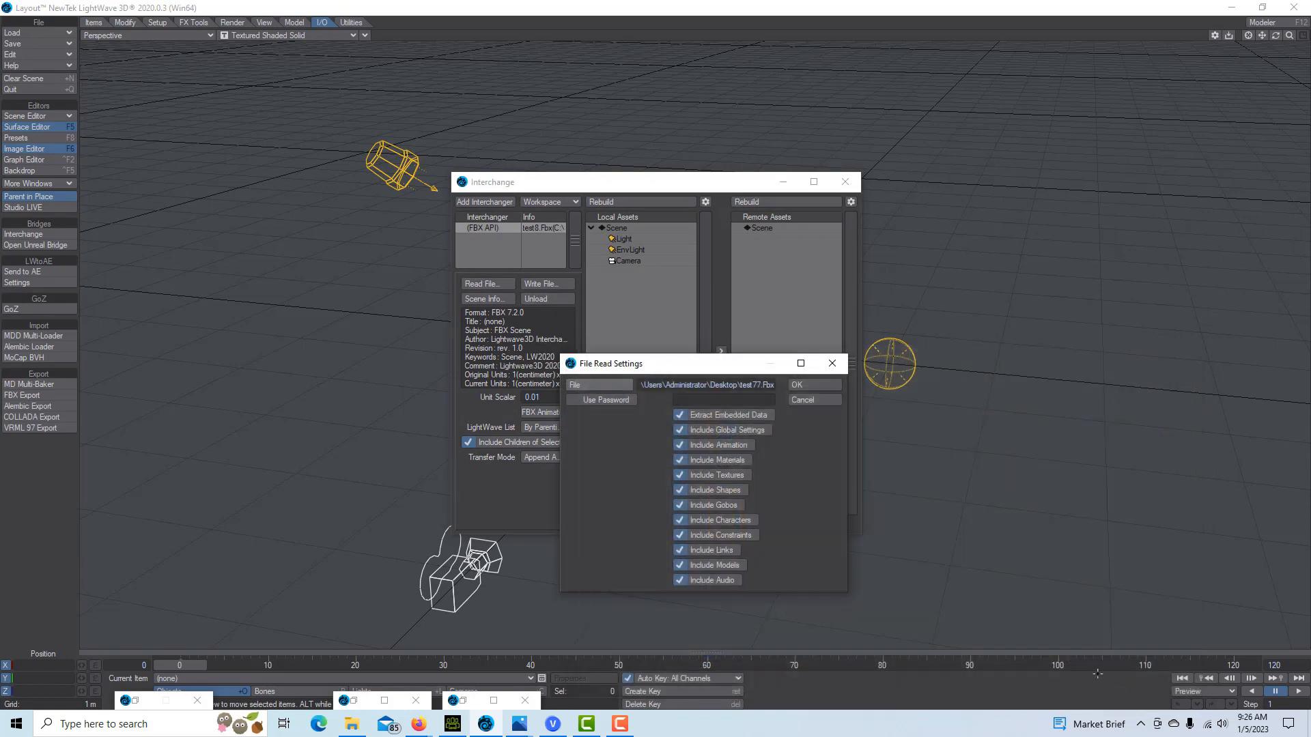
click(821, 386)
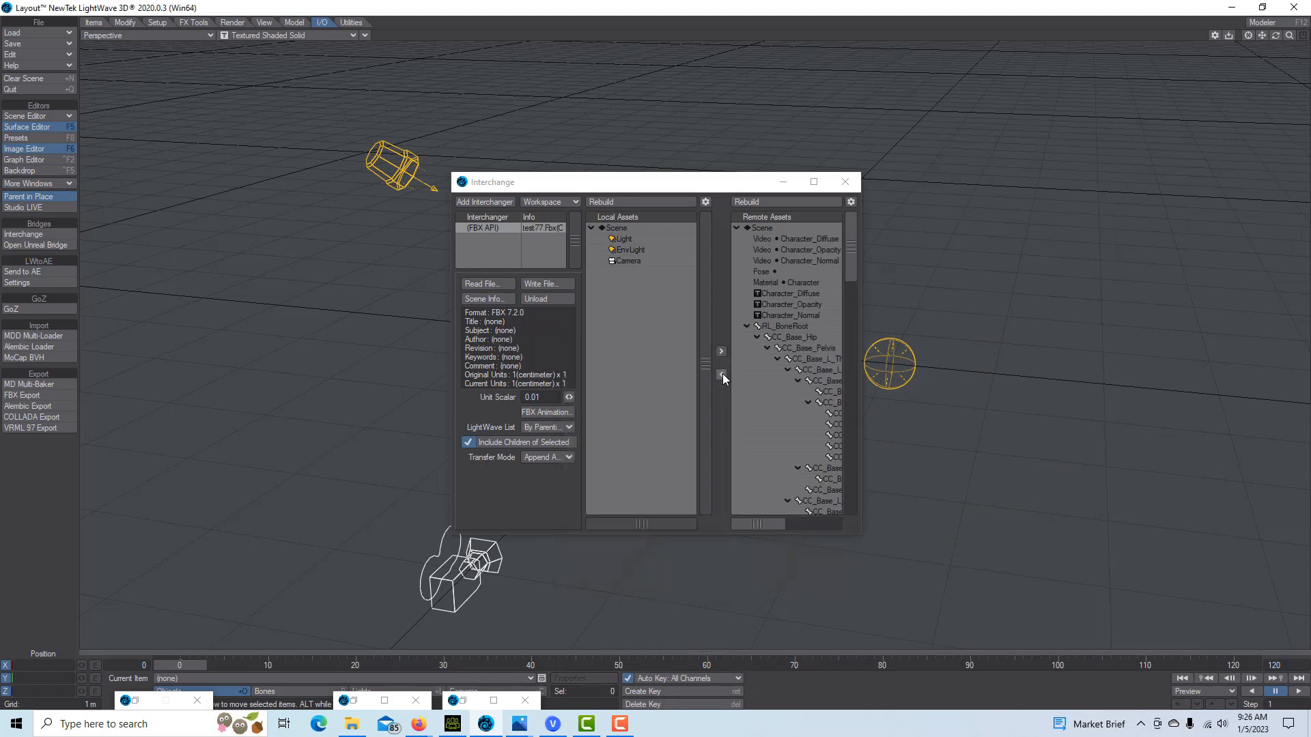
click(845, 183)
Step: Examine the imported character in the perspective view, from the full figure to a close-up of the face and hair
drag(1291, 42, 1263, 197)
drag(1275, 36, 1263, 84)
drag(1288, 37, 1094, 39)
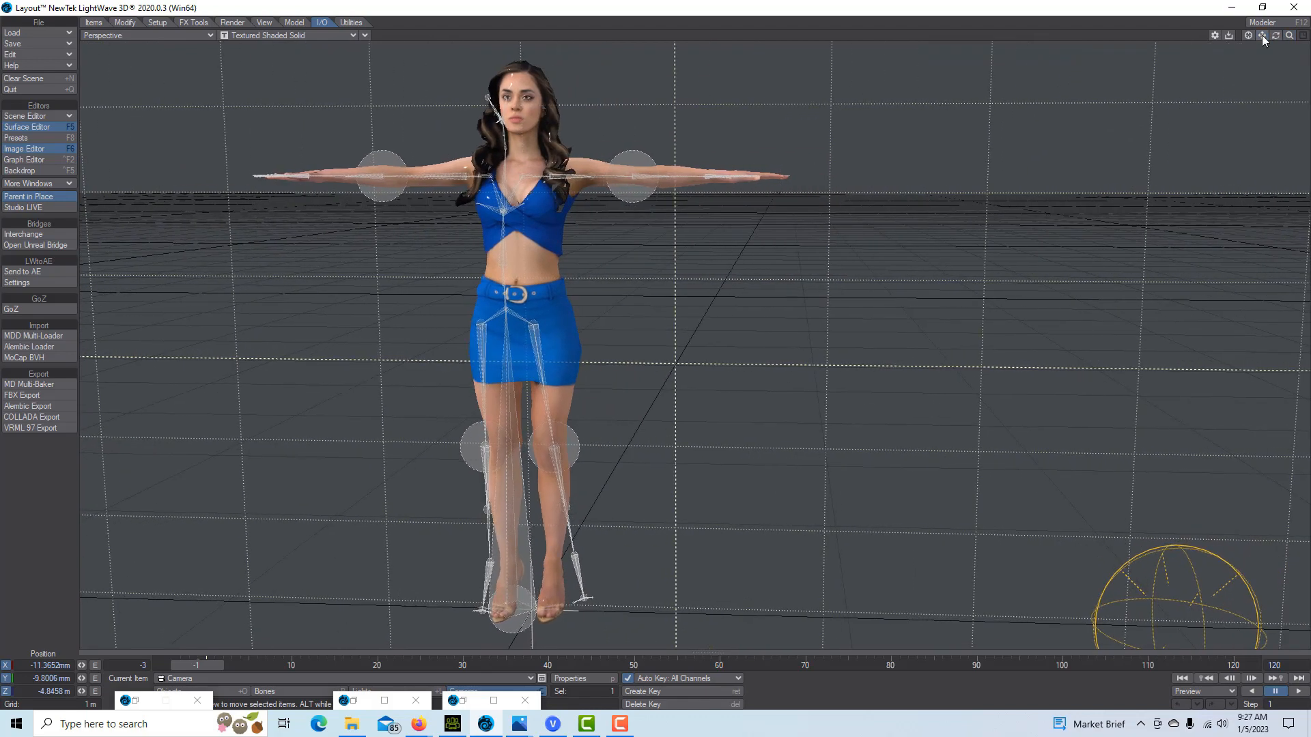
drag(1274, 37, 1309, 38)
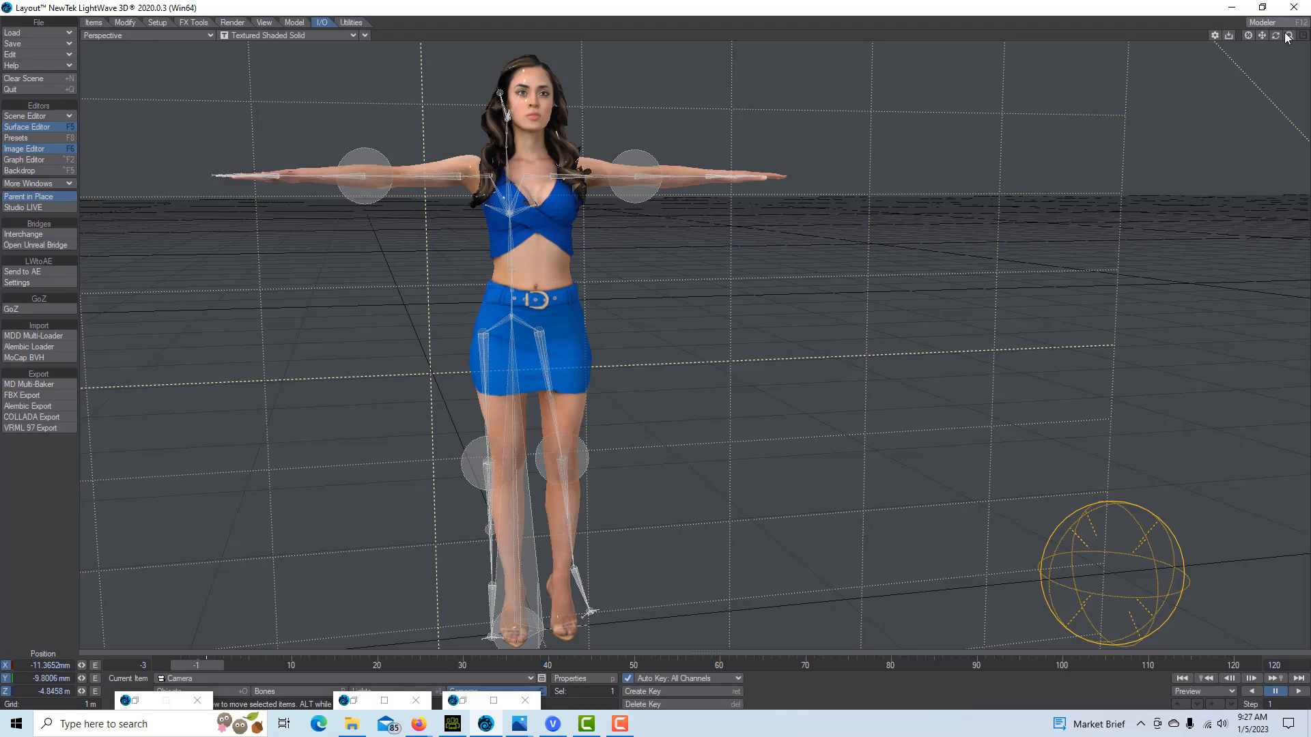
mouse_move(1288, 35)
mouse_down()
mouse_move(1309, 35)
mouse_move(1263, 195)
mouse_move(1264, 444)
mouse_move(1302, 37)
mouse_move(1279, 36)
mouse_move(1308, 32)
mouse_move(1275, 36)
mouse_move(1307, 35)
mouse_up()
right_drag(1267, 37, 1305, 39)
mouse_move(1290, 36)
mouse_down()
mouse_move(1304, 36)
mouse_move(1278, 35)
mouse_move(1290, 35)
mouse_up()
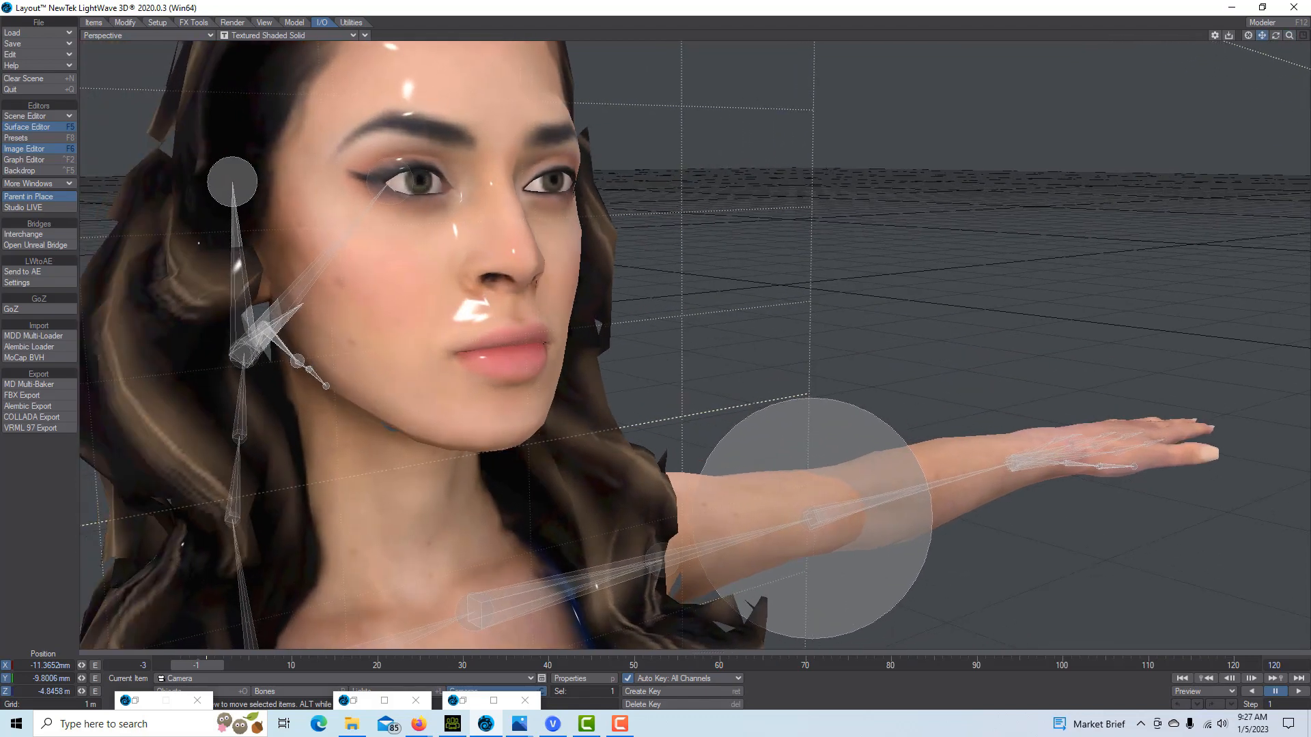
right_drag(1267, 37, 1267, 51)
mouse_move(1289, 36)
mouse_down()
mouse_move(1307, 36)
mouse_move(1274, 22)
mouse_move(1275, 38)
mouse_up()
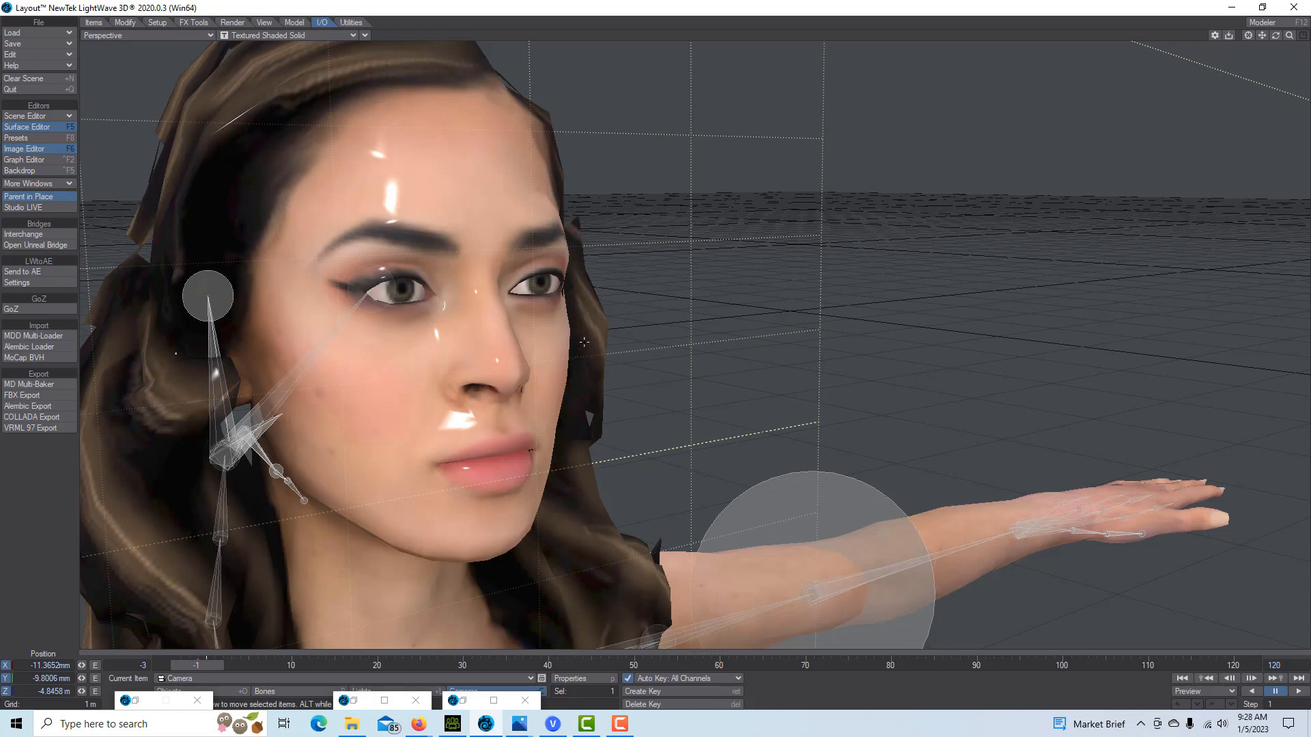
Step: Close the leftover minimized editor windows and make the blue object the current item
click(525, 700)
click(416, 700)
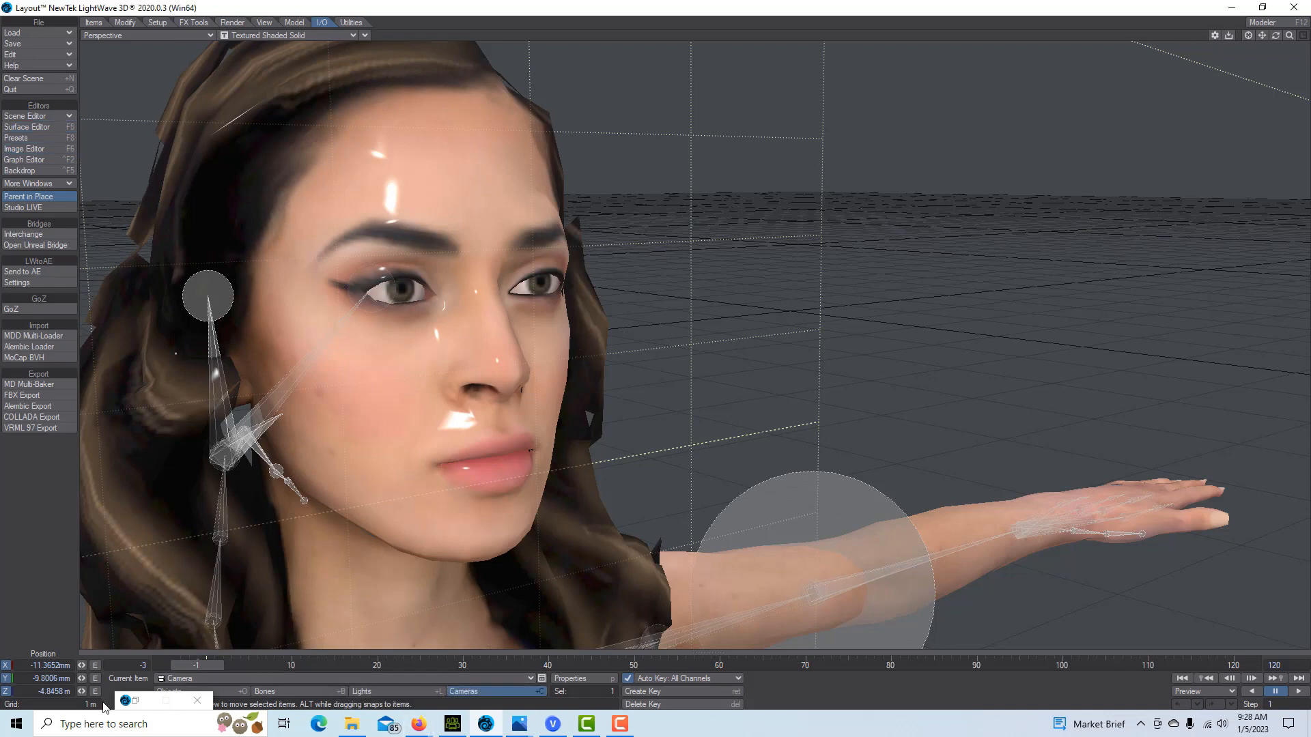
click(187, 703)
click(181, 693)
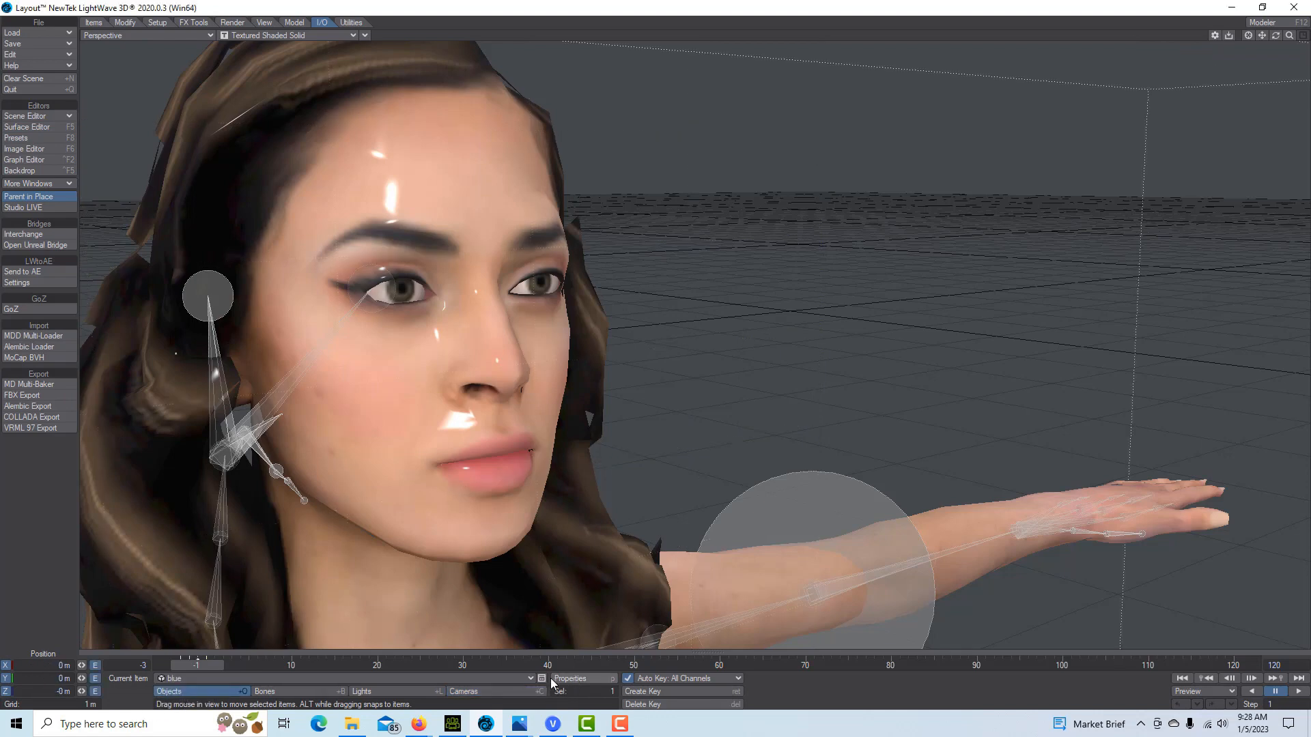
Step: Make the Character surface double sided and change its material to Principled BSDF
click(26, 127)
click(1134, 694)
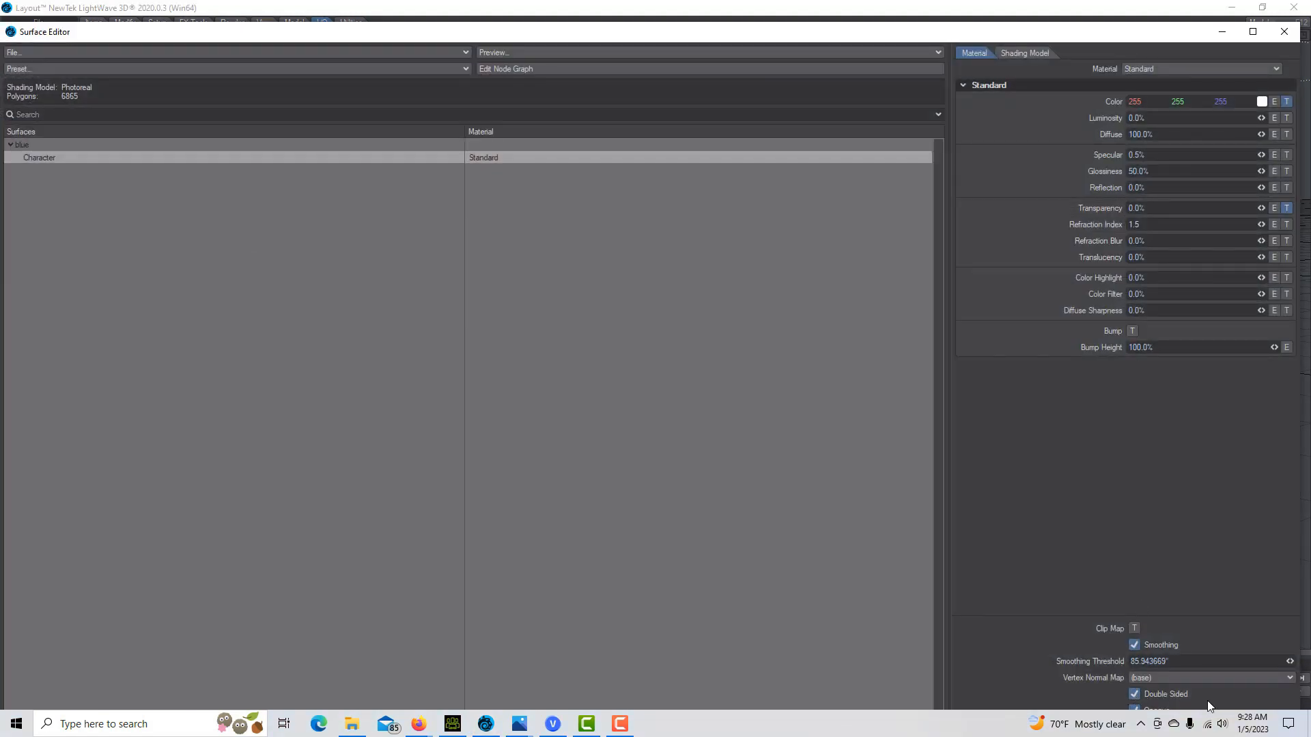
click(1275, 67)
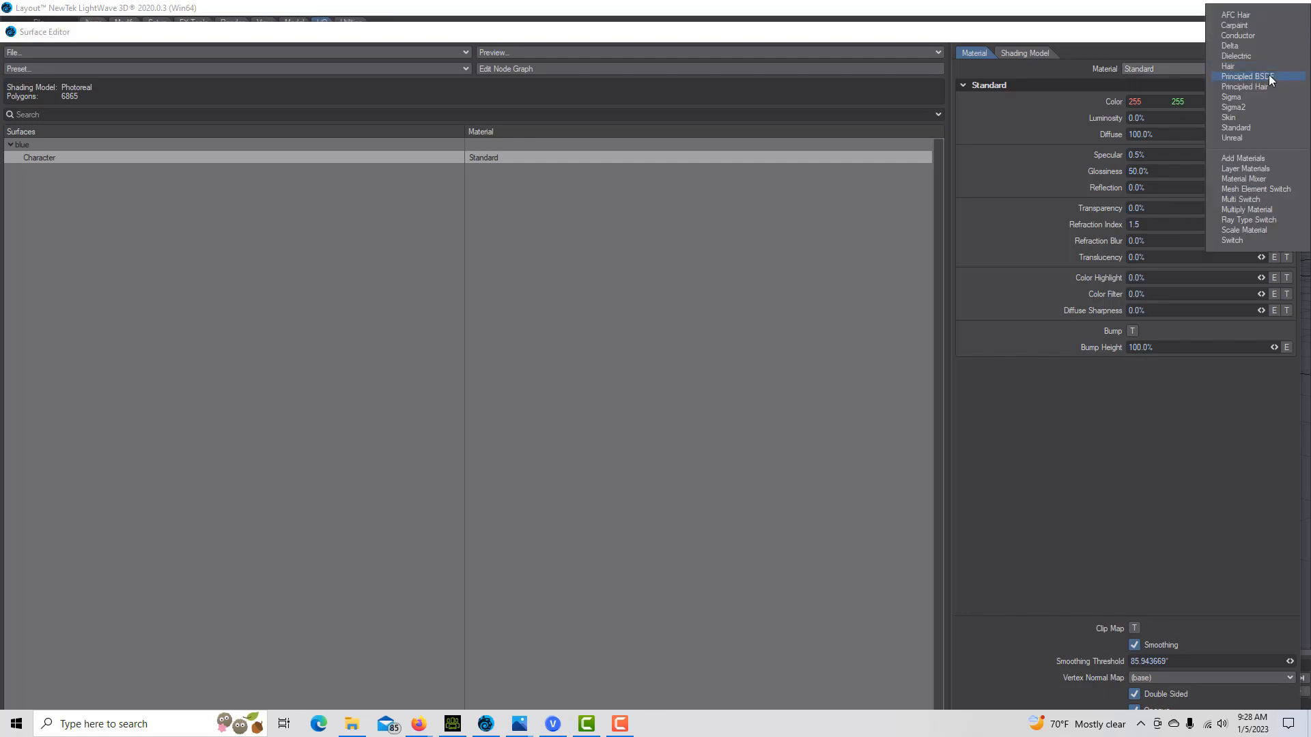
click(1268, 75)
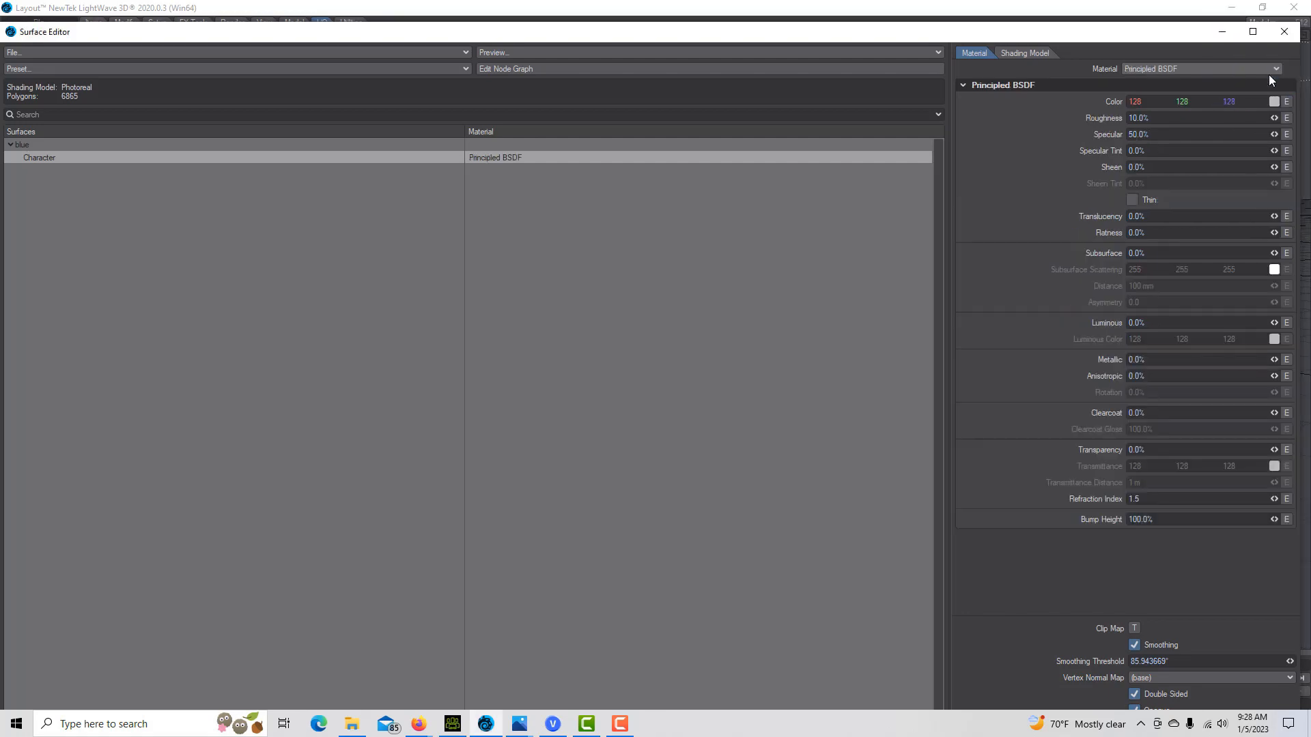
Step: Open the Character surface's node graph, move the Principled BSDF node aside, and delete the Standard node
click(564, 71)
drag(715, 281, 908, 328)
click(696, 318)
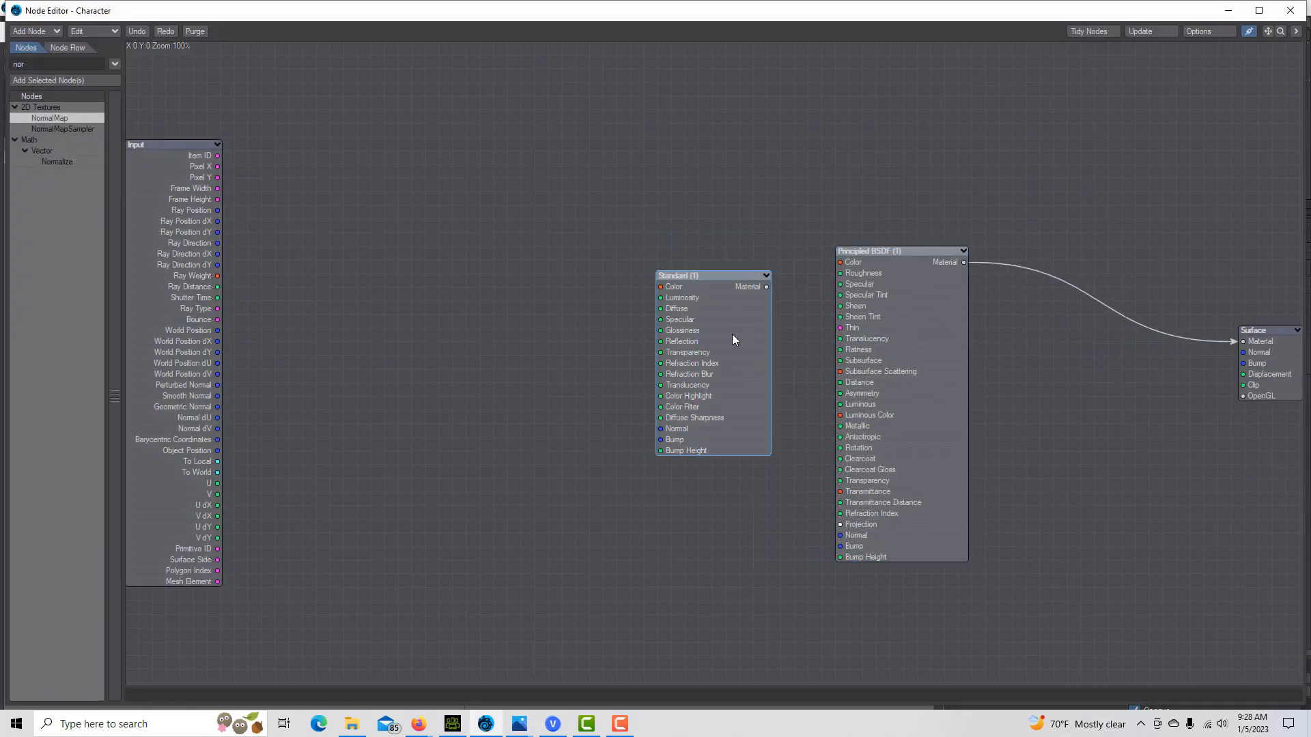
key(Delete)
Step: Find the Image node by searching for "image" and add one beside the Principled BSDF node
key(BackSpace)
key(BackSpace)
key(BackSpace)
text(image)
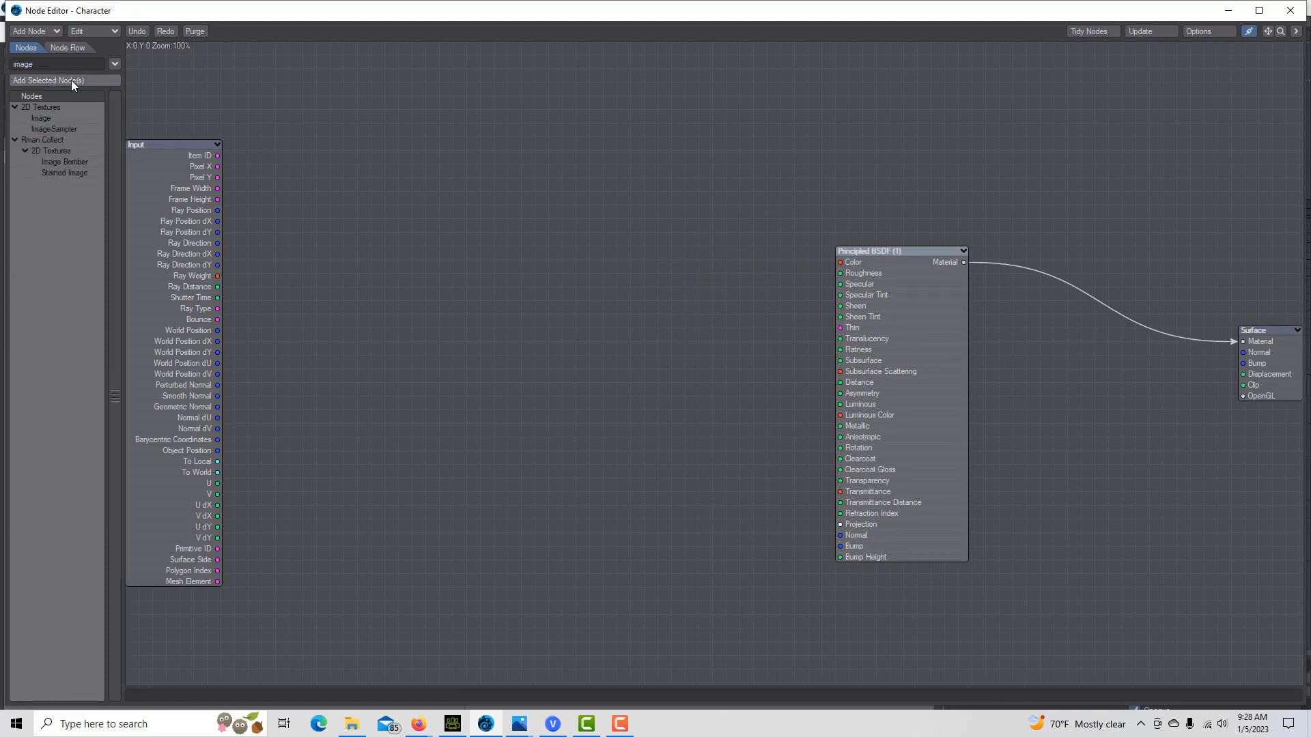
double_click(51, 117)
drag(707, 304, 584, 265)
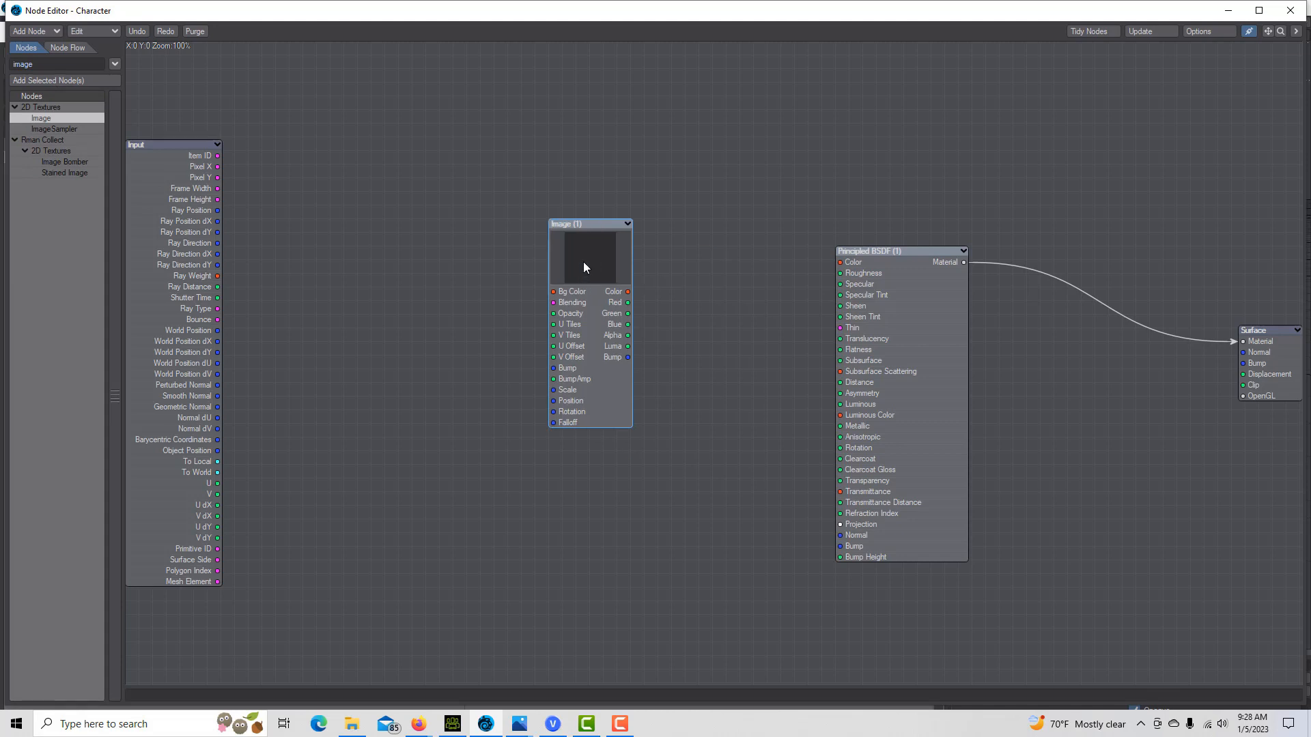
double_click(584, 262)
click(703, 381)
drag(584, 230, 570, 230)
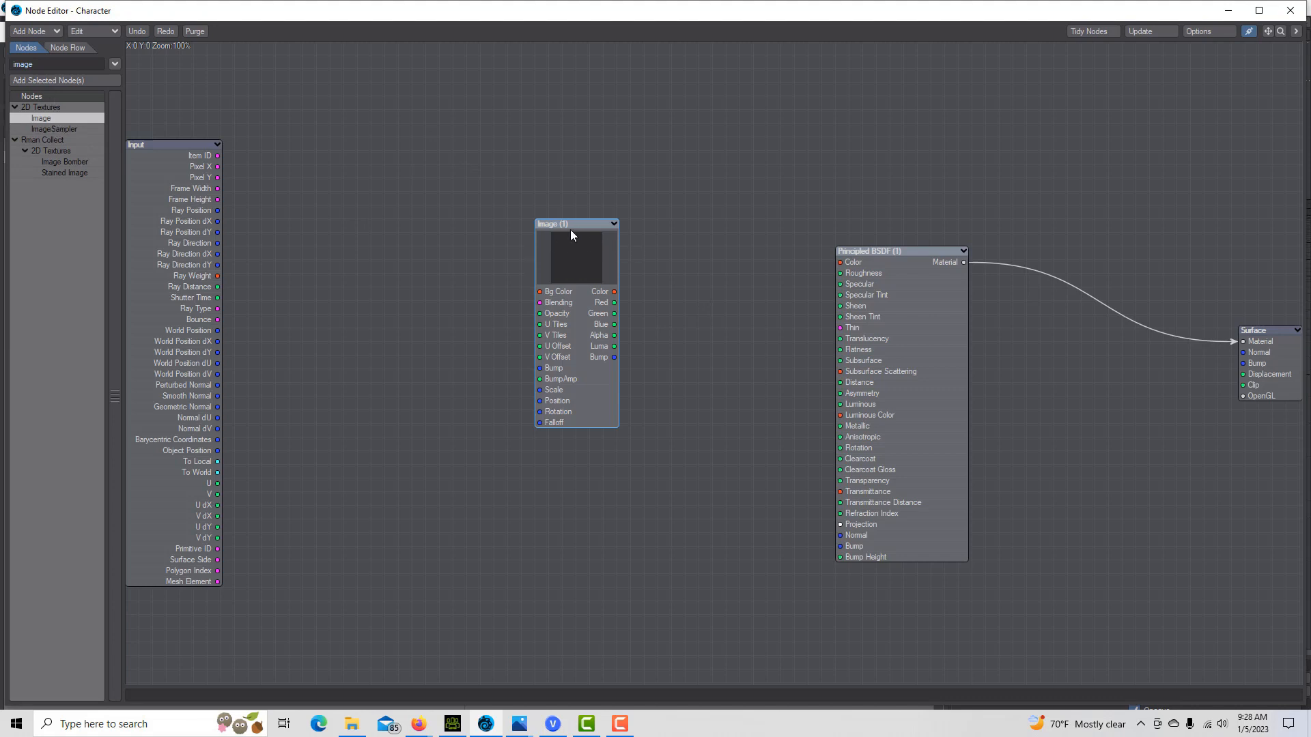
double_click(603, 256)
click(456, 118)
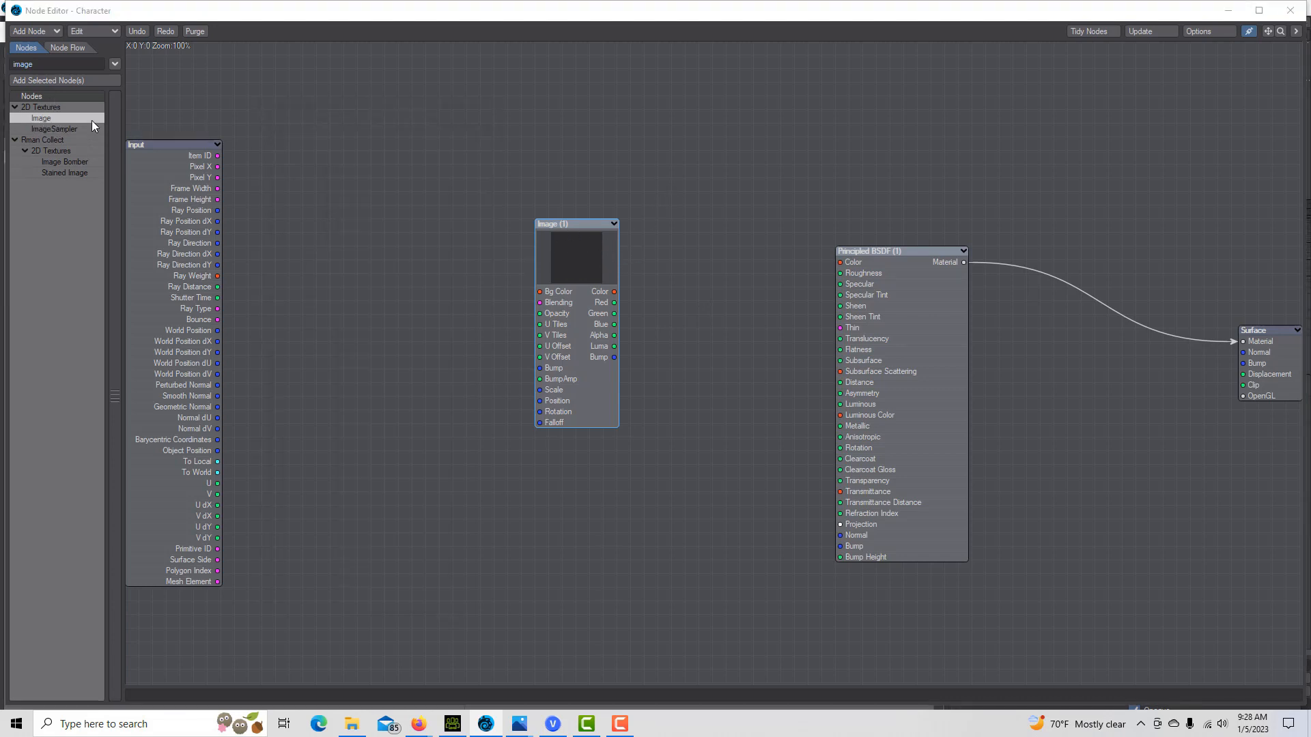
Step: Paste a second copy of the Image node and arrange both image nodes beside the Principled BSDF node
drag(599, 251, 436, 238)
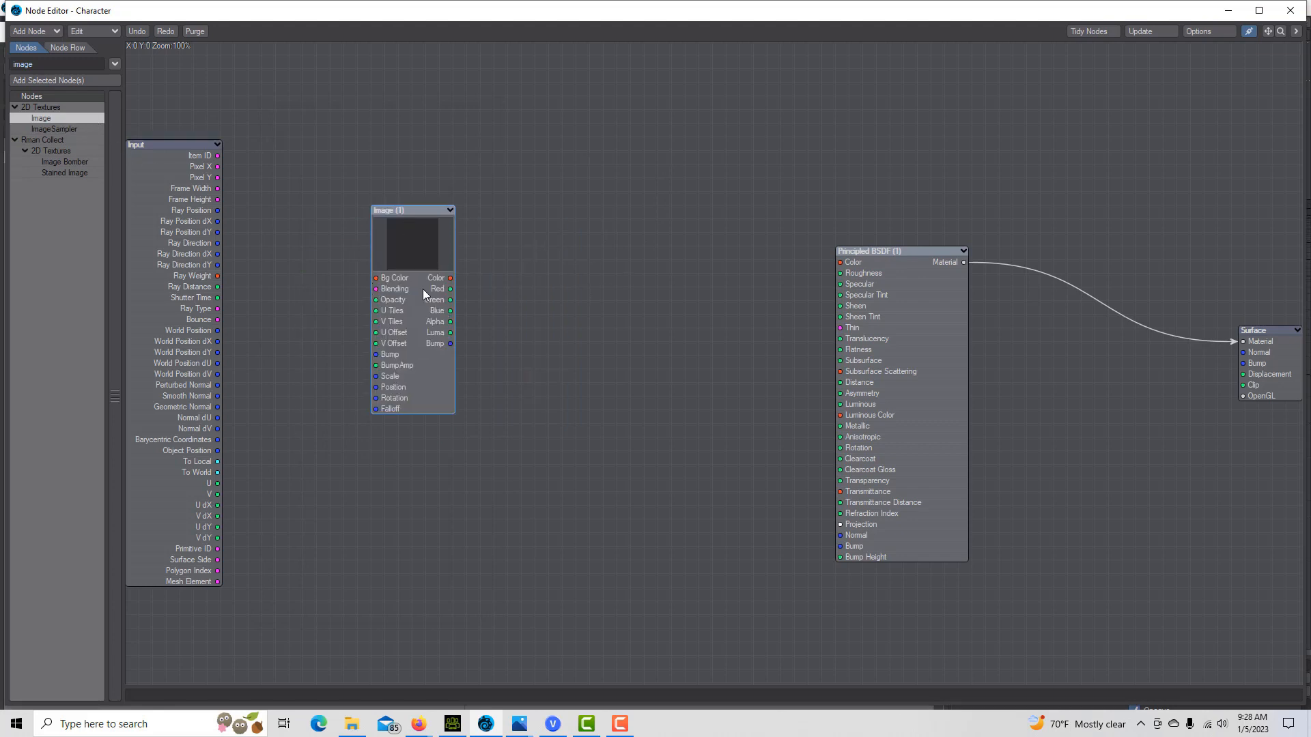
click(612, 359)
key(ctrl+v)
drag(710, 263, 615, 265)
drag(404, 240, 732, 186)
Step: Find the normal map node by searching for "norma" and place a NormalMap node below the image nodes
click(66, 62)
text(norma)
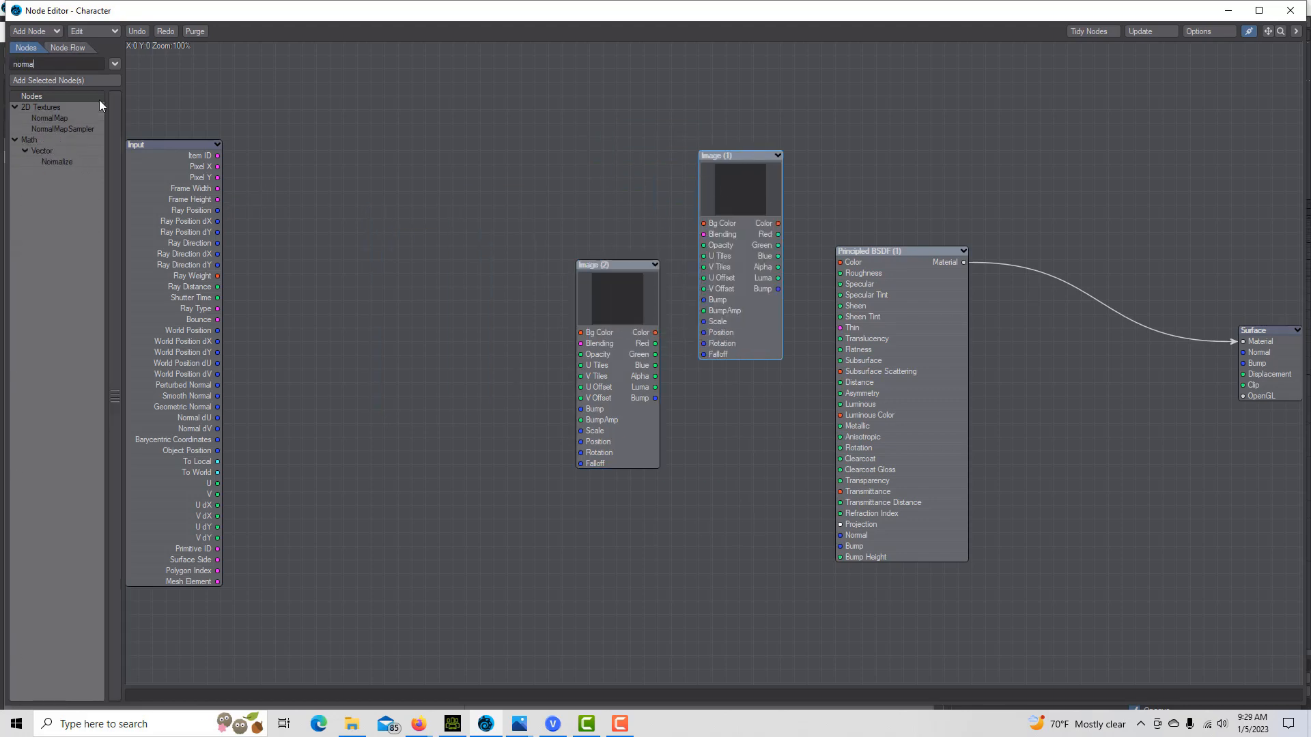
double_click(67, 118)
drag(719, 412, 666, 571)
Step: Assign Character_Diffuse.jpg as the image of the first Image node
drag(712, 183, 684, 175)
double_click(684, 175)
click(447, 150)
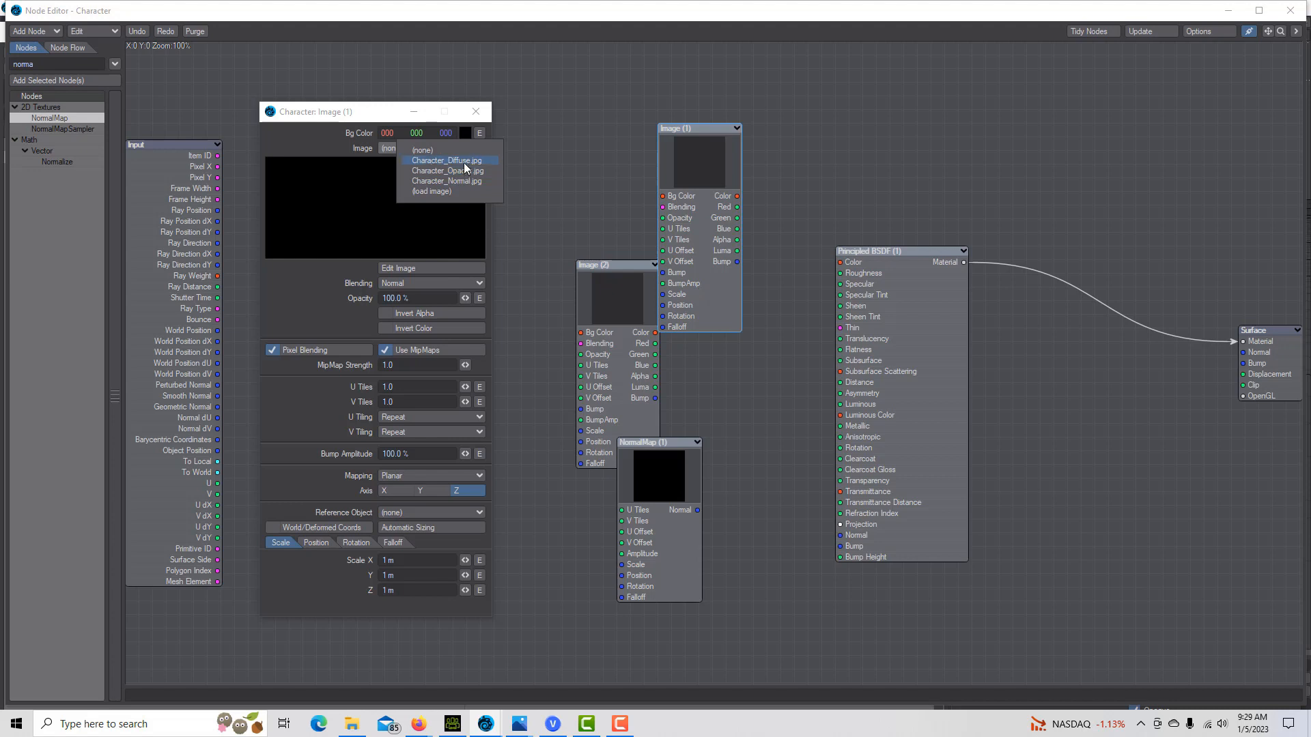
click(465, 163)
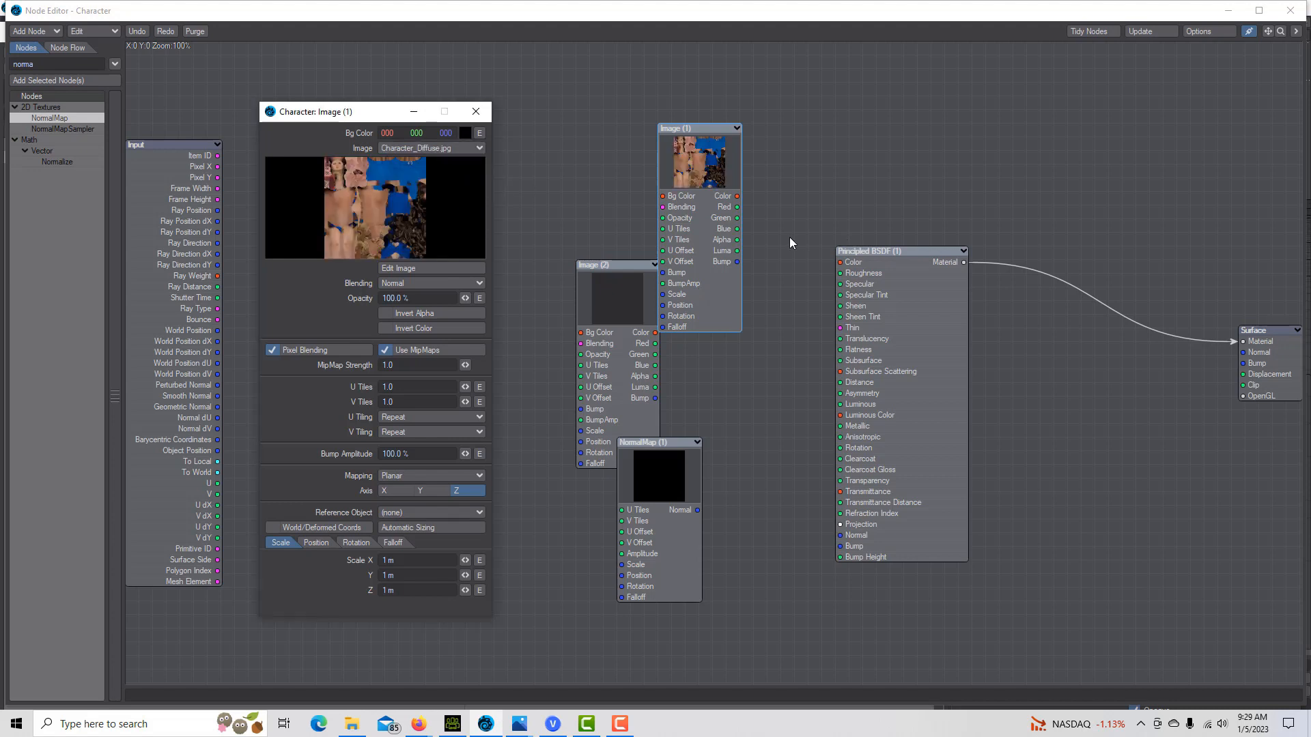
Step: Set the diffuse image's mapping to UV Map with Channel0 and connect its color output to the Principled BSDF Color input
click(479, 475)
click(480, 527)
click(480, 491)
click(482, 502)
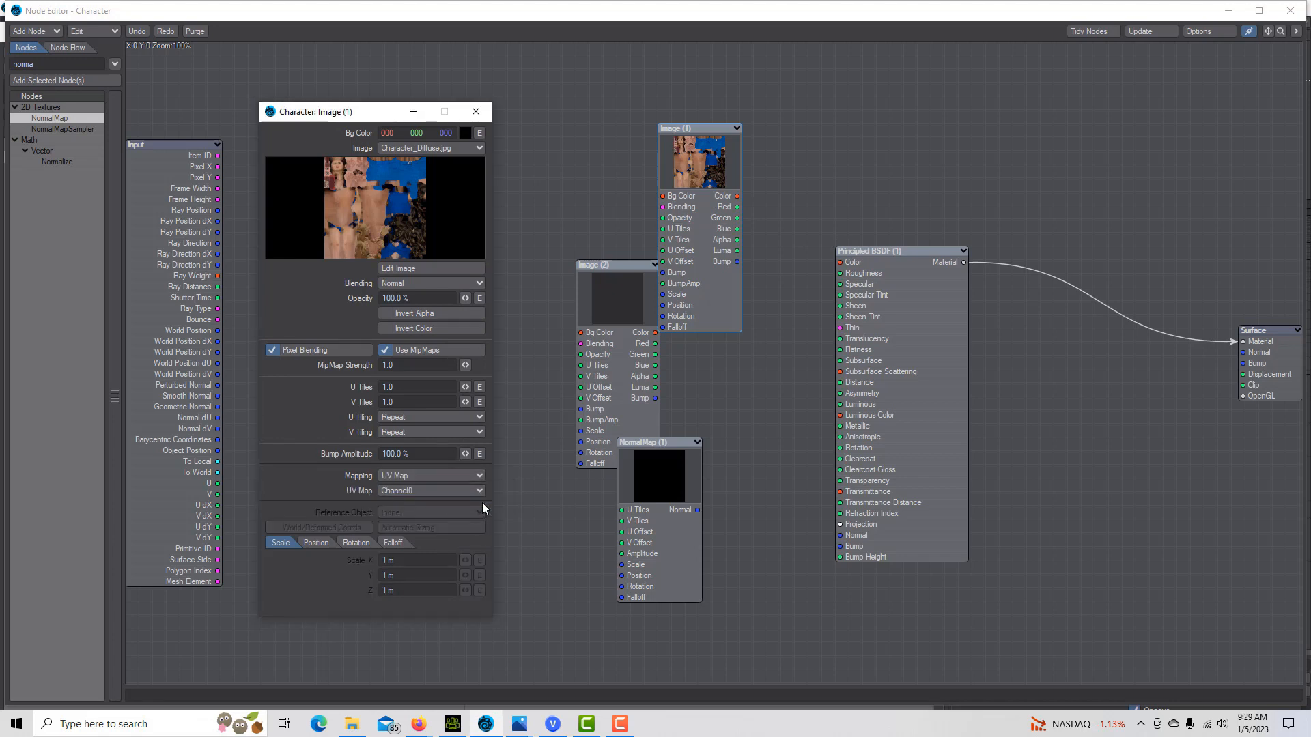
drag(737, 196, 840, 262)
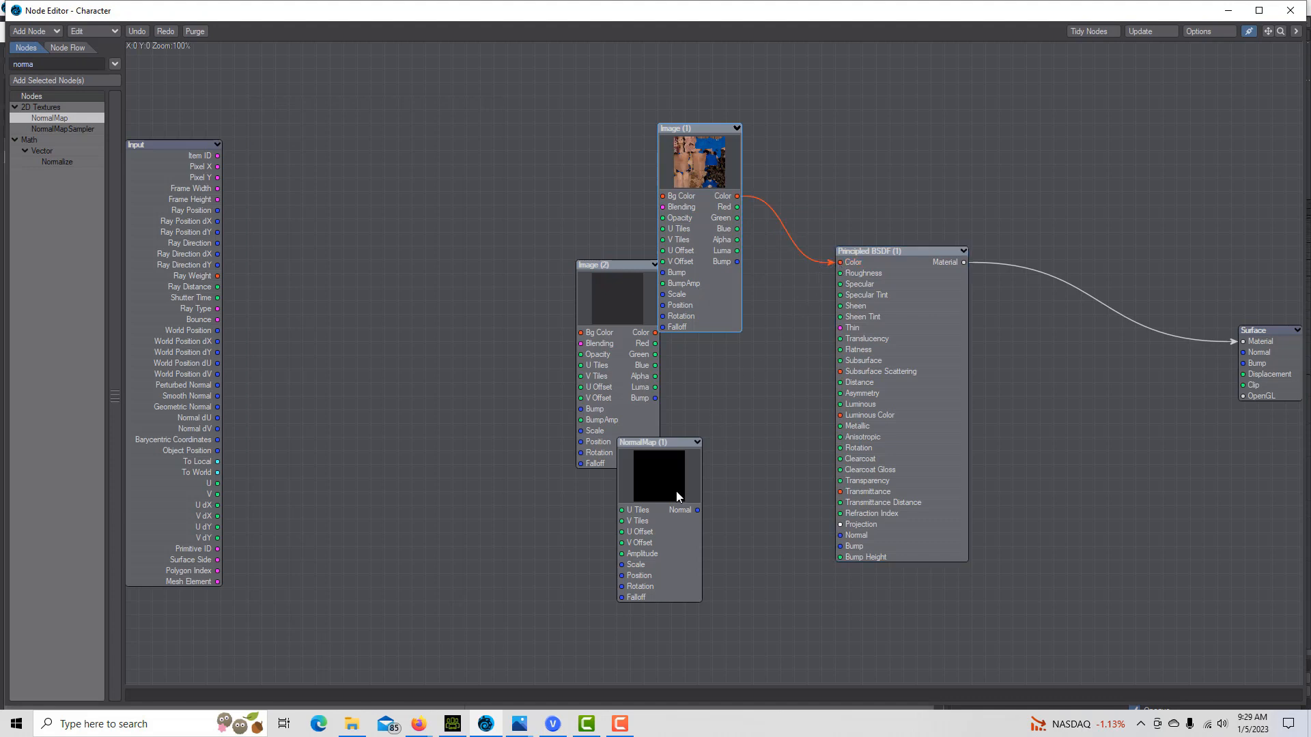
Step: Assign Character_Normal.jpg to the NormalMap node and set that image's RGB color space to Linear
double_click(678, 494)
click(480, 133)
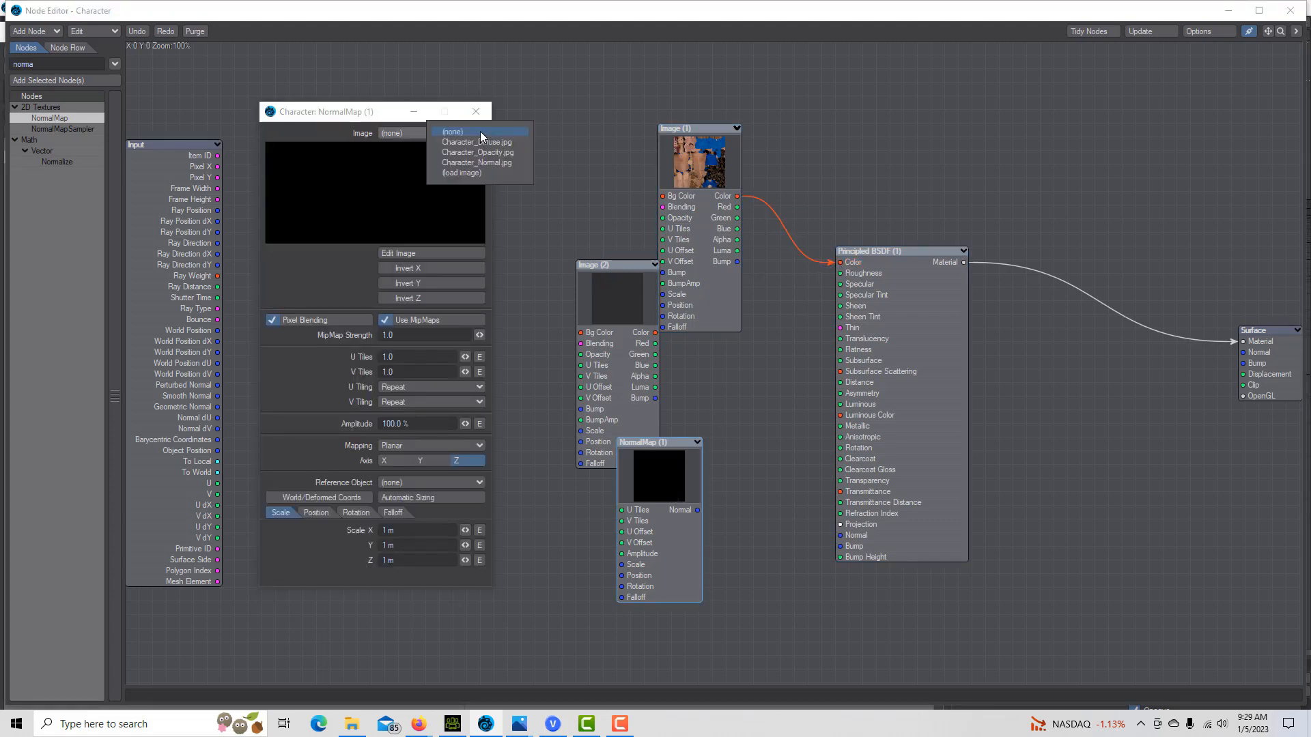
click(490, 163)
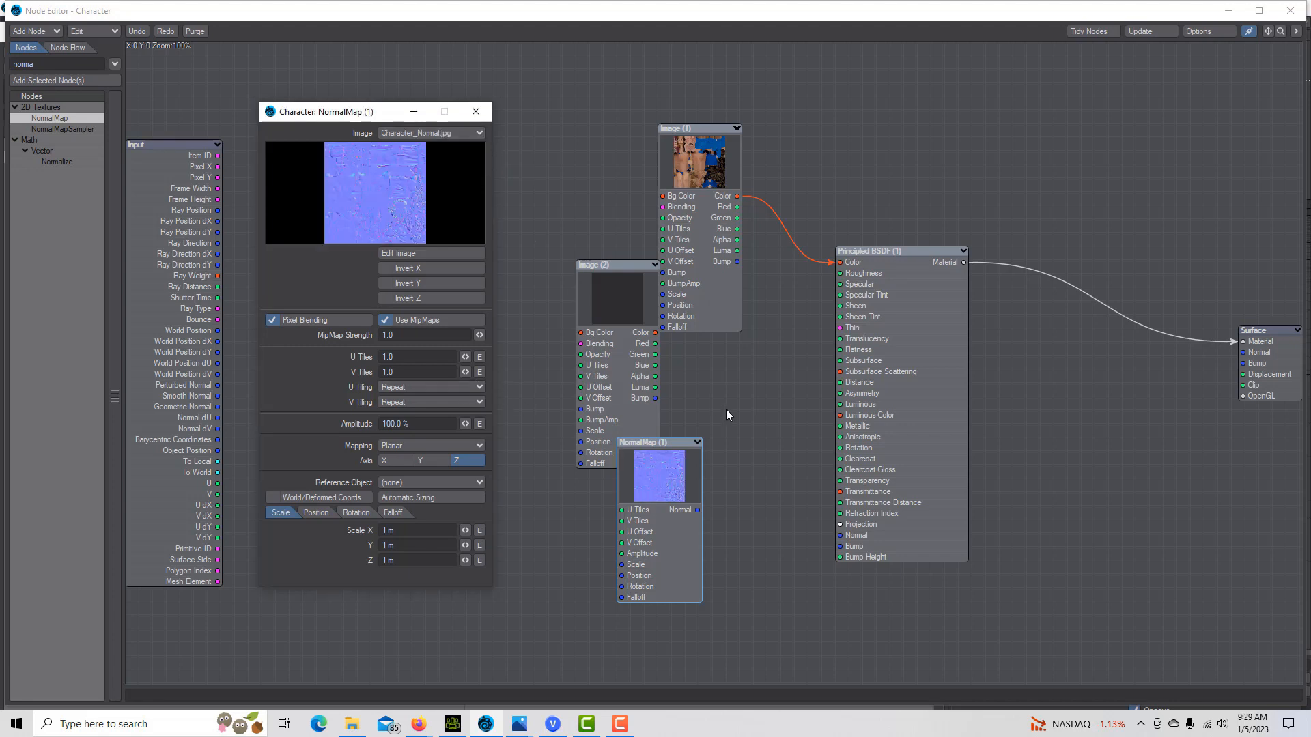
click(425, 254)
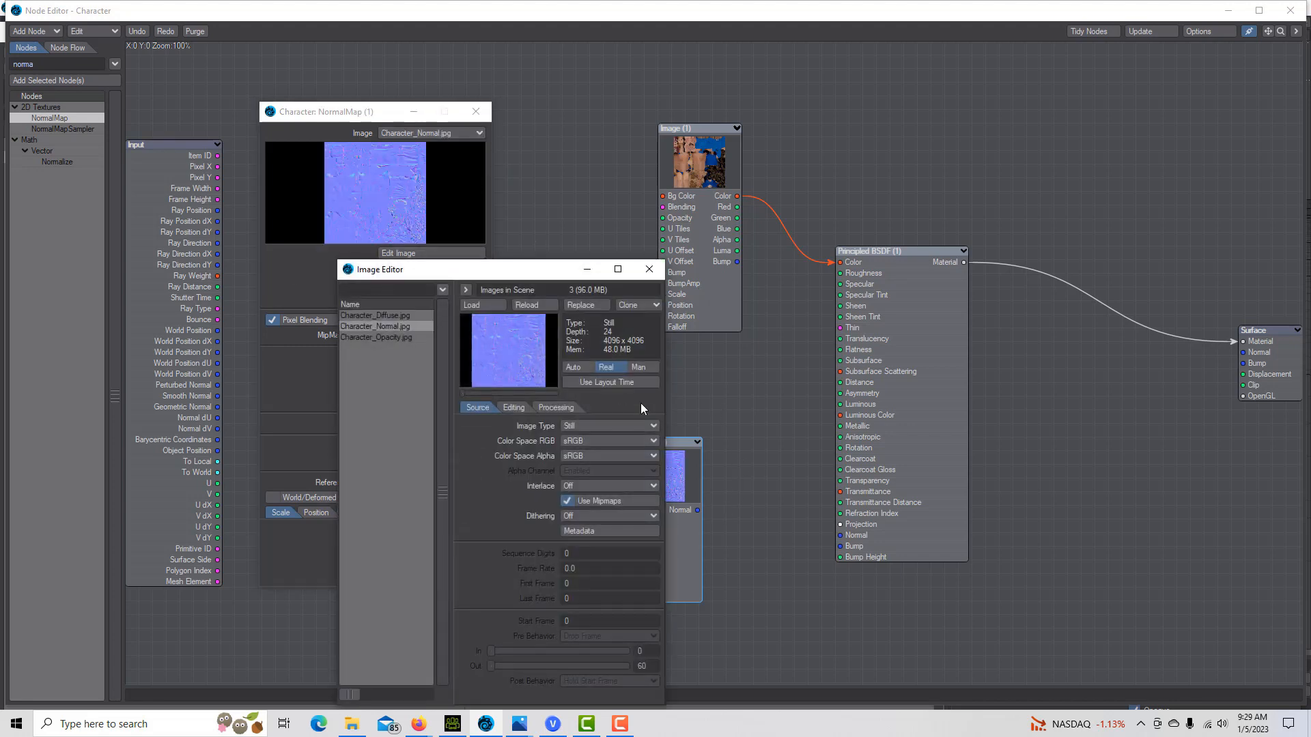
click(651, 441)
click(615, 456)
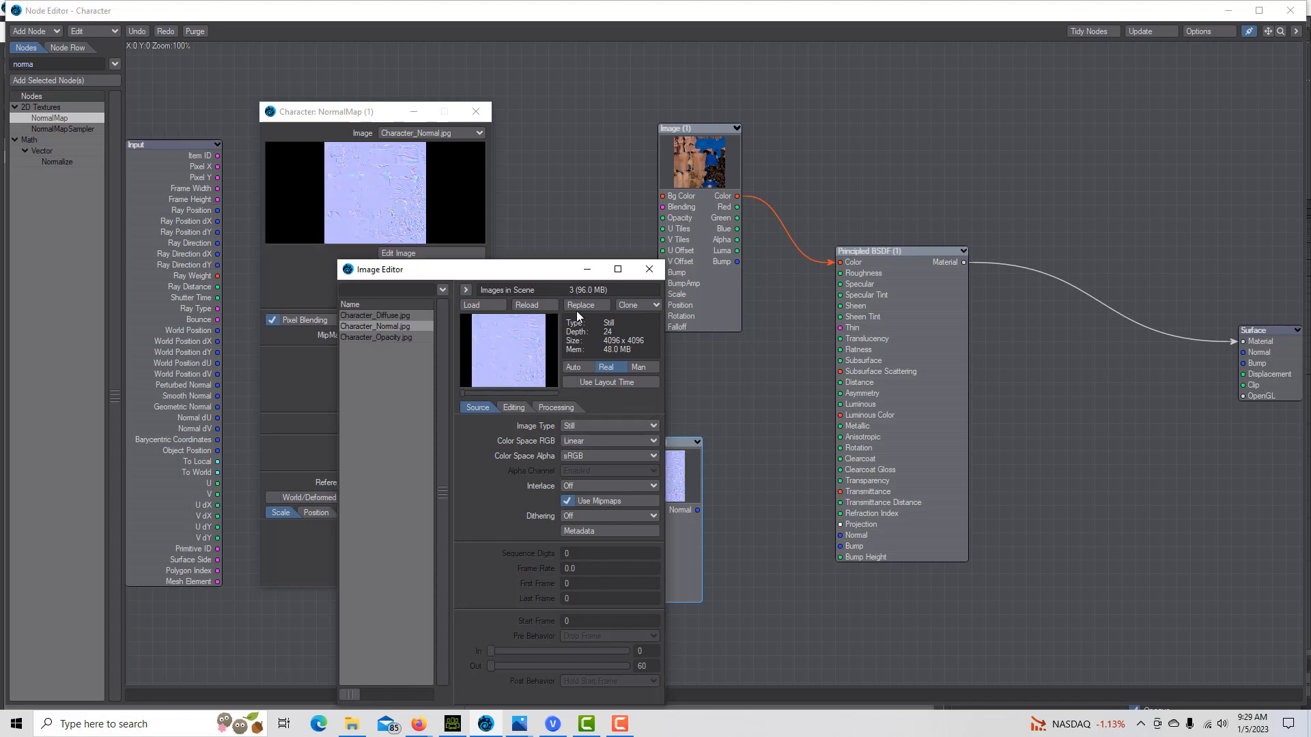
click(648, 270)
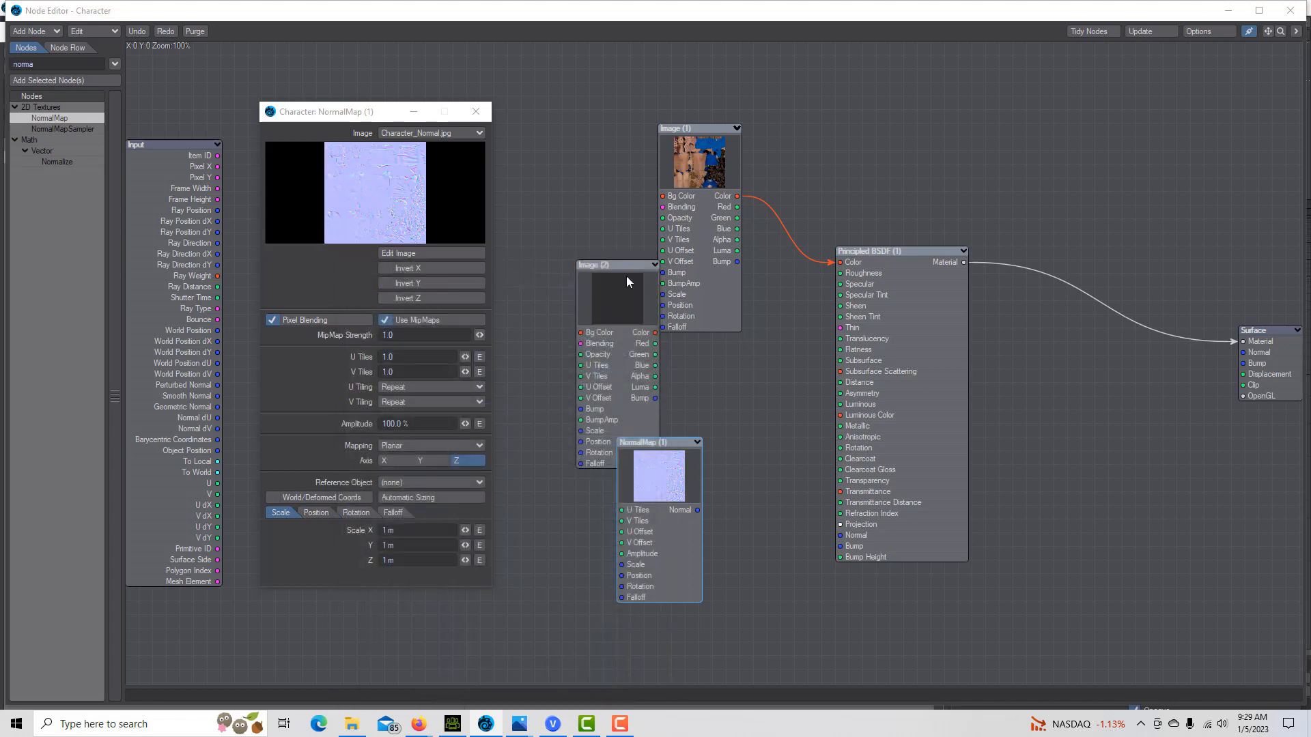
Step: Set the NormalMap's mapping to UV Map with Channel0 and connect its Normal output to the Principled BSDF Normal input
click(475, 445)
click(479, 500)
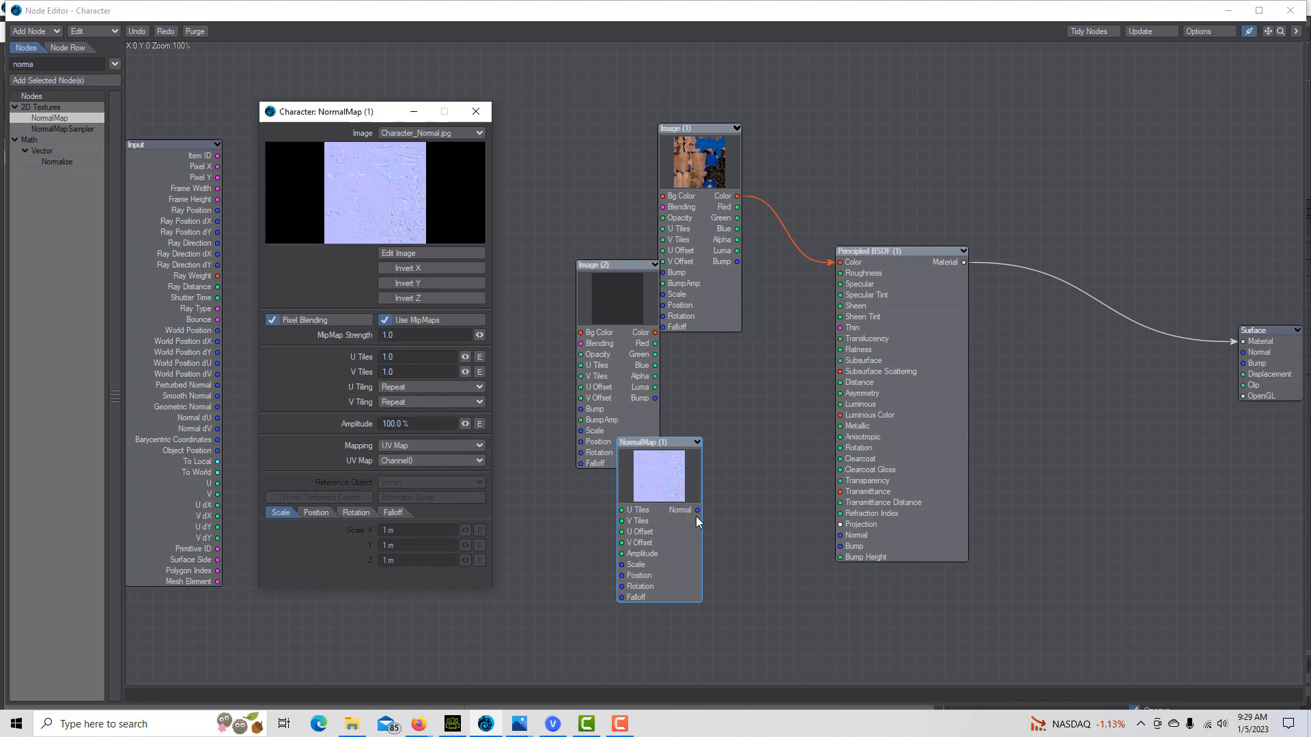
drag(698, 513, 837, 535)
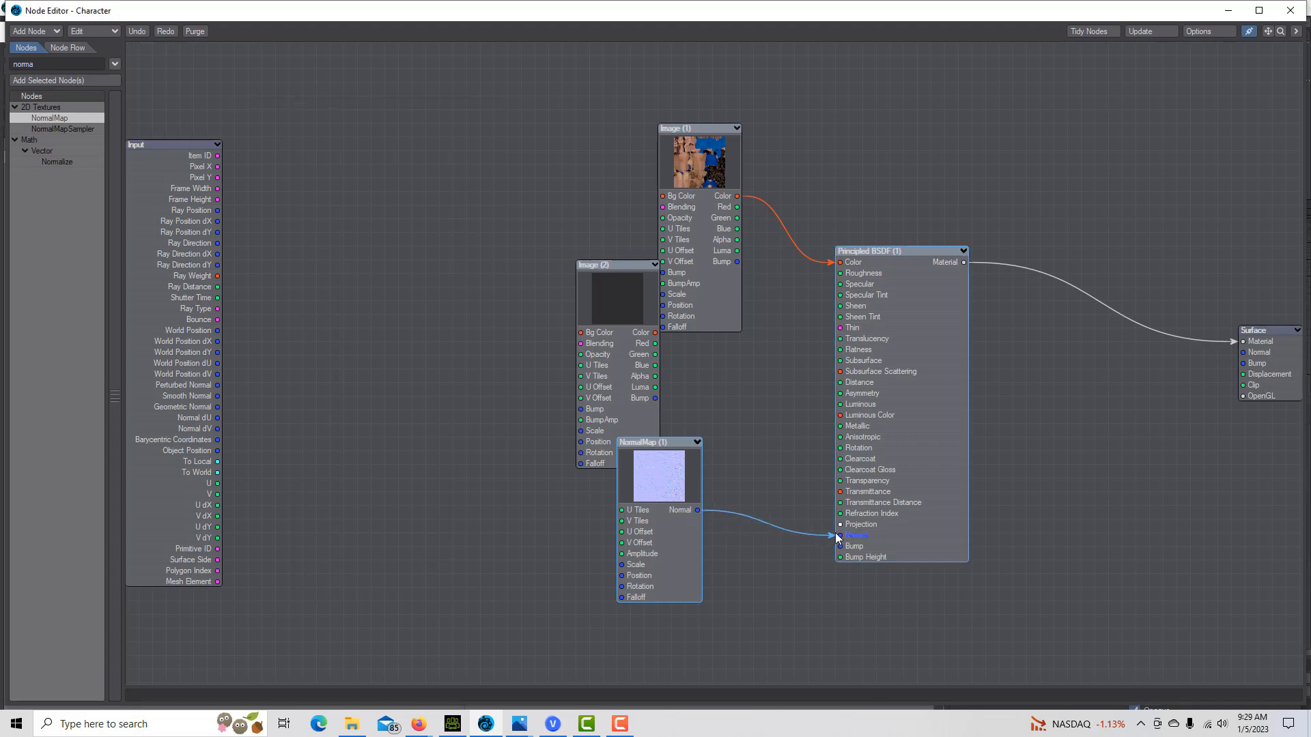
Step: Move the second Image node away from the other texture nodes and assign Character_Opacity.jpg as its image
drag(625, 295, 470, 268)
double_click(468, 268)
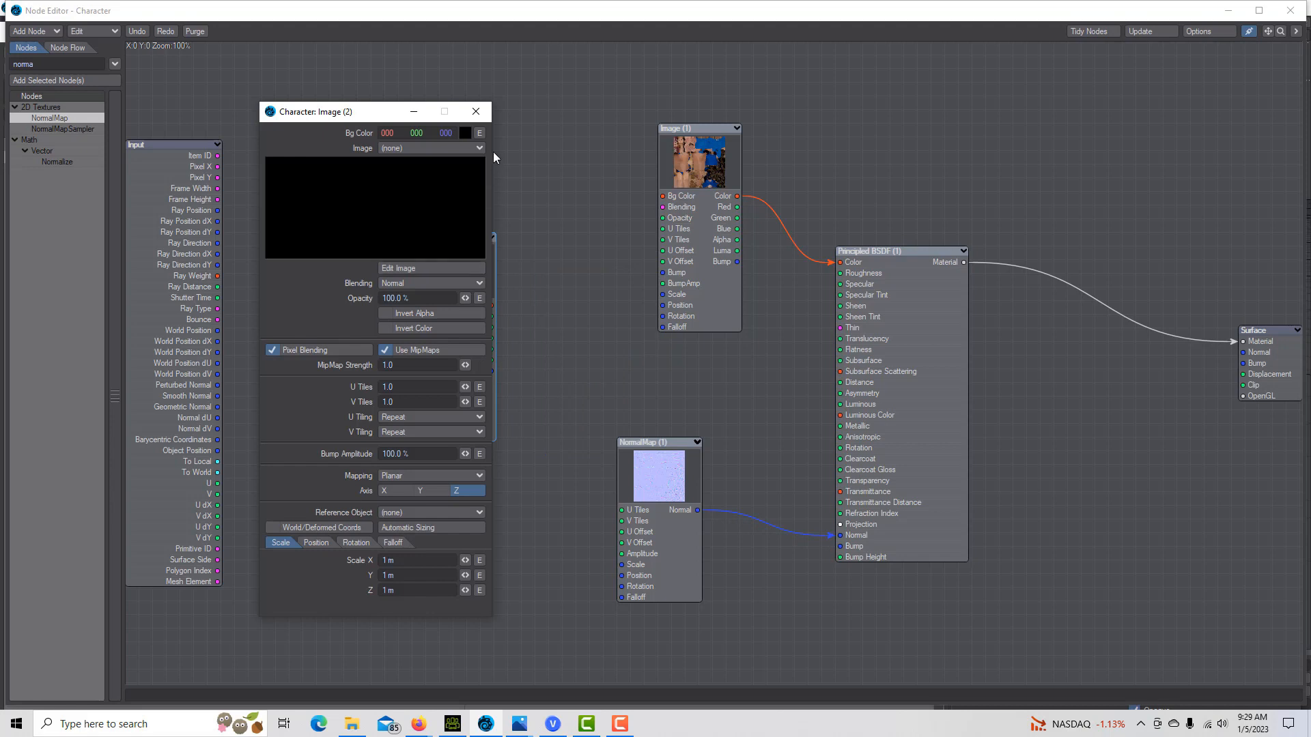
click(481, 147)
click(486, 165)
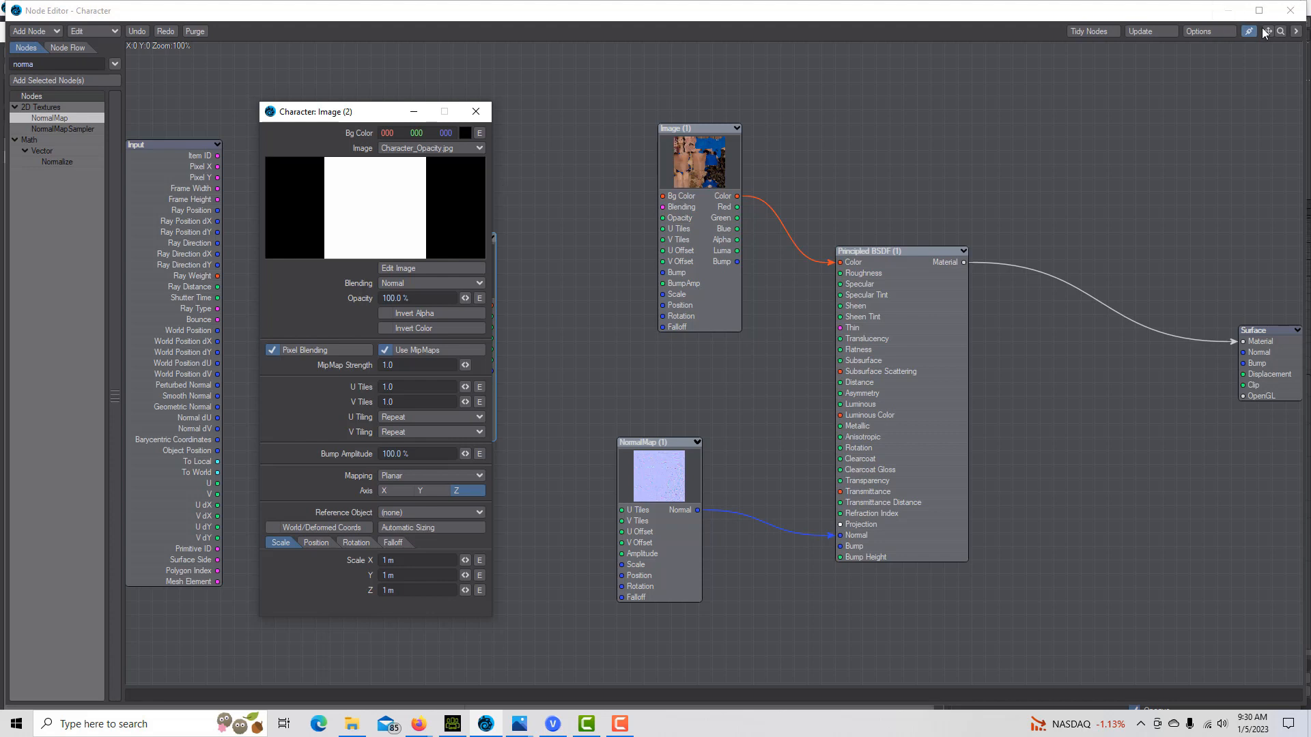
click(414, 112)
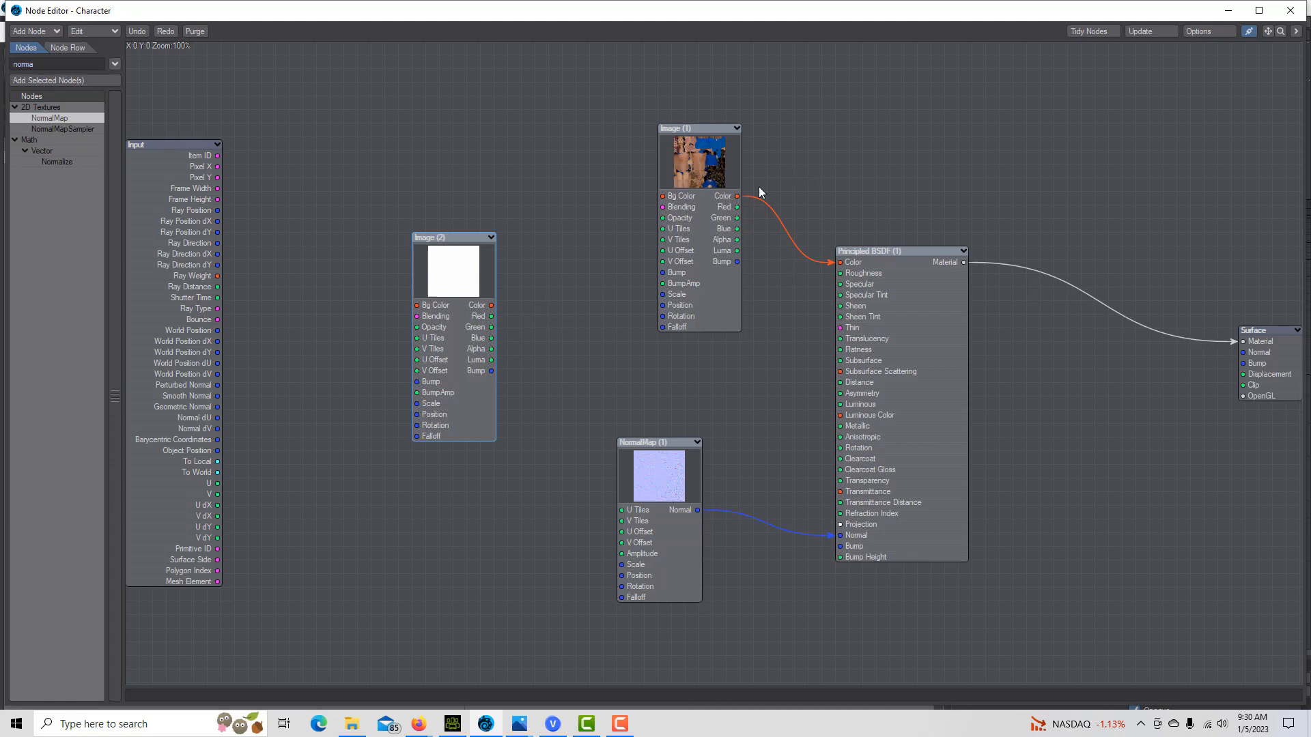
Step: Connect the diffuse Color output to Subsurface Scattering, and the opacity image's Luma output to the Subsurface and Specular inputs
mouse_move(735, 198)
drag(736, 198, 844, 378)
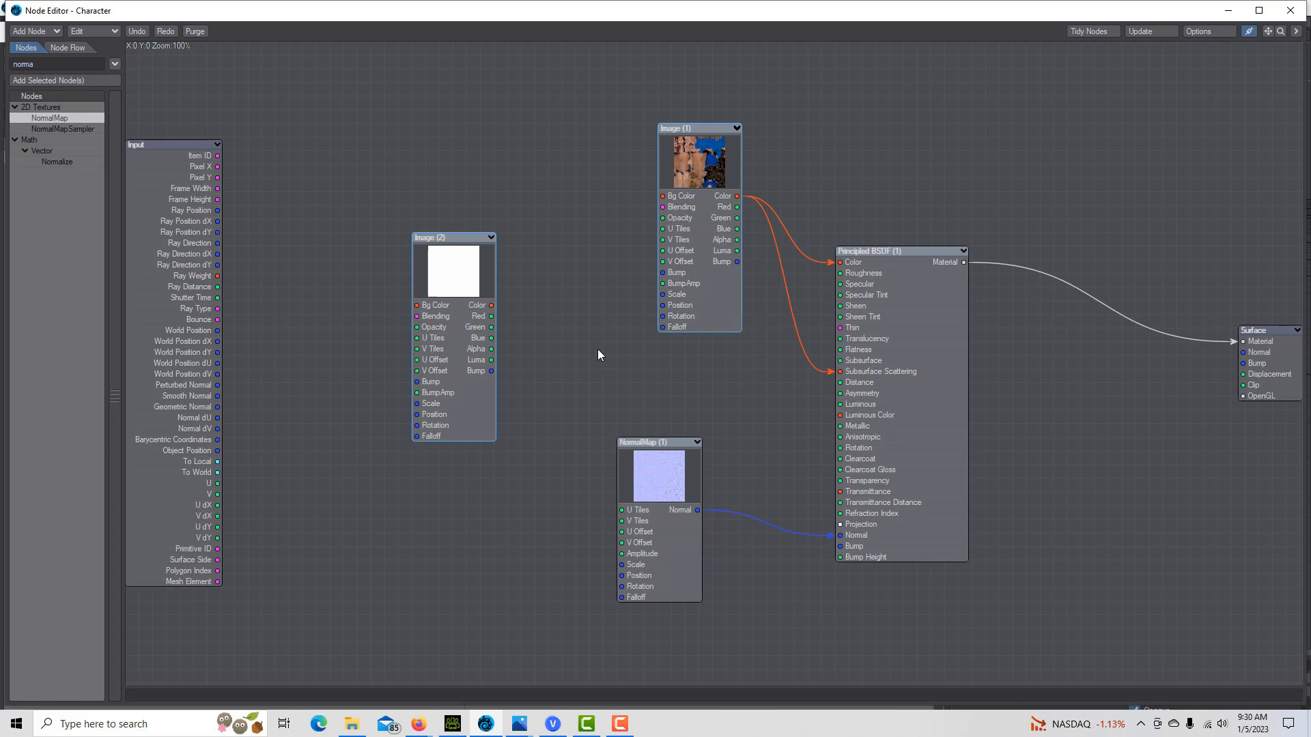
drag(489, 360, 666, 395)
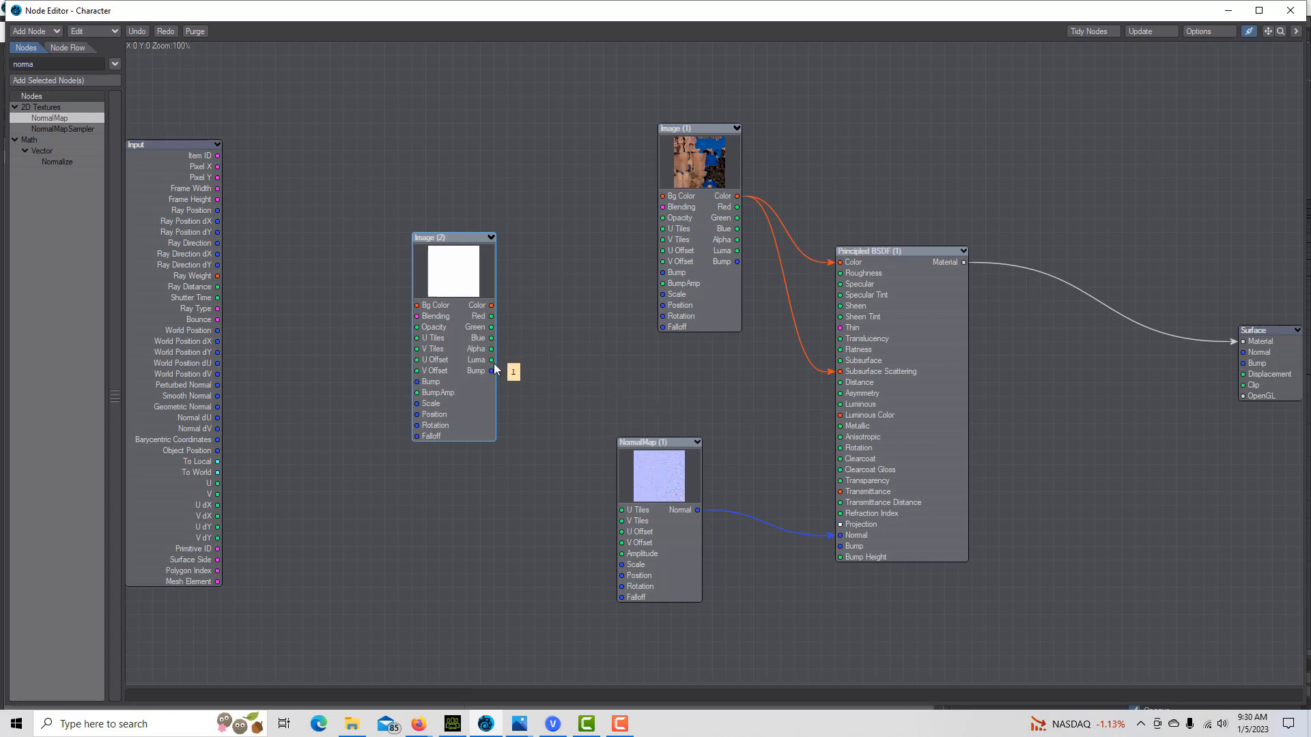
drag(491, 360, 847, 360)
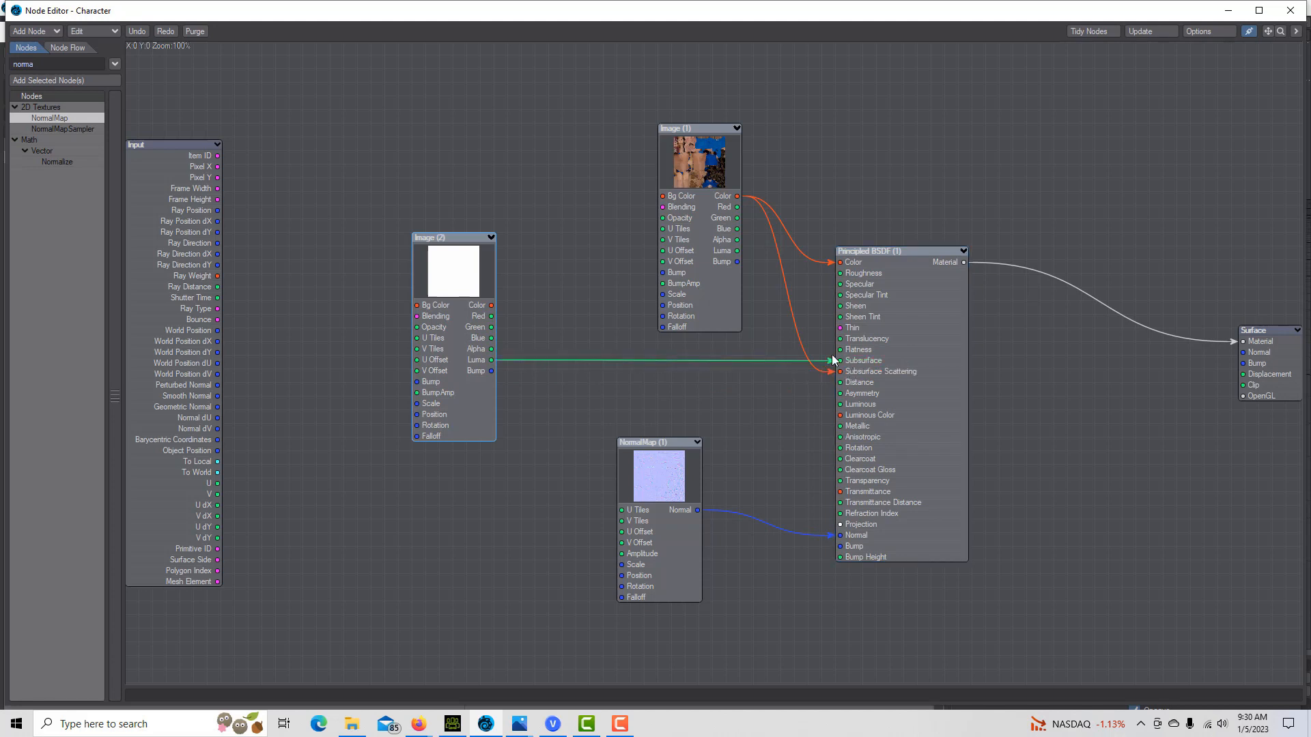
drag(491, 360, 857, 286)
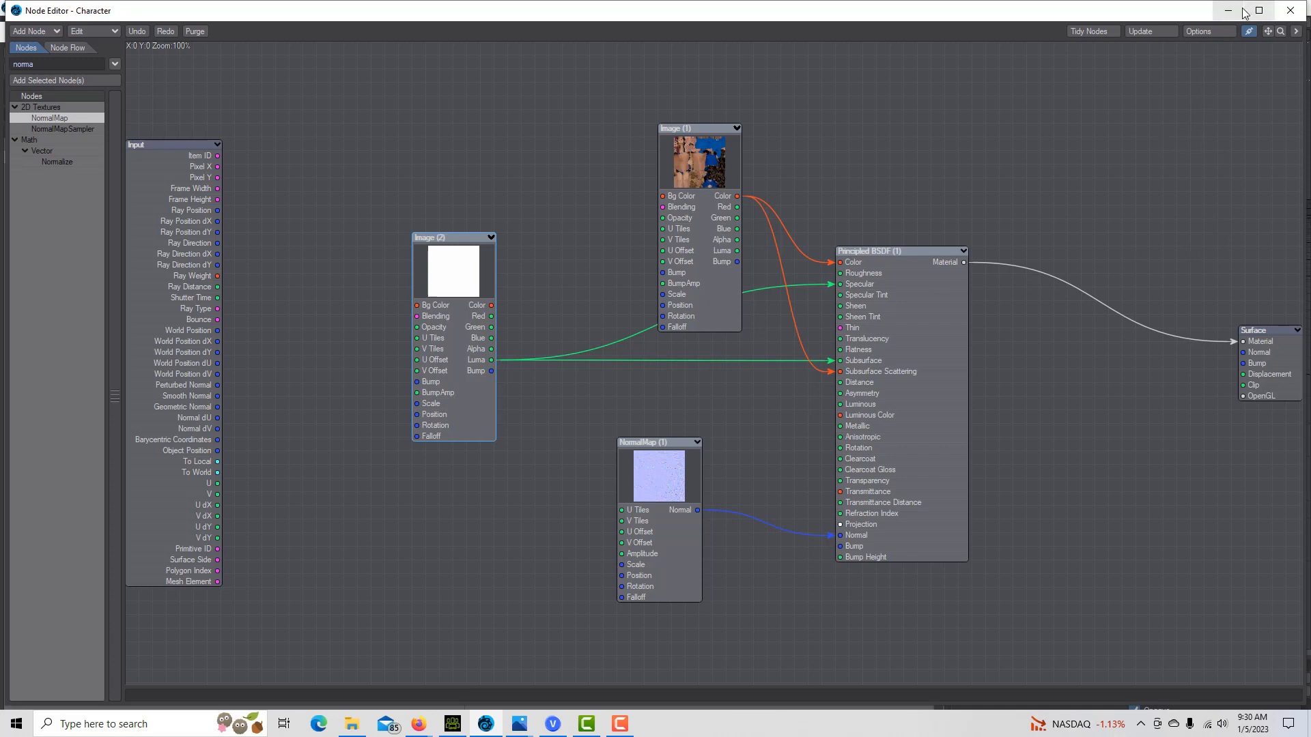
Step: Set the opacity of the Character_Opacity.jpg image node to 1.0%
double_click(450, 285)
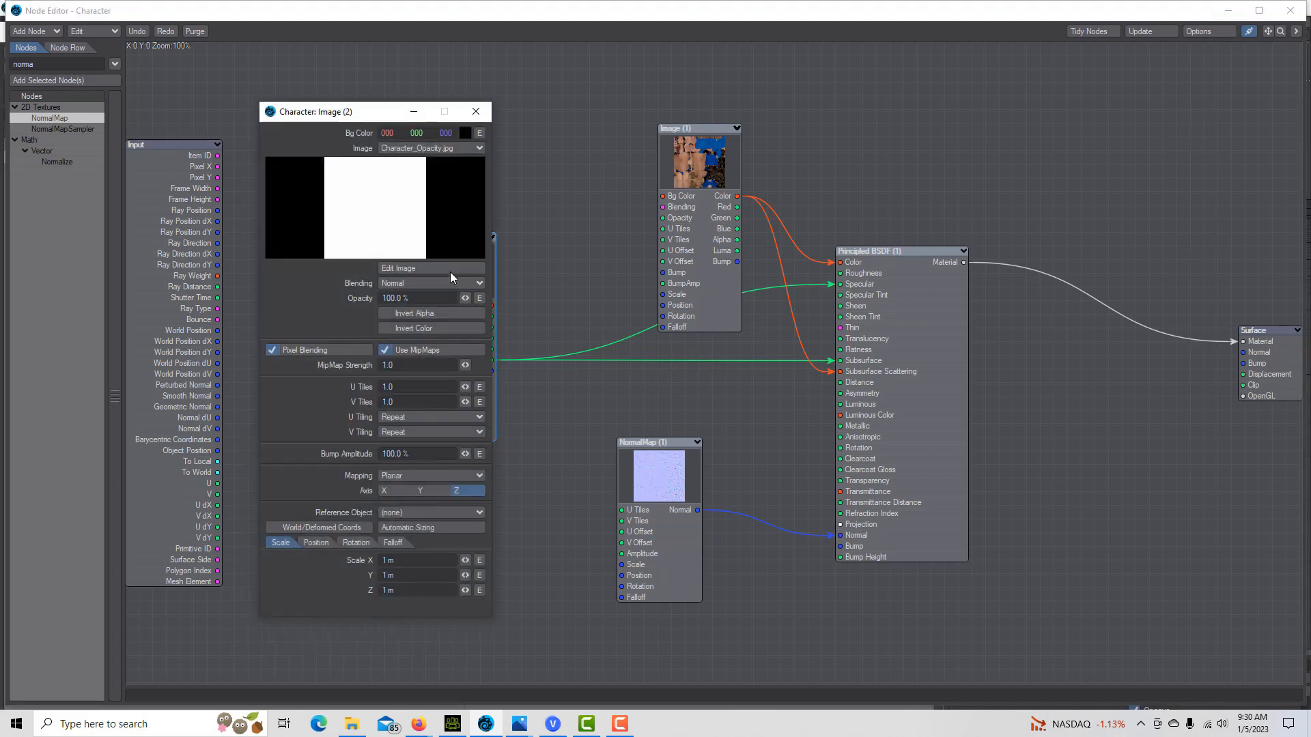
click(422, 299)
text(1)
key(Tab)
click(426, 115)
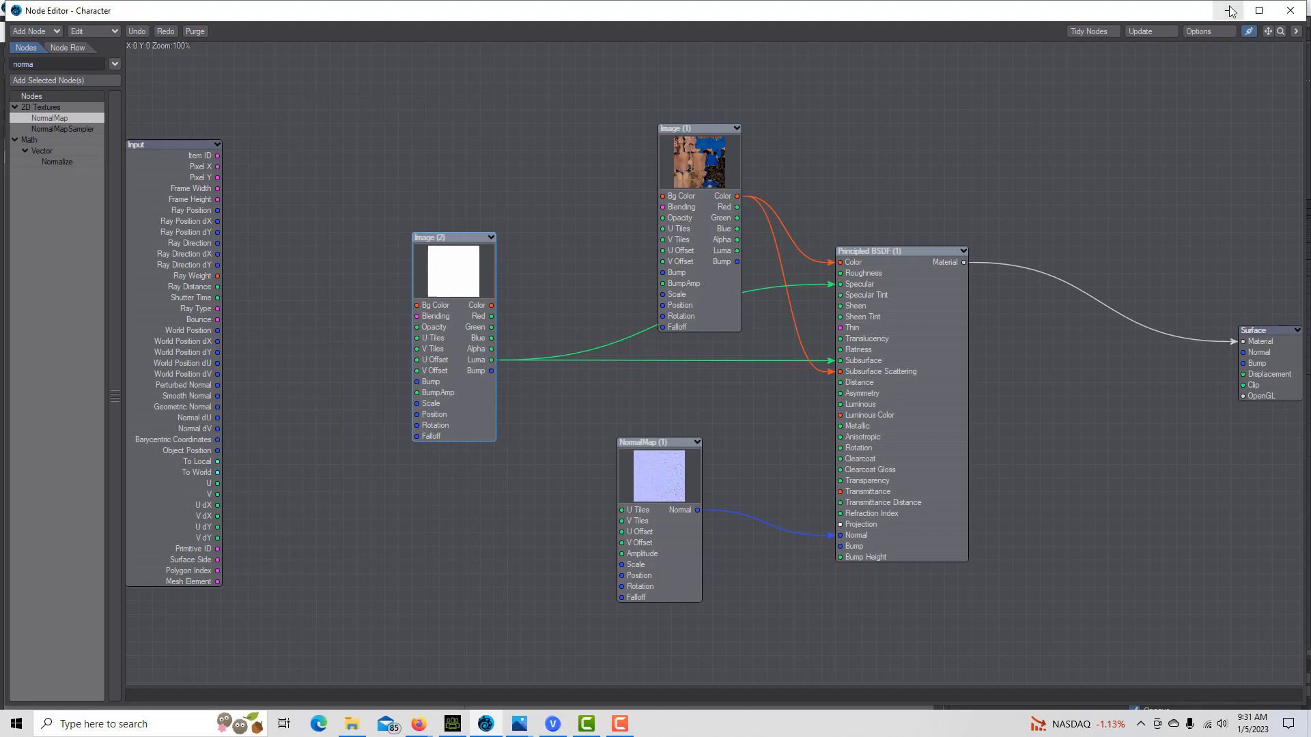
Step: Restore the Node Editor to a smaller window, close the Surface Editor, and clear the view of the character in Layout
click(1258, 11)
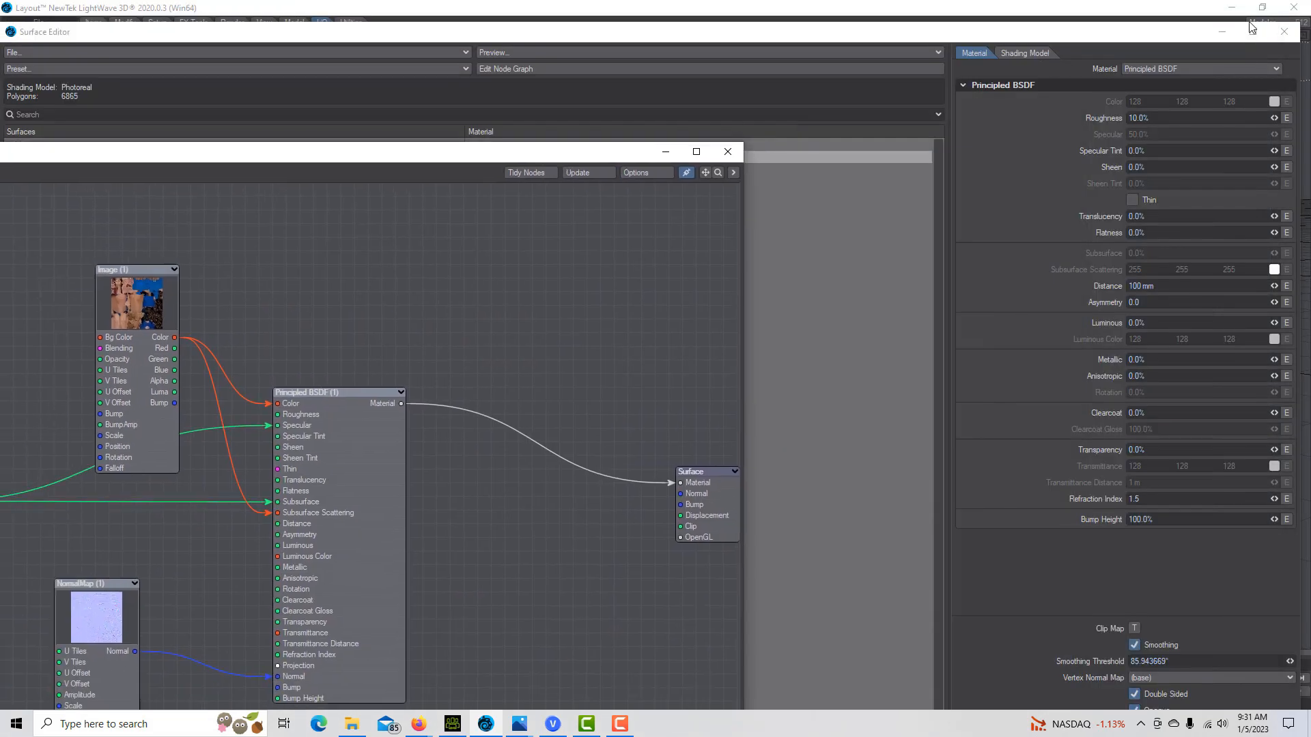
click(1284, 31)
click(1238, 11)
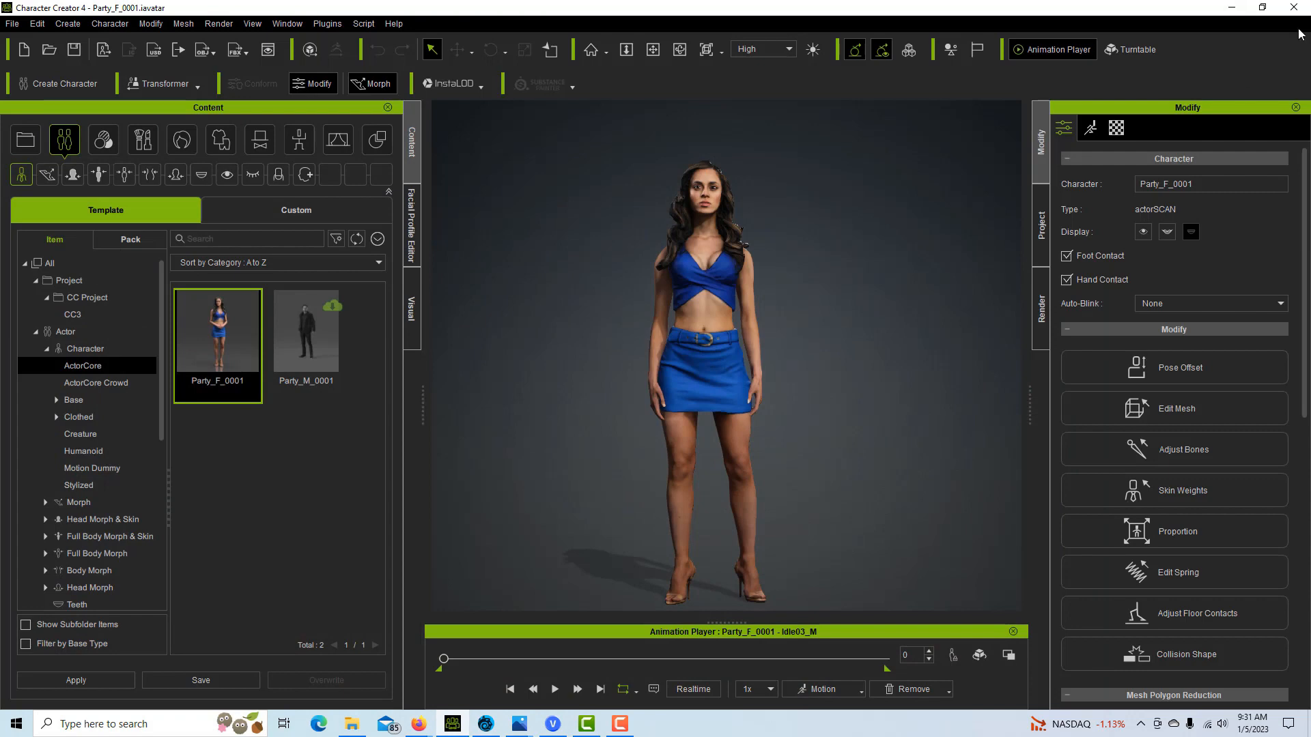
click(485, 724)
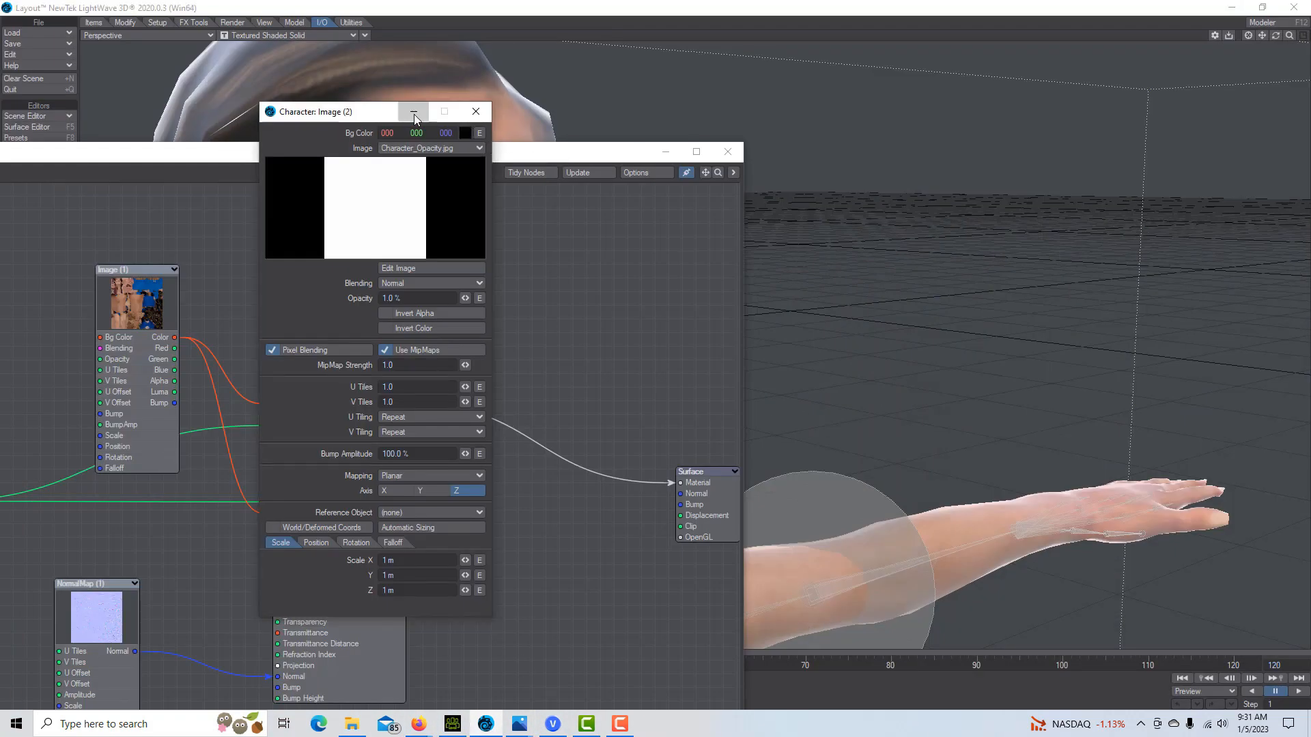
click(414, 112)
drag(480, 164, 978, 561)
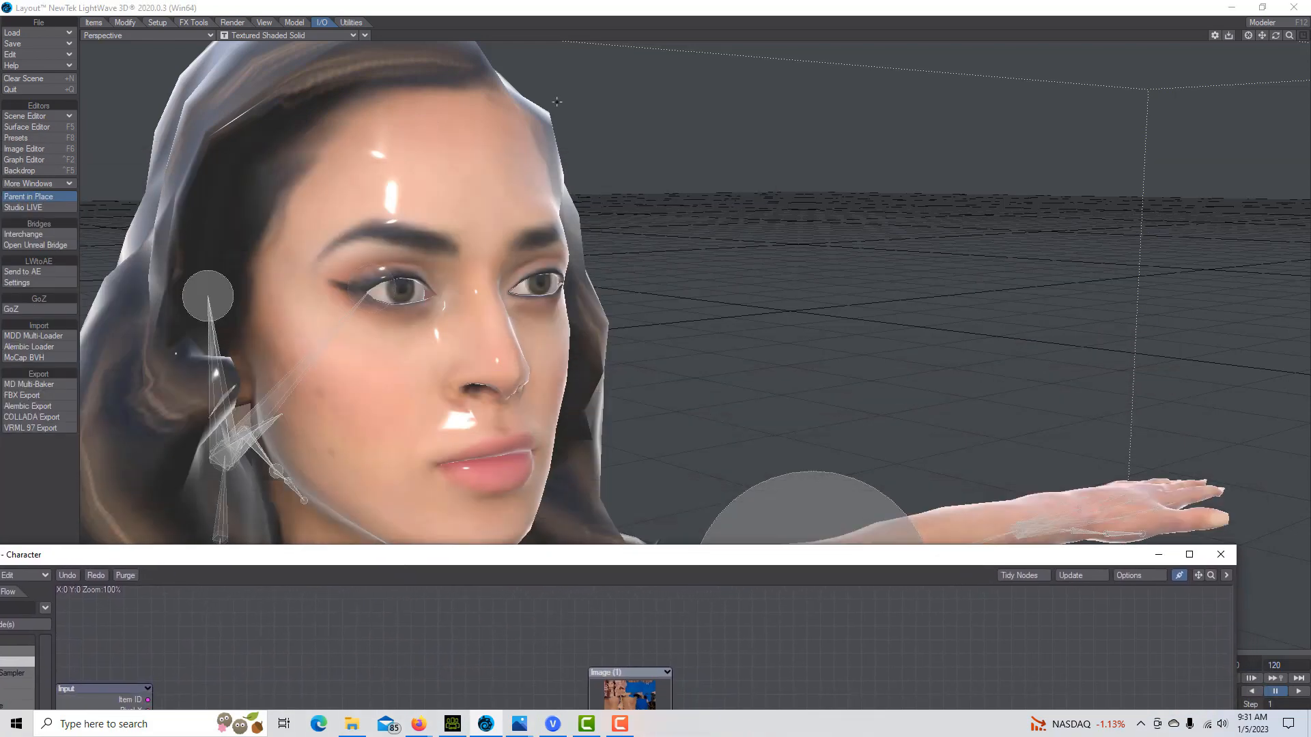
Step: Match the selected camera to the viewport perspective and switch the perspective viewport to VPR rendering
click(364, 35)
mouse_move(430, 220)
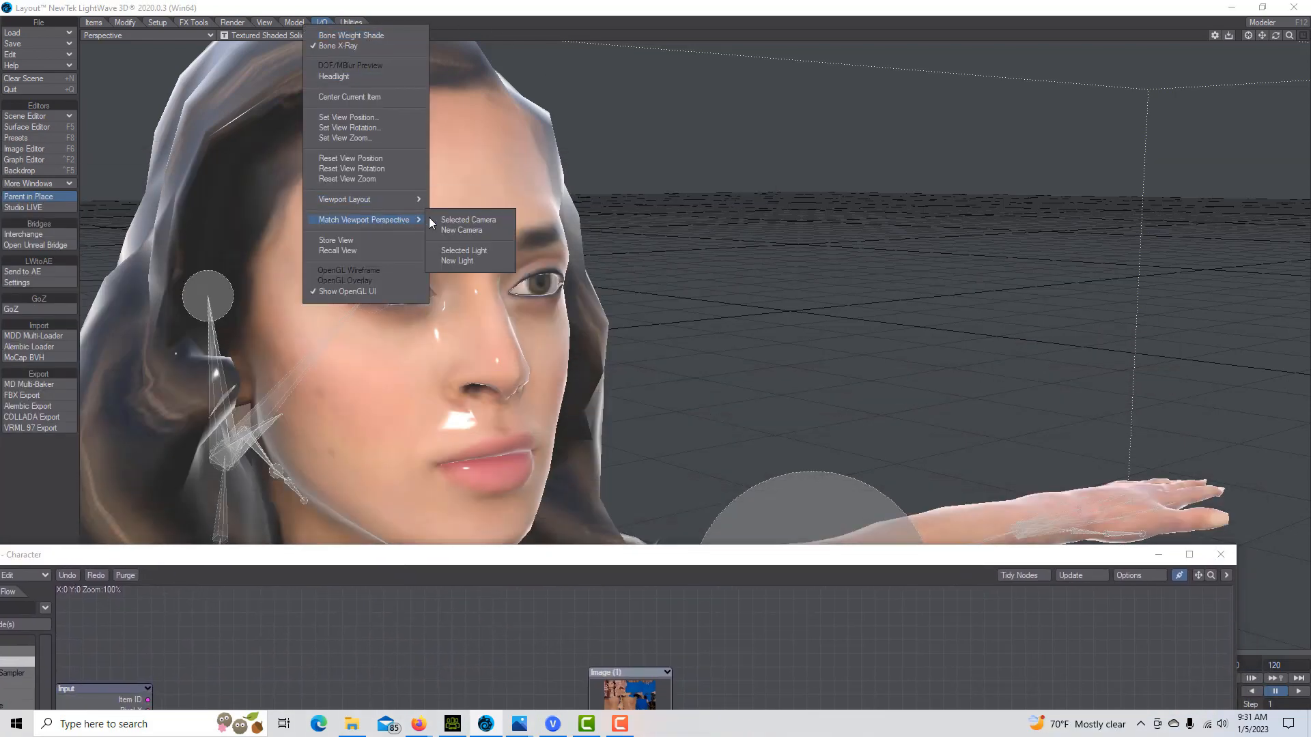
click(485, 220)
click(287, 35)
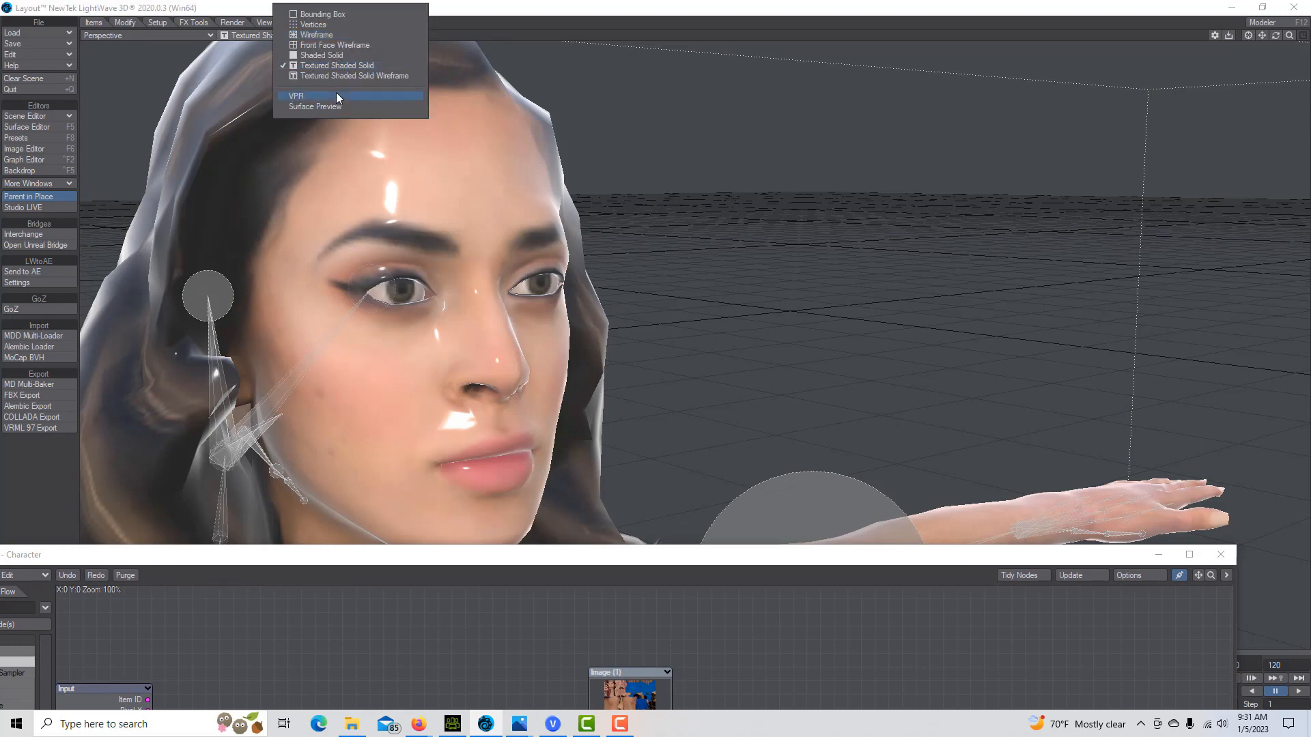
click(338, 98)
drag(617, 556, 722, 570)
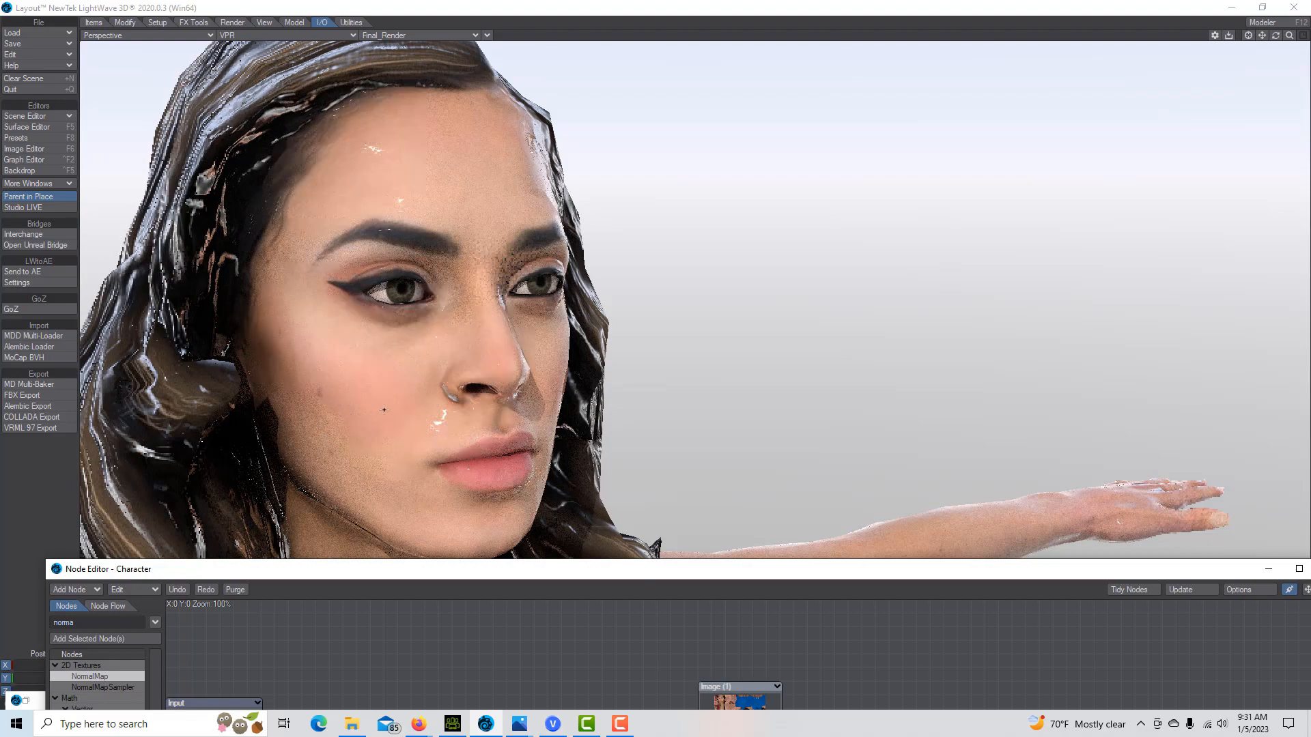
mouse_move(1275, 35)
mouse_down()
mouse_move(1277, 15)
mouse_move(1275, 34)
mouse_up()
Step: Delete the light named Light from the scene
drag(688, 576, 1285, 387)
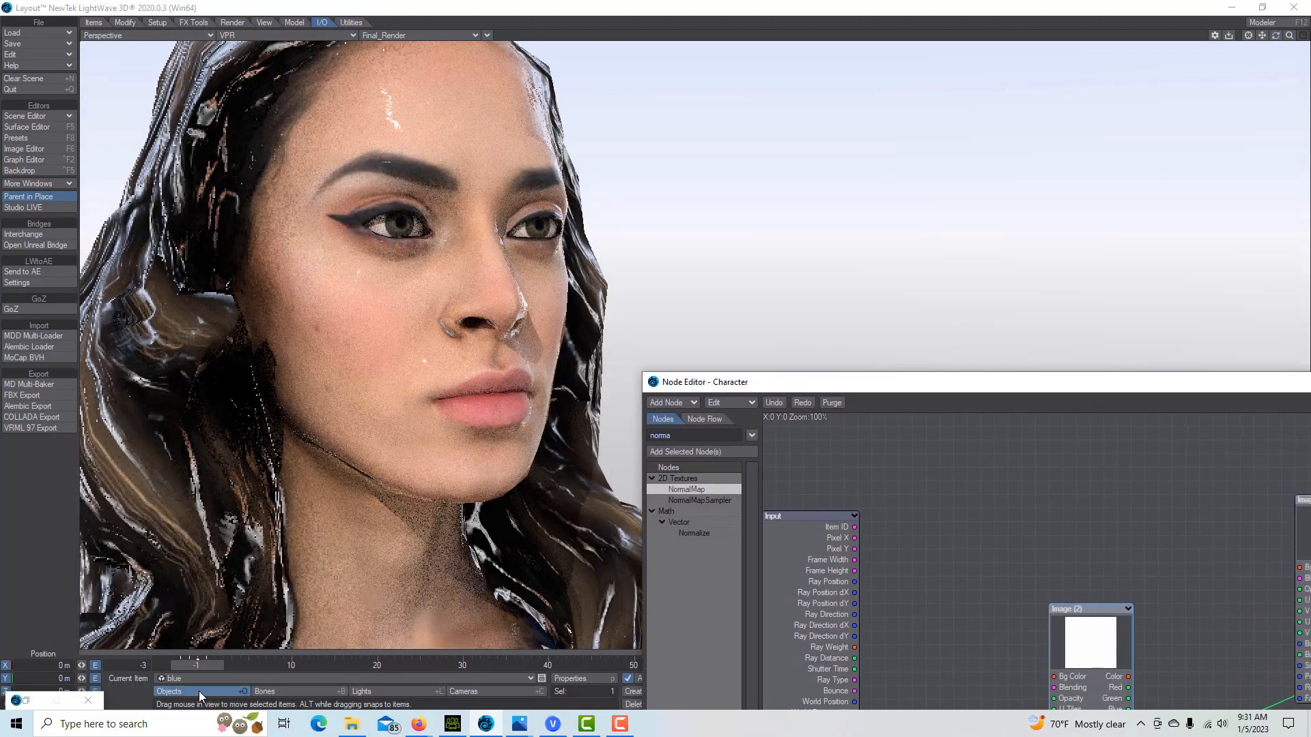
click(396, 693)
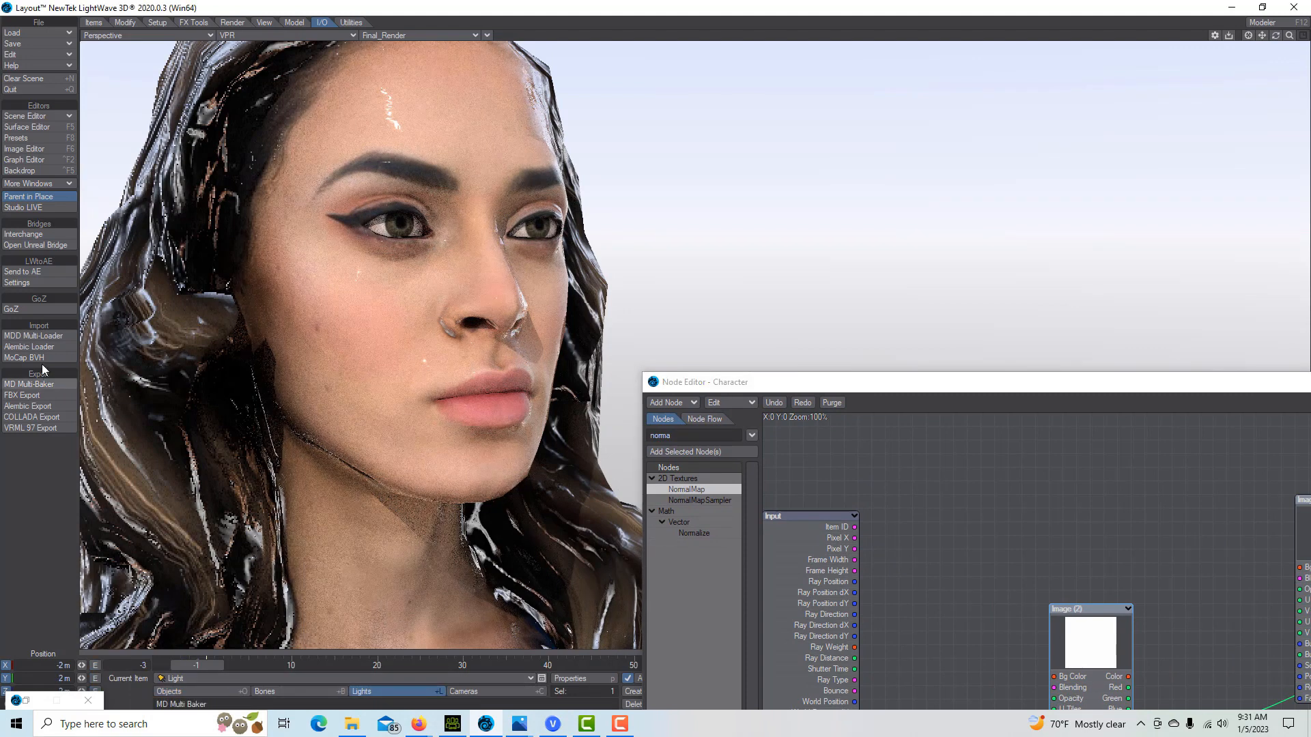
click(94, 23)
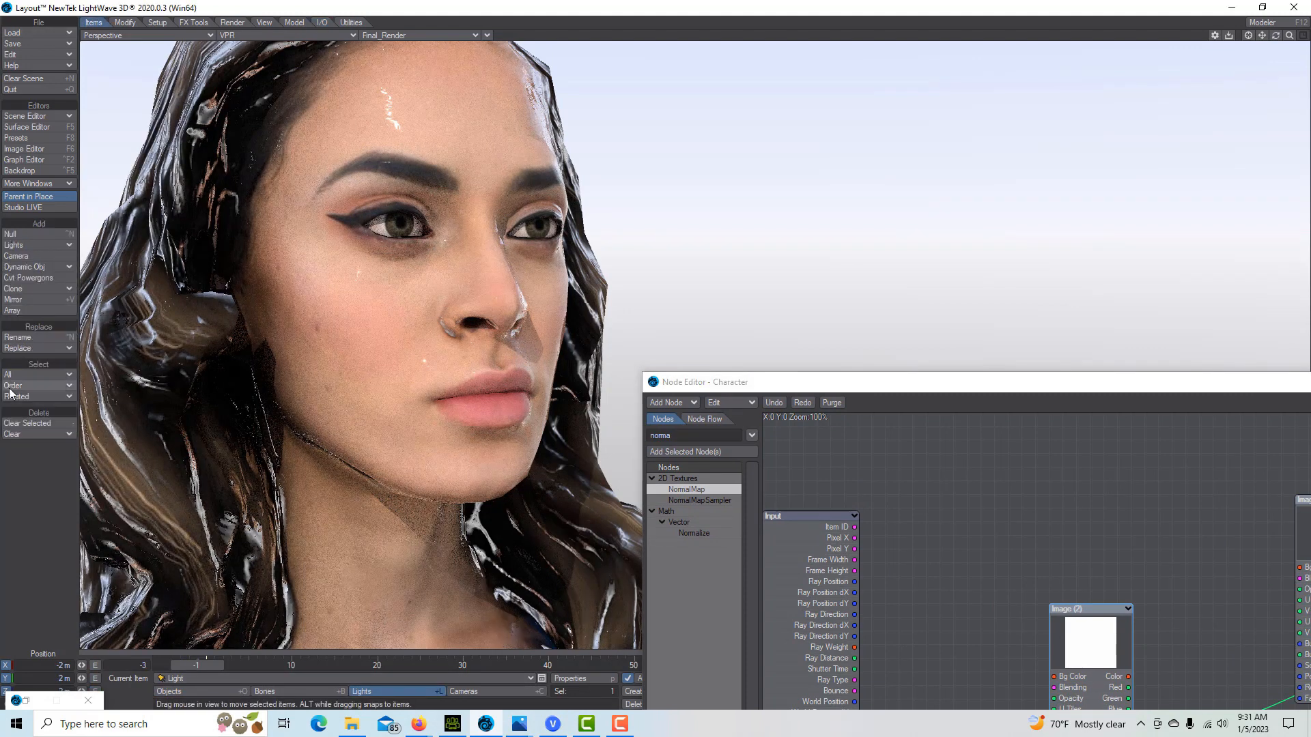
click(38, 424)
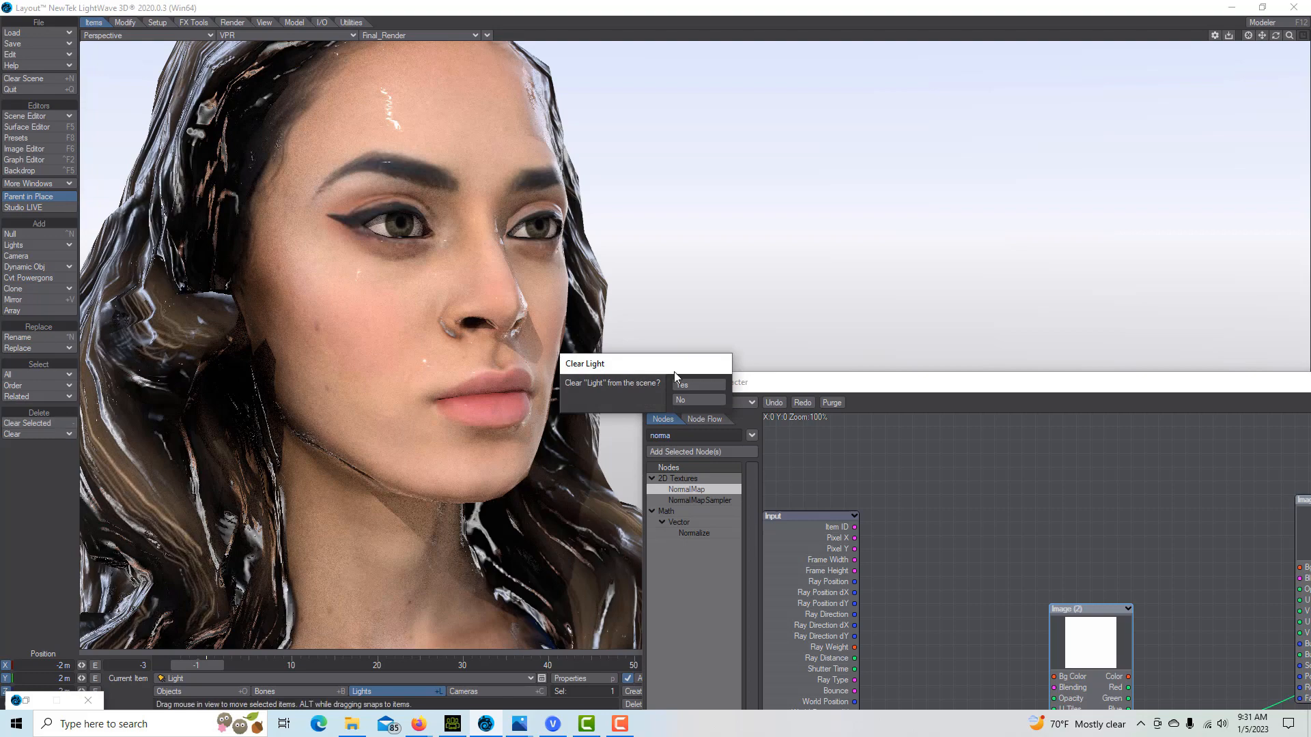
click(696, 386)
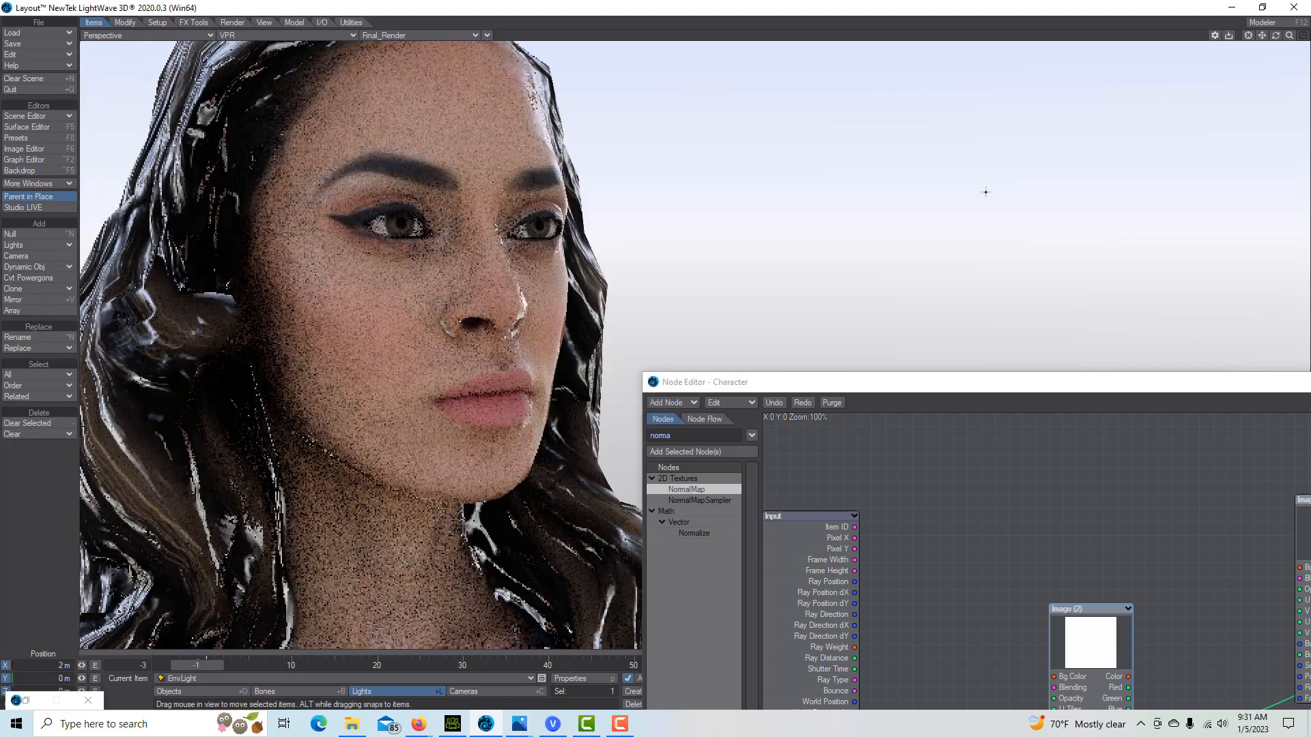
Step: Enable Invert Y on the NormalMap node and uncover the character to judge the effect in the render preview
drag(919, 391, 471, 128)
double_click(840, 588)
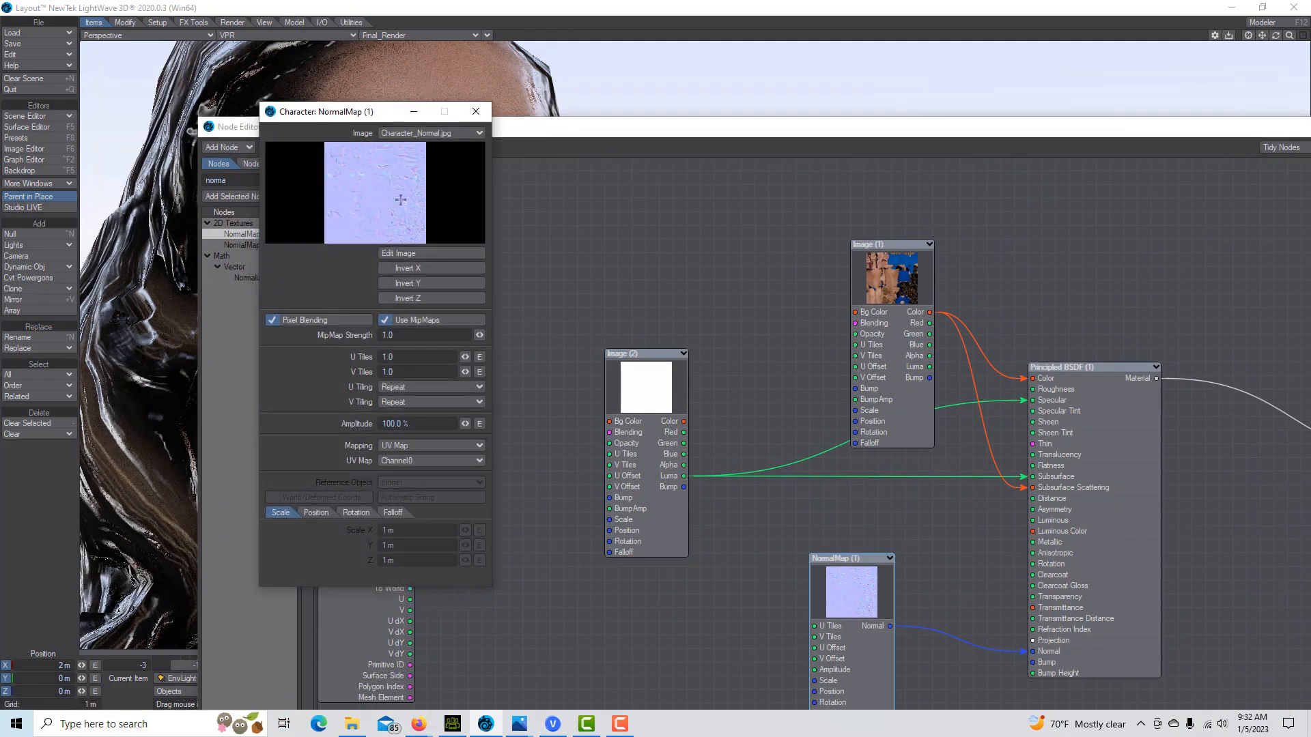
click(390, 282)
drag(714, 127, 1181, 226)
click(413, 111)
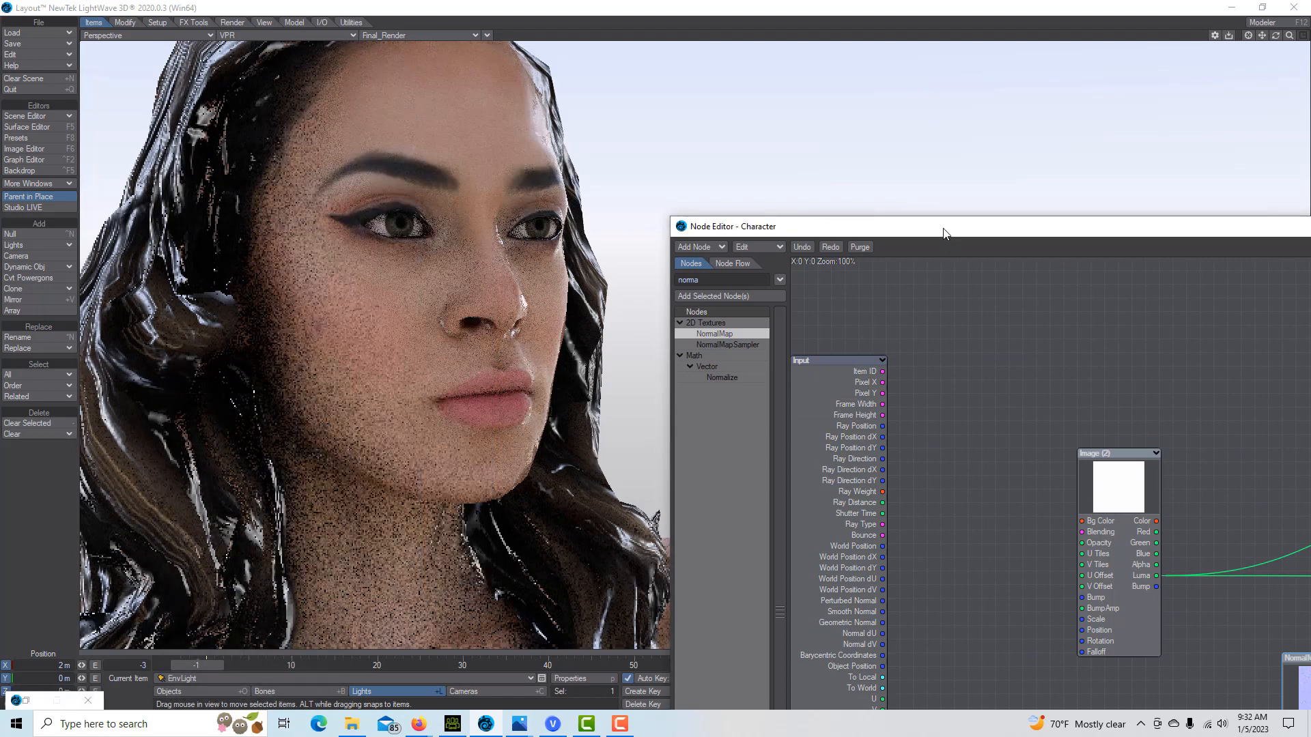
Step: Disable Invert Y on the NormalMap node and move the Node Editor clear of the character's face
drag(944, 237, 785, 191)
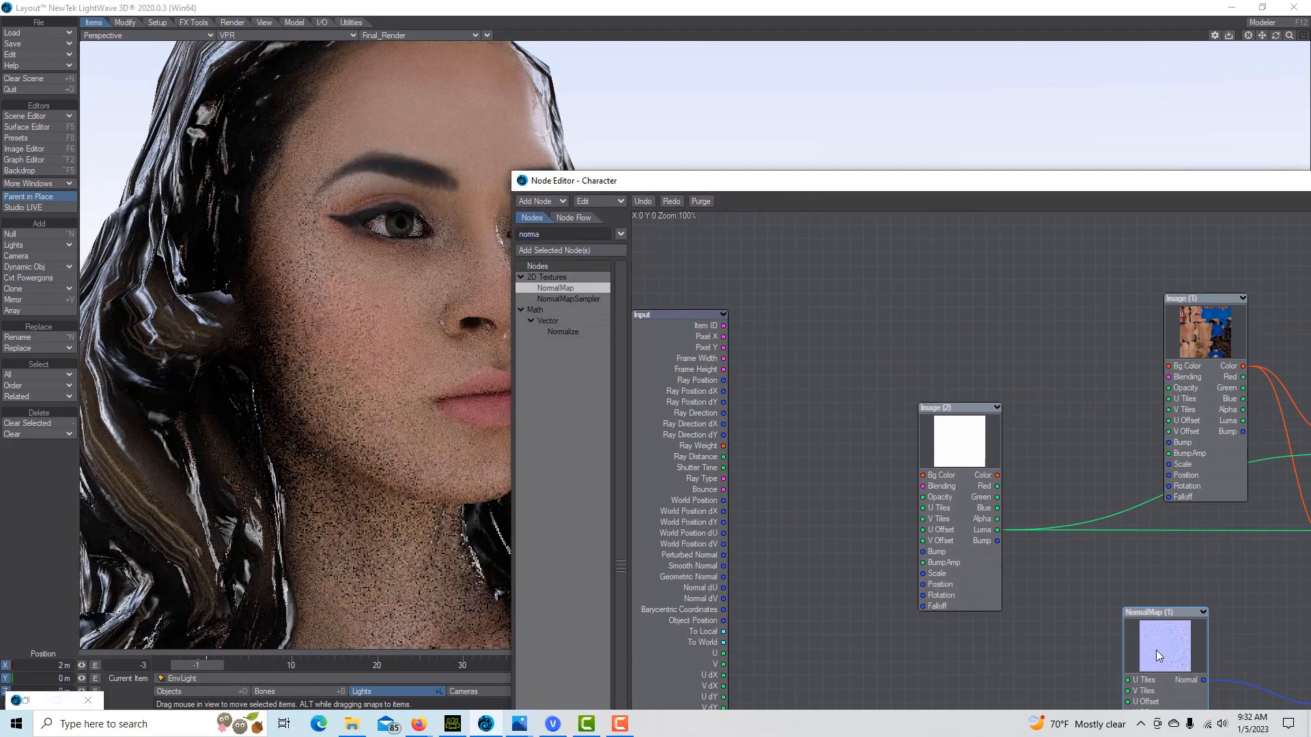
double_click(1157, 649)
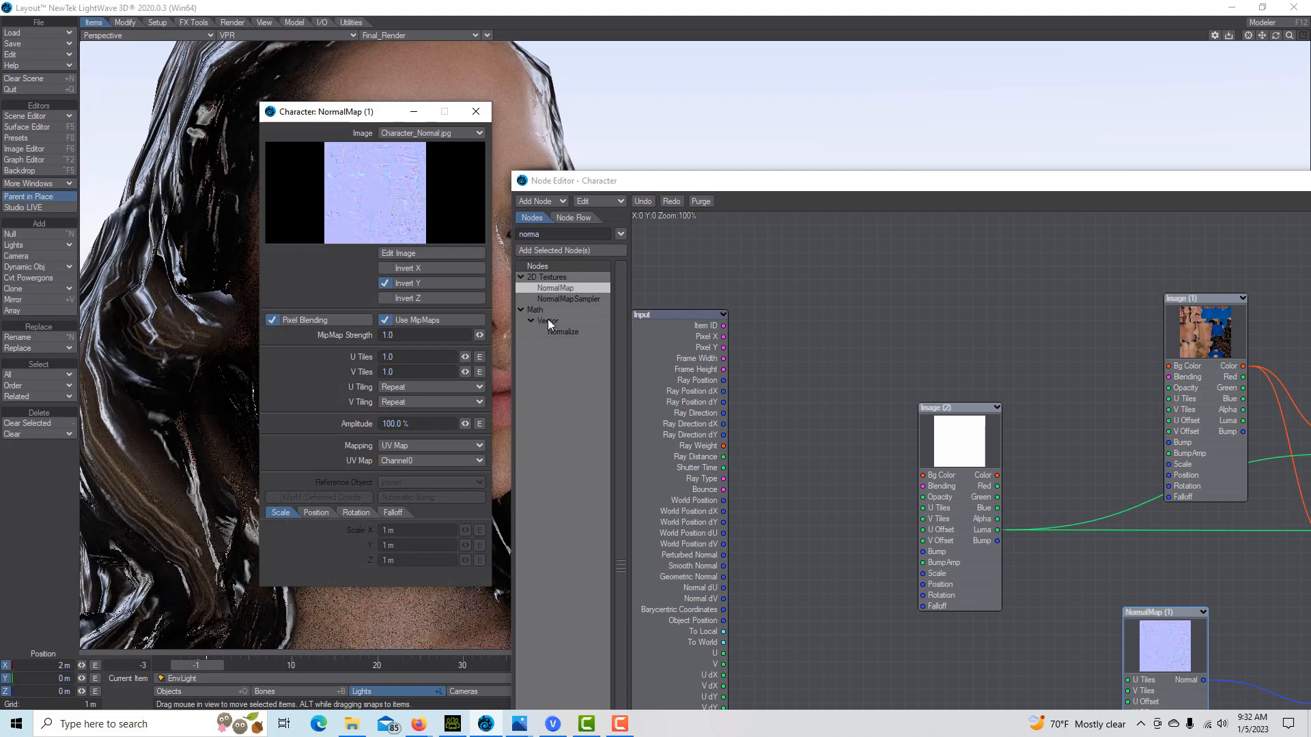
click(385, 282)
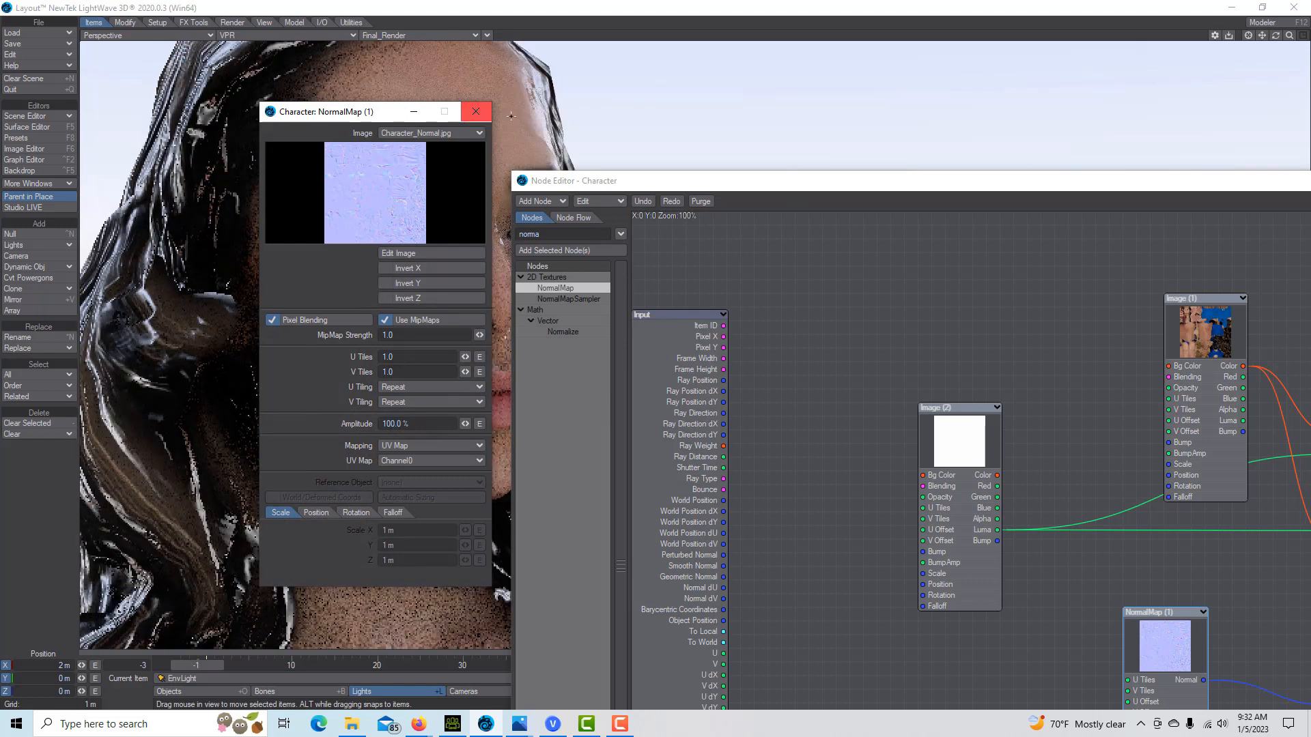
click(476, 111)
drag(780, 187, 863, 125)
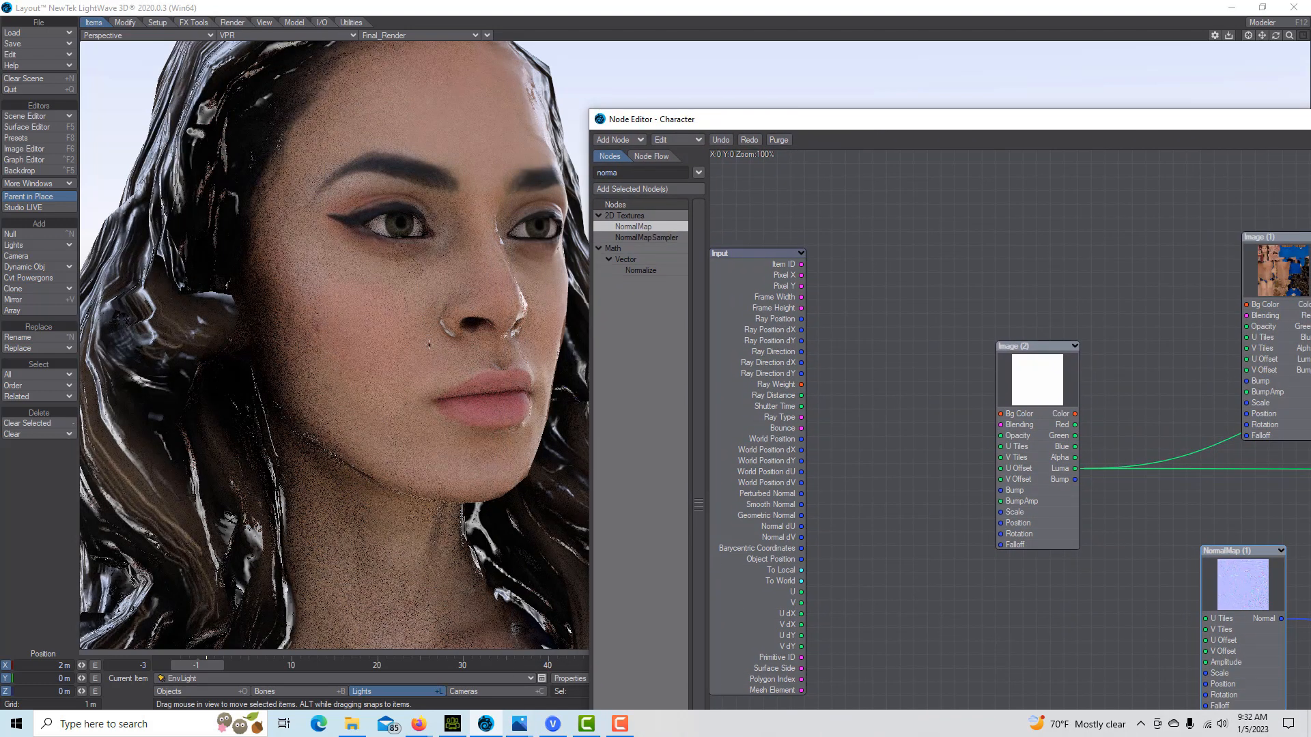
Step: Move the EnvLight in the viewport to about X 2.2 m and Z -6.7 mm
drag(444, 332, 509, 351)
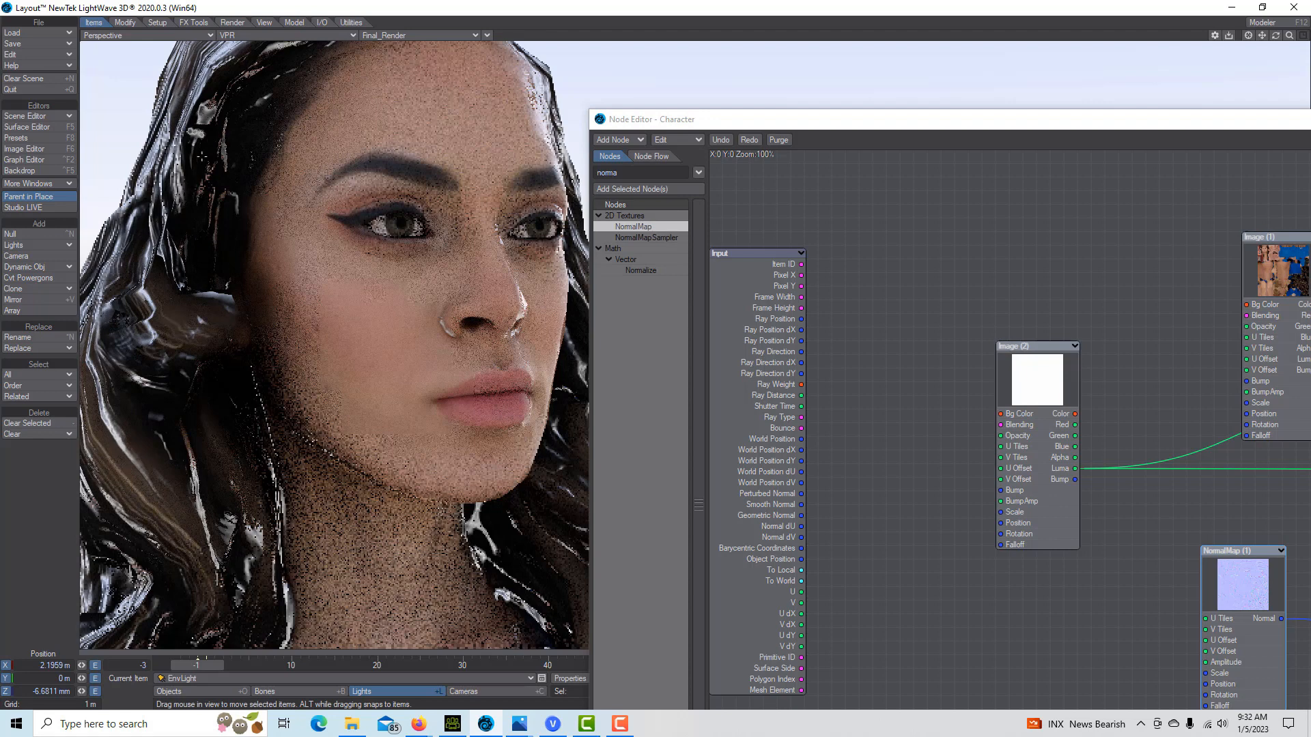
Step: Reposition the Node Editor so the character's whole face is uncovered in the render preview
drag(842, 126, 415, 364)
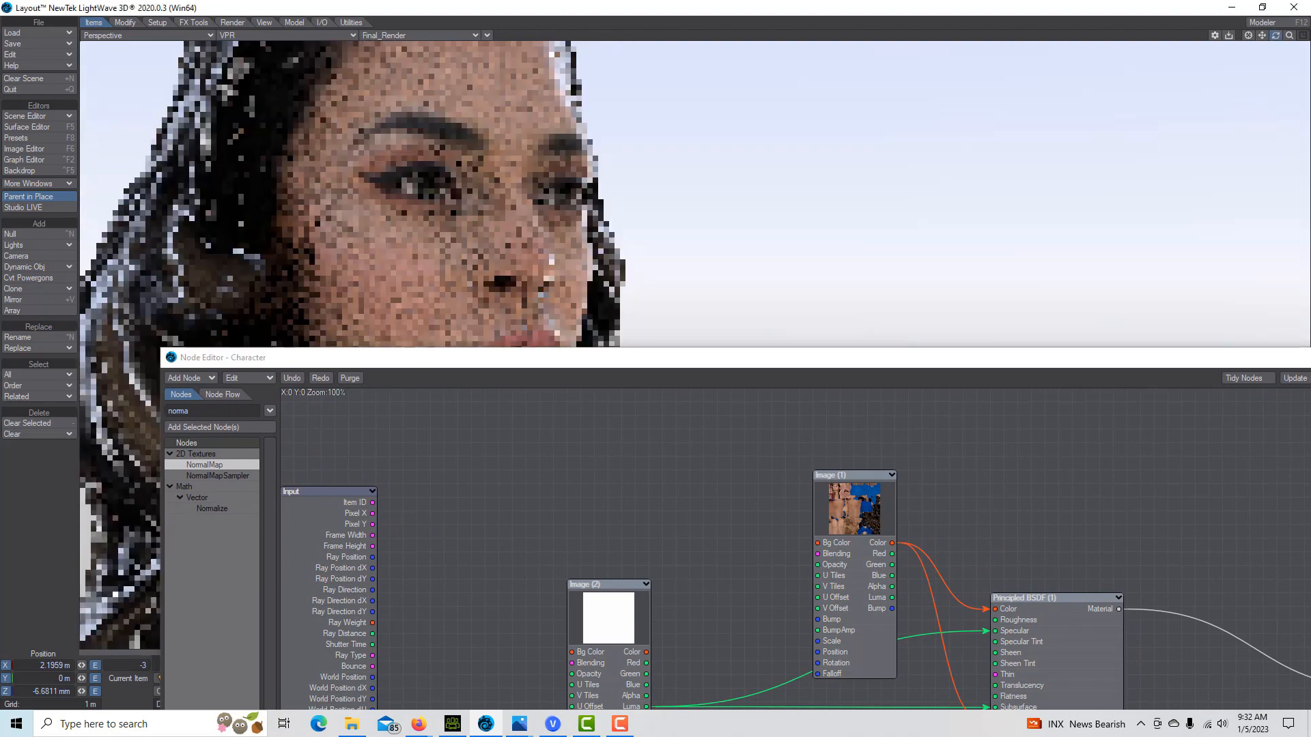
drag(925, 365, 1162, 325)
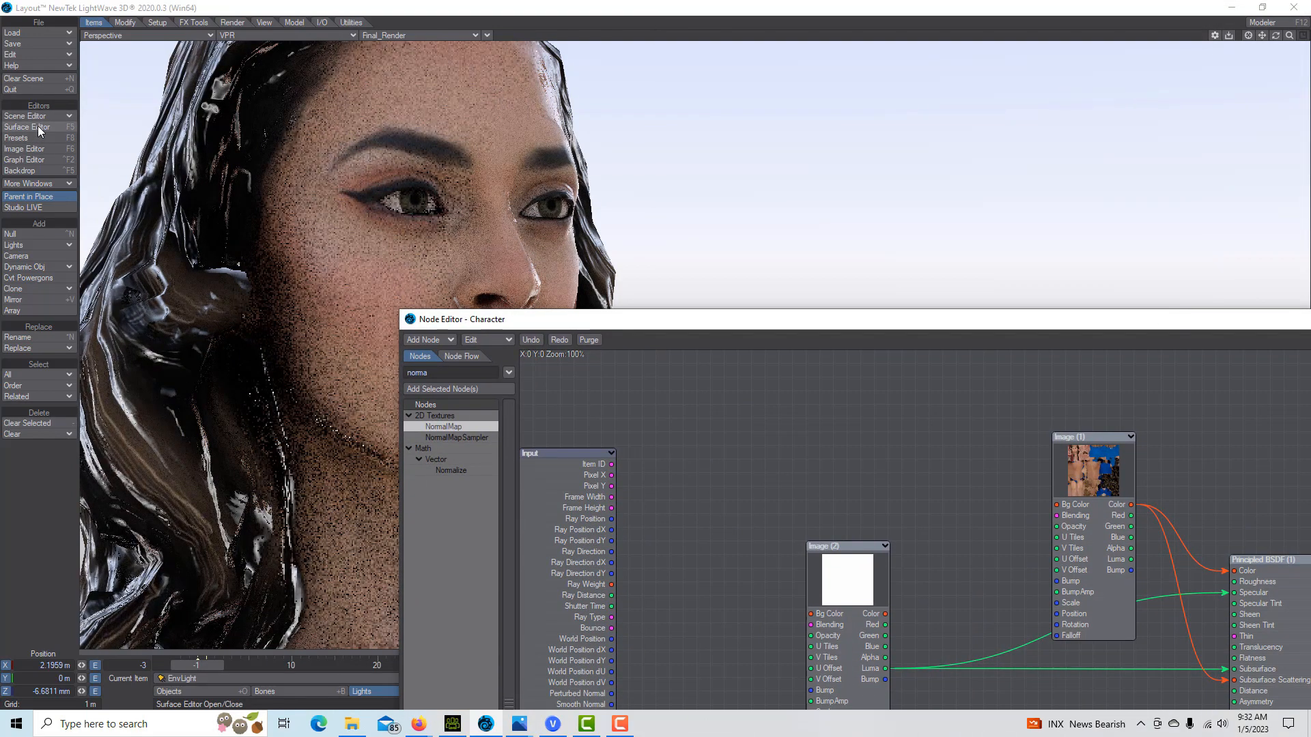
click(40, 128)
click(1284, 32)
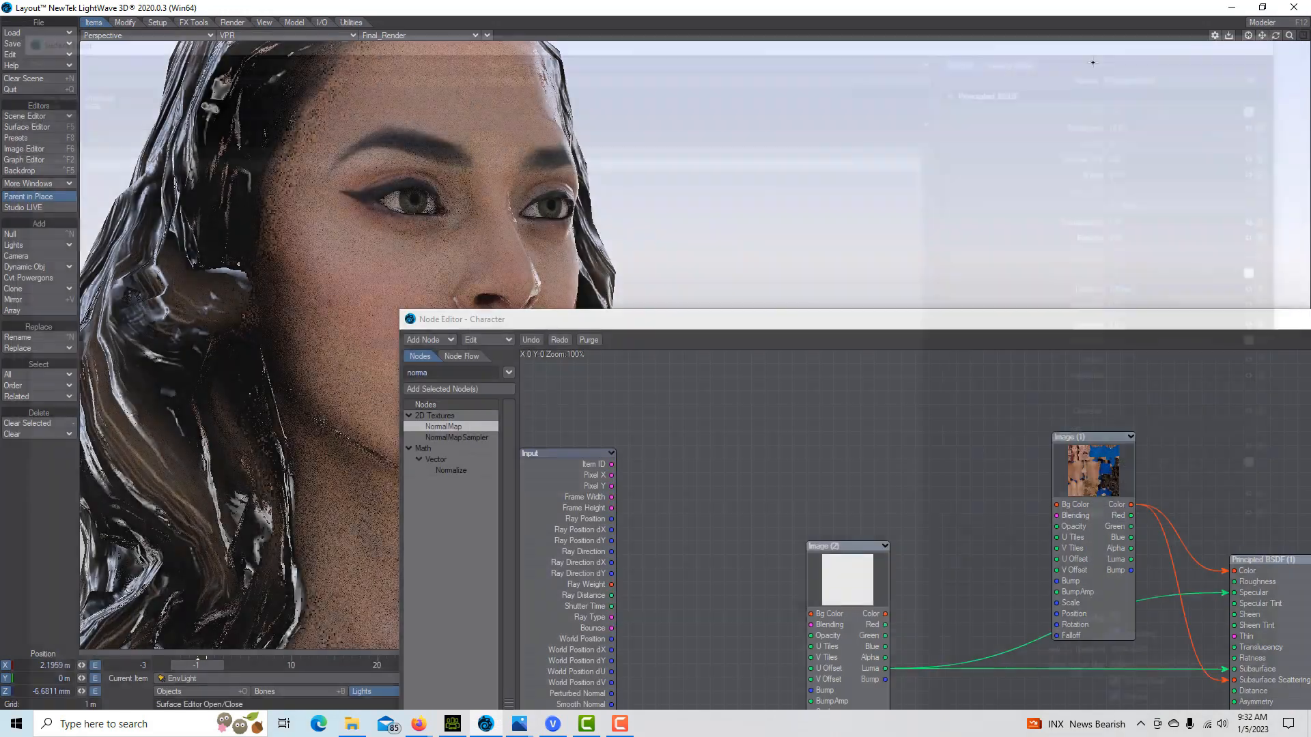
drag(927, 324, 1160, 378)
Step: Add a Physical Sky (Hosek-Wilkie) environment to the scene backdrop and disable the plain Backdrop entry
click(18, 170)
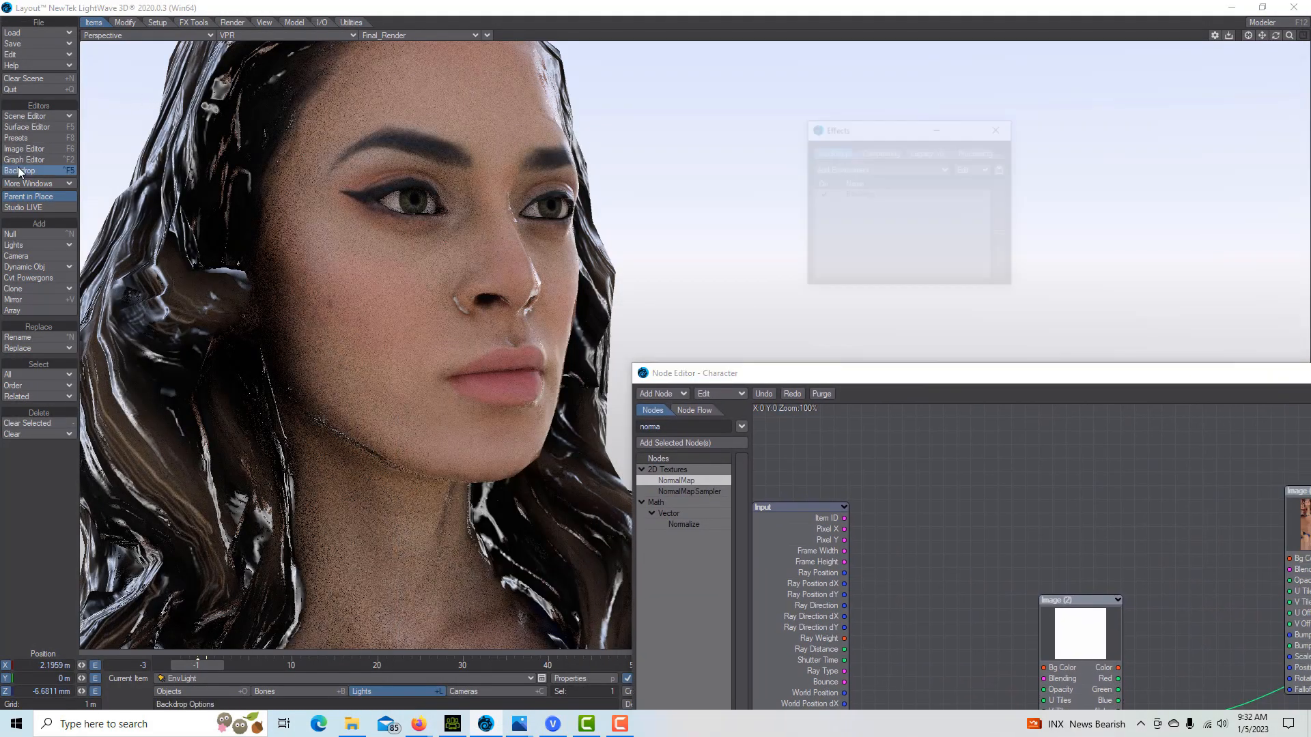
click(944, 171)
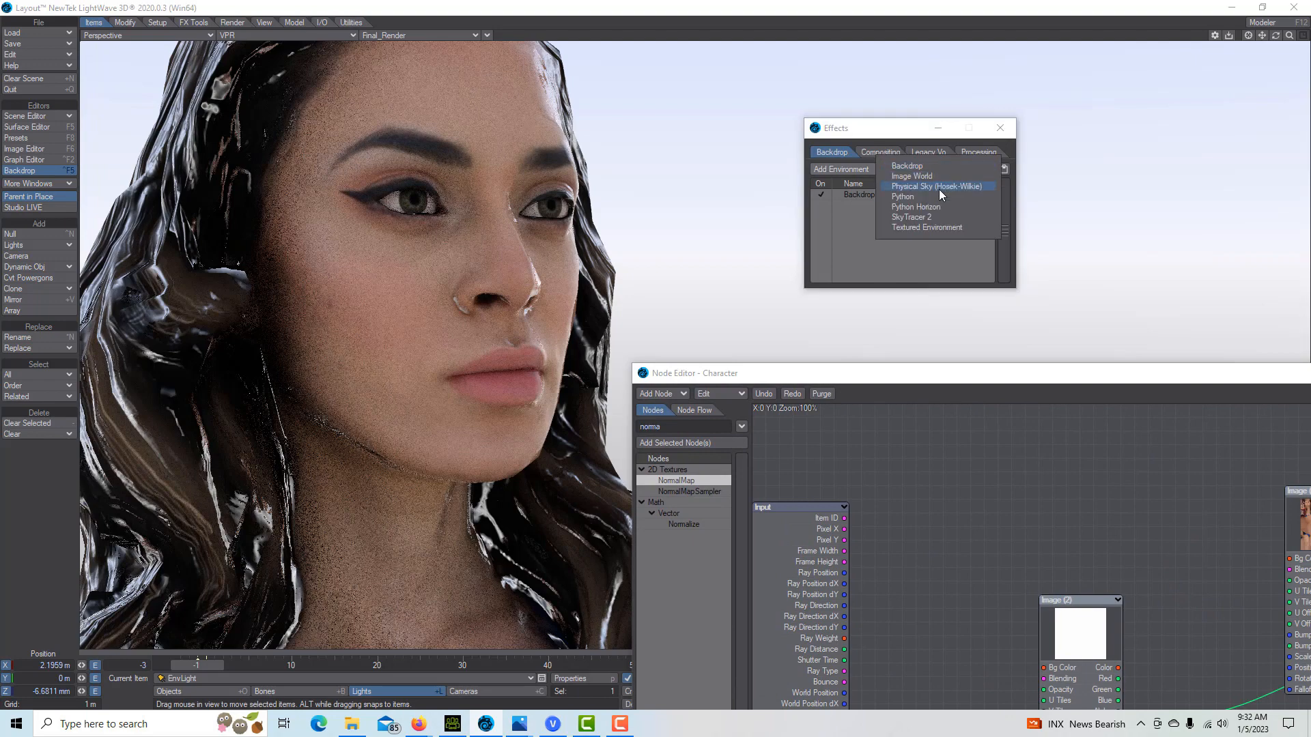
click(939, 190)
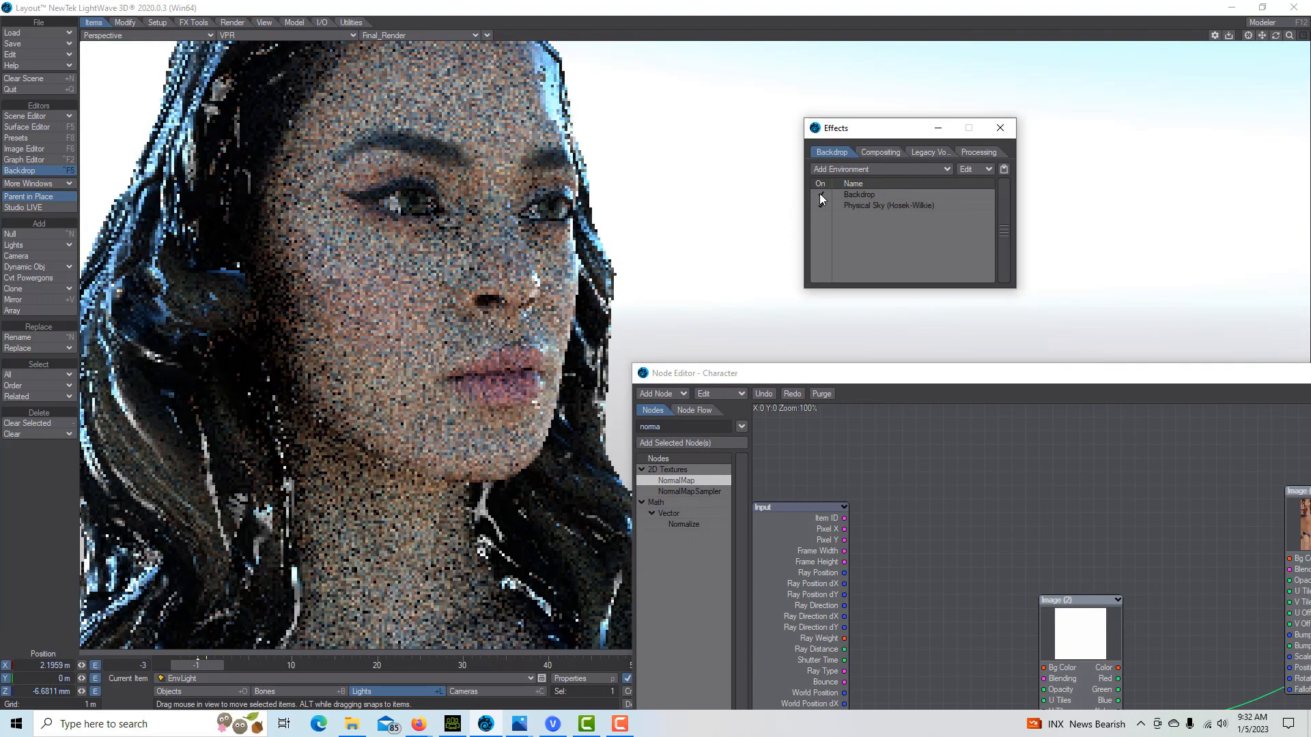
click(820, 195)
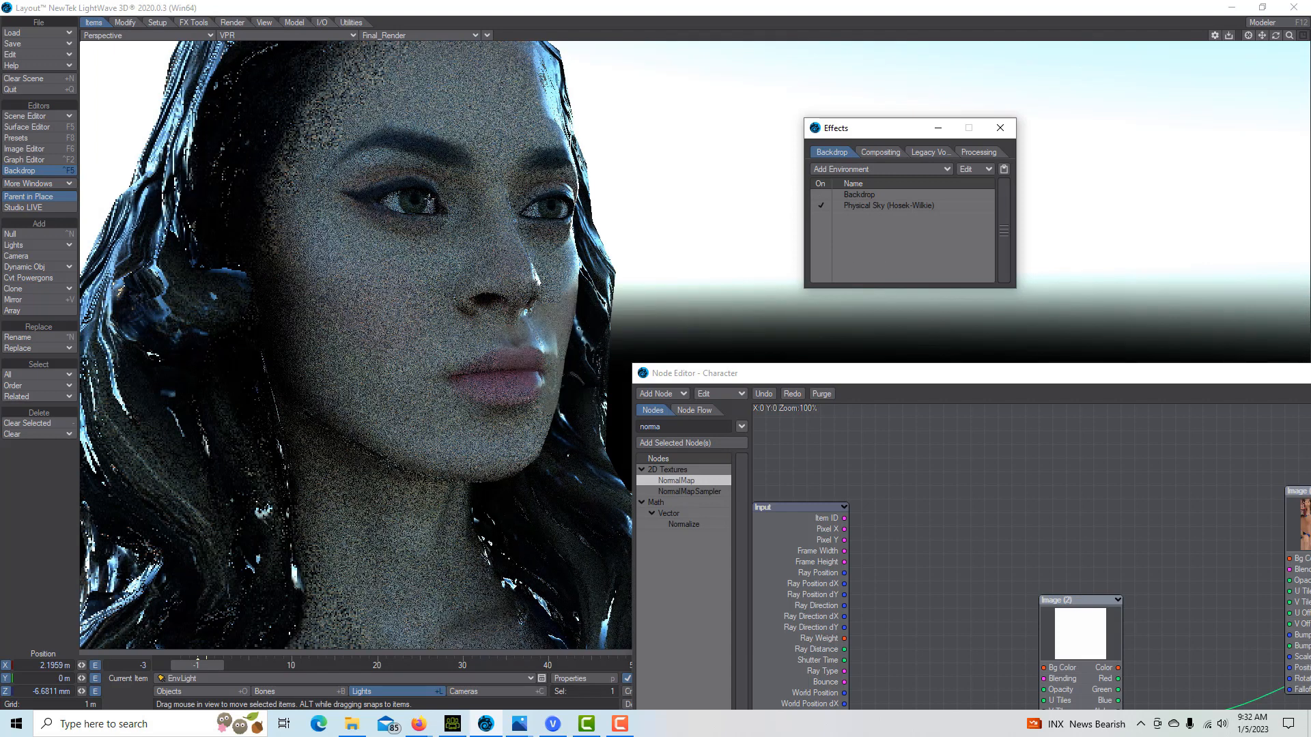
Step: Open the Physical Sky settings and link its Sol star to the EnvLight item
double_click(907, 207)
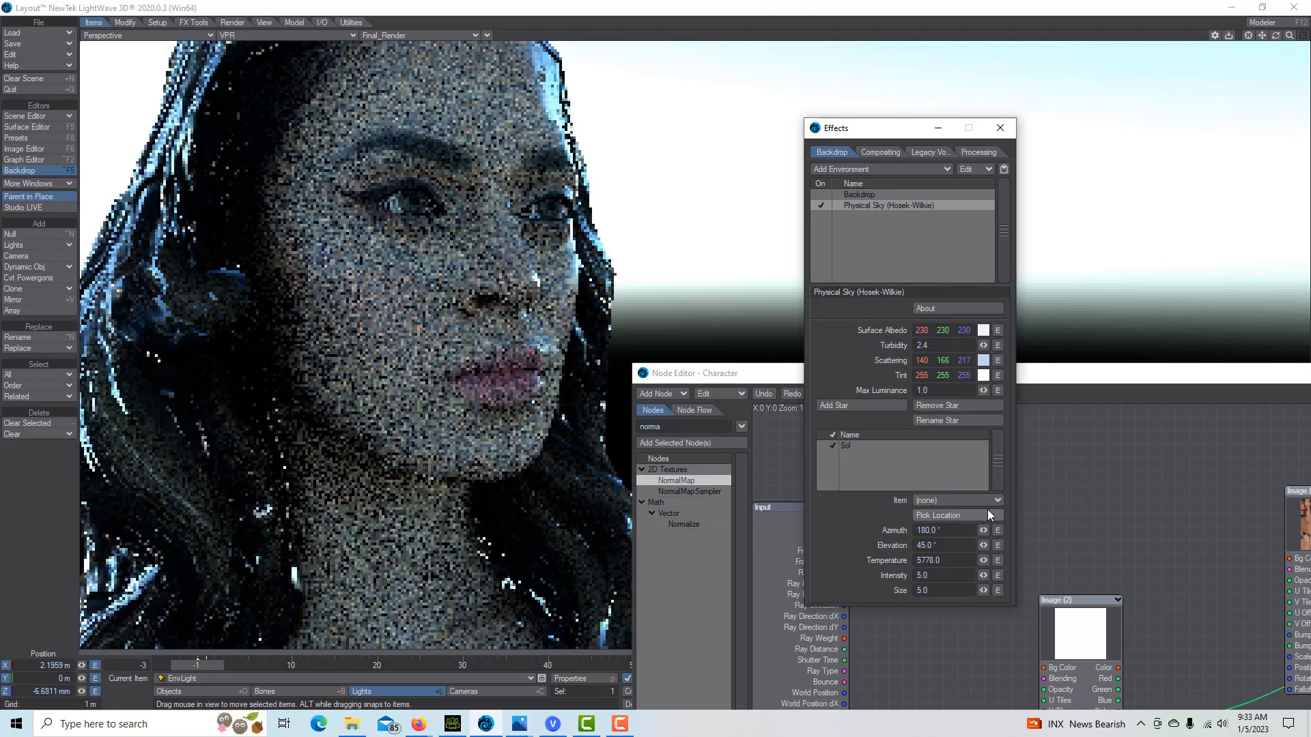
click(993, 499)
click(993, 511)
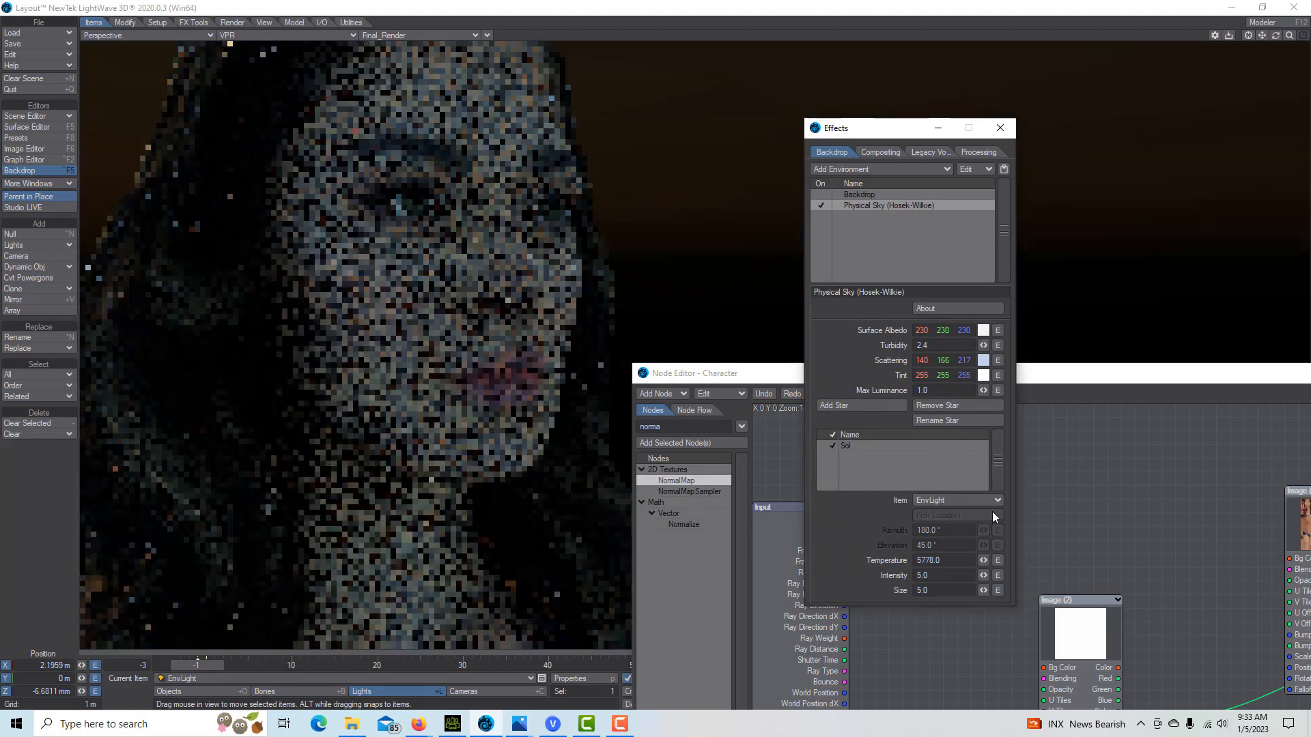
Step: Rotate the EnvLight to heading 69.10° and pitch 17.10°, and close the Effects window
key(y)
drag(81, 678, 193, 677)
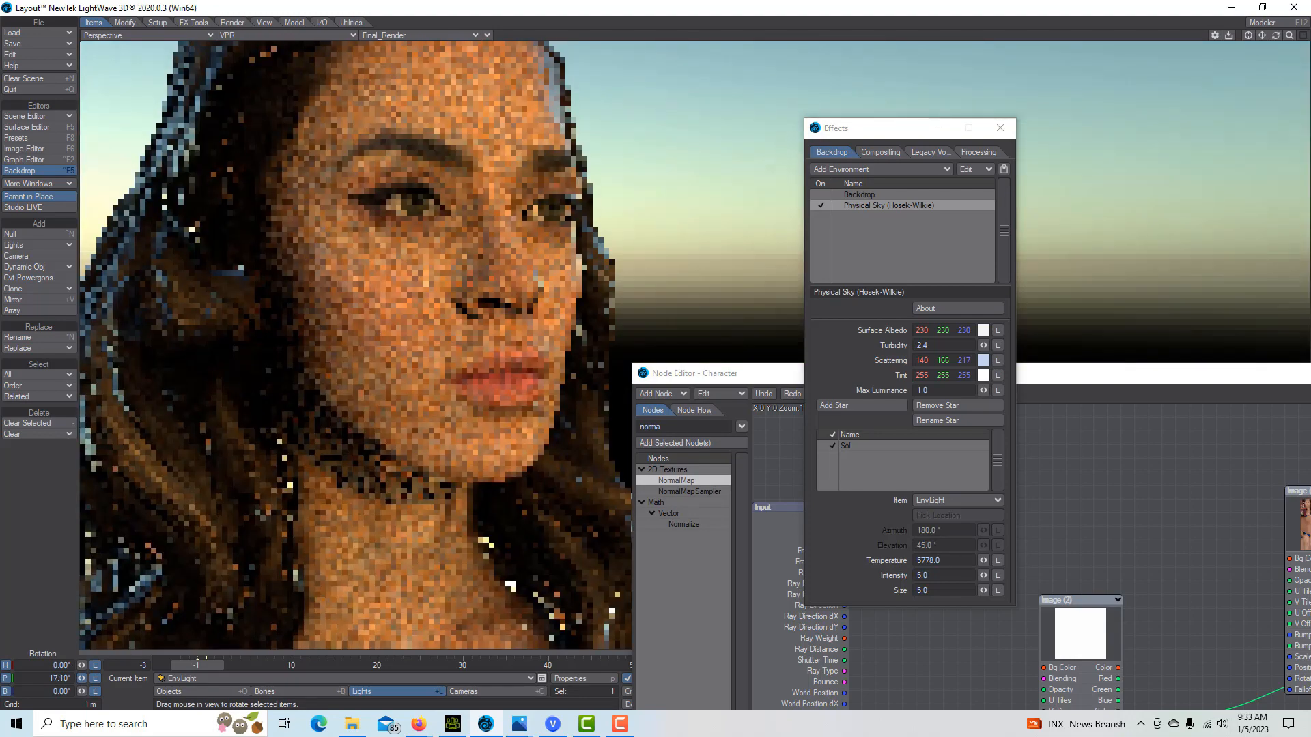
drag(81, 665, 783, 665)
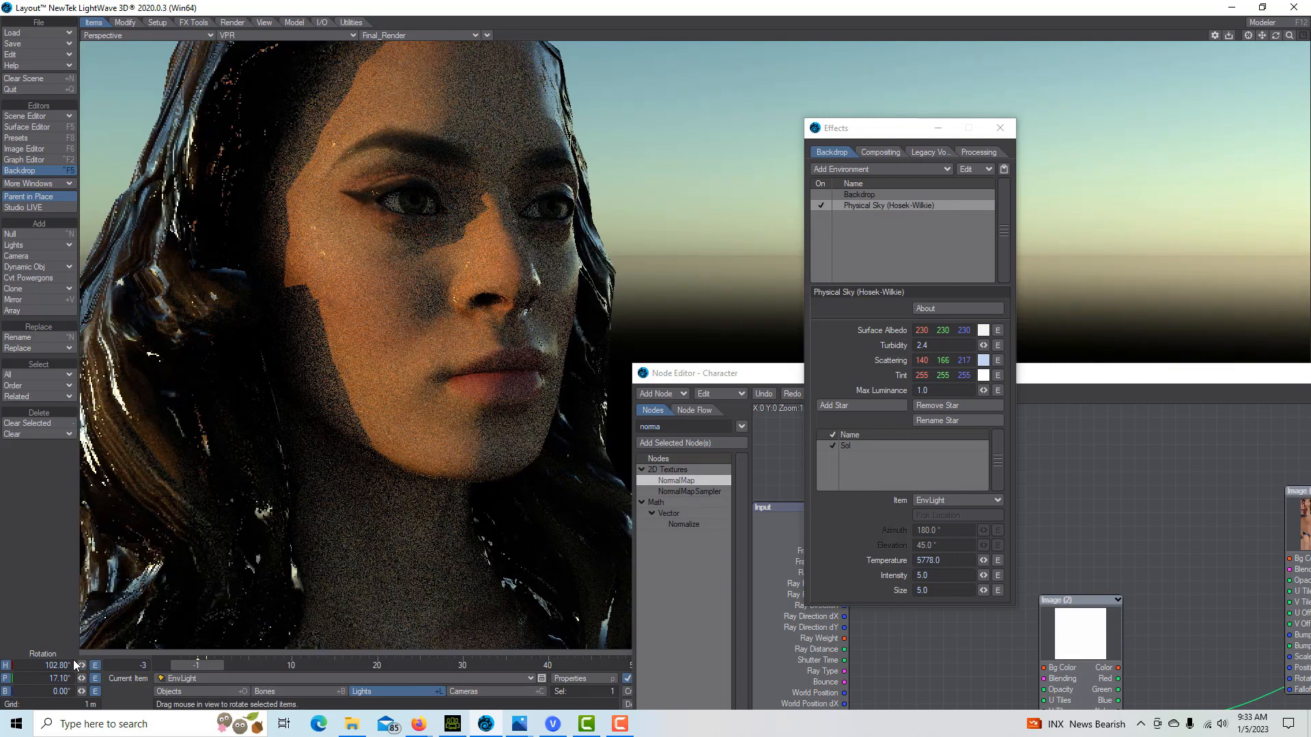
drag(81, 666, 147, 666)
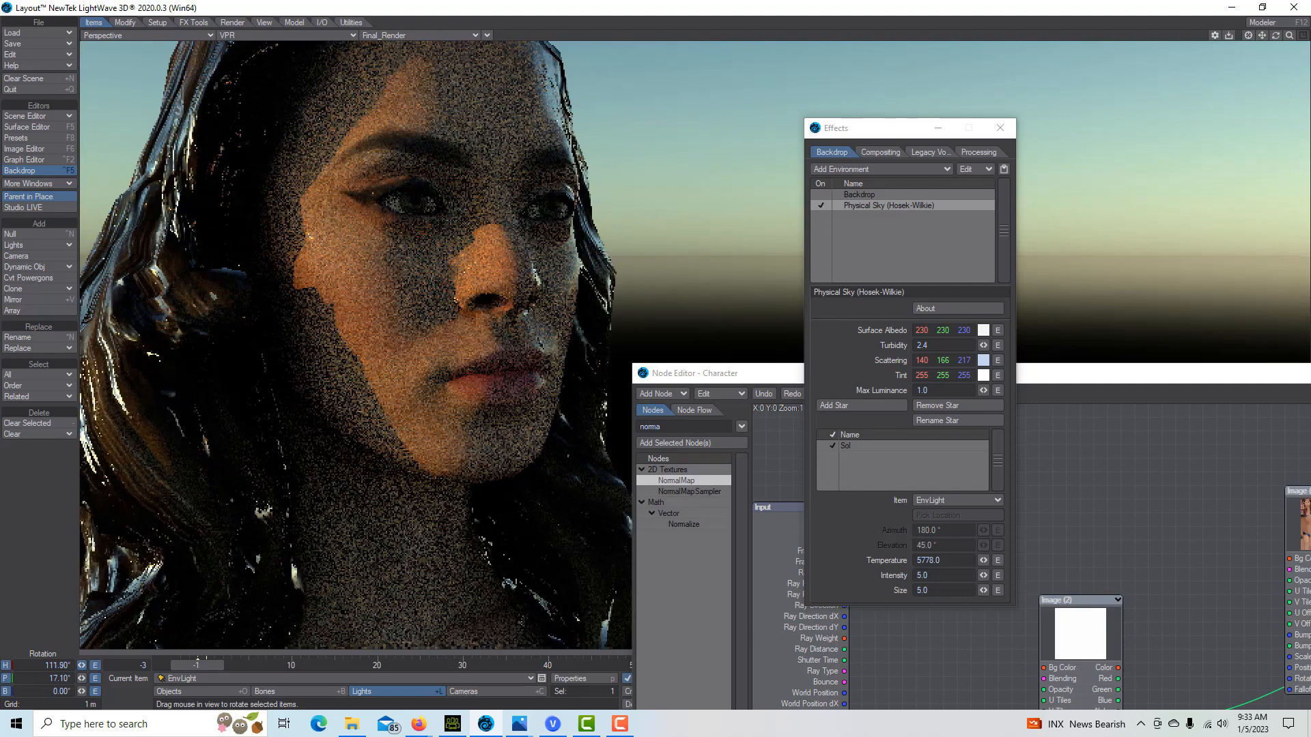
drag(81, 664, 52, 664)
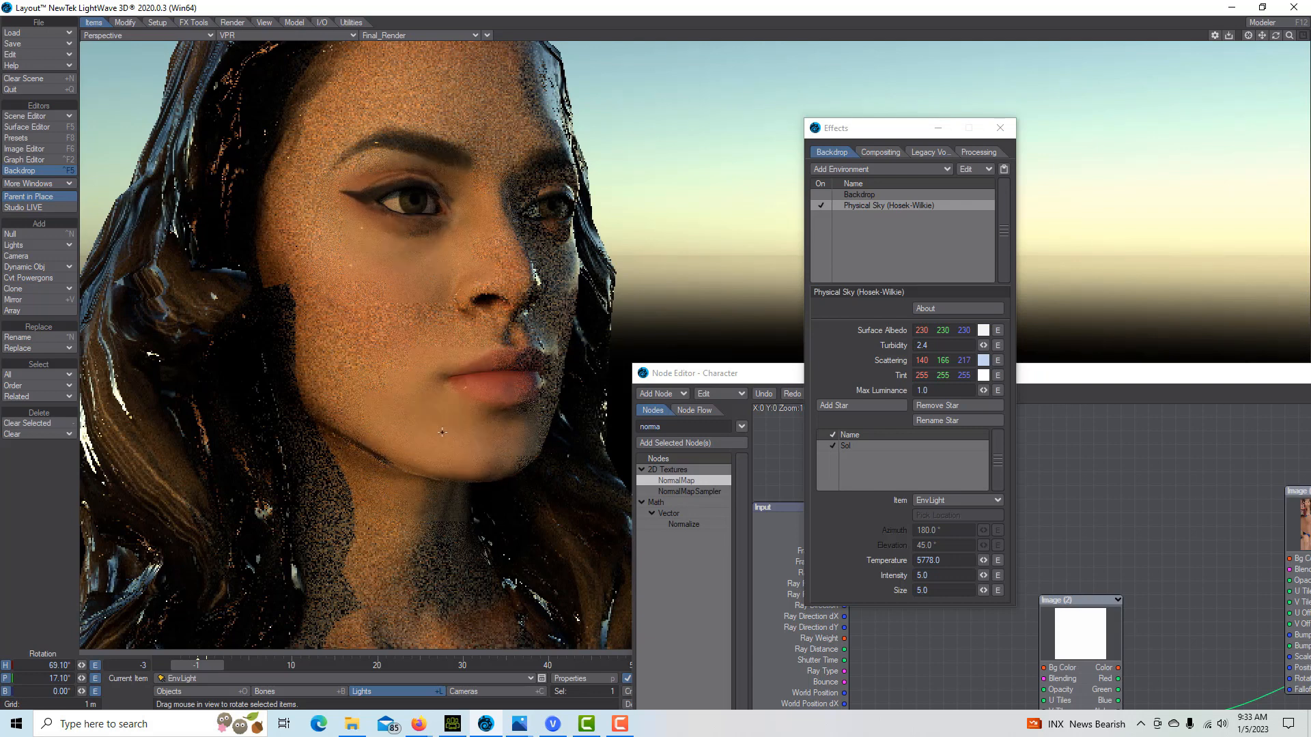
click(1000, 128)
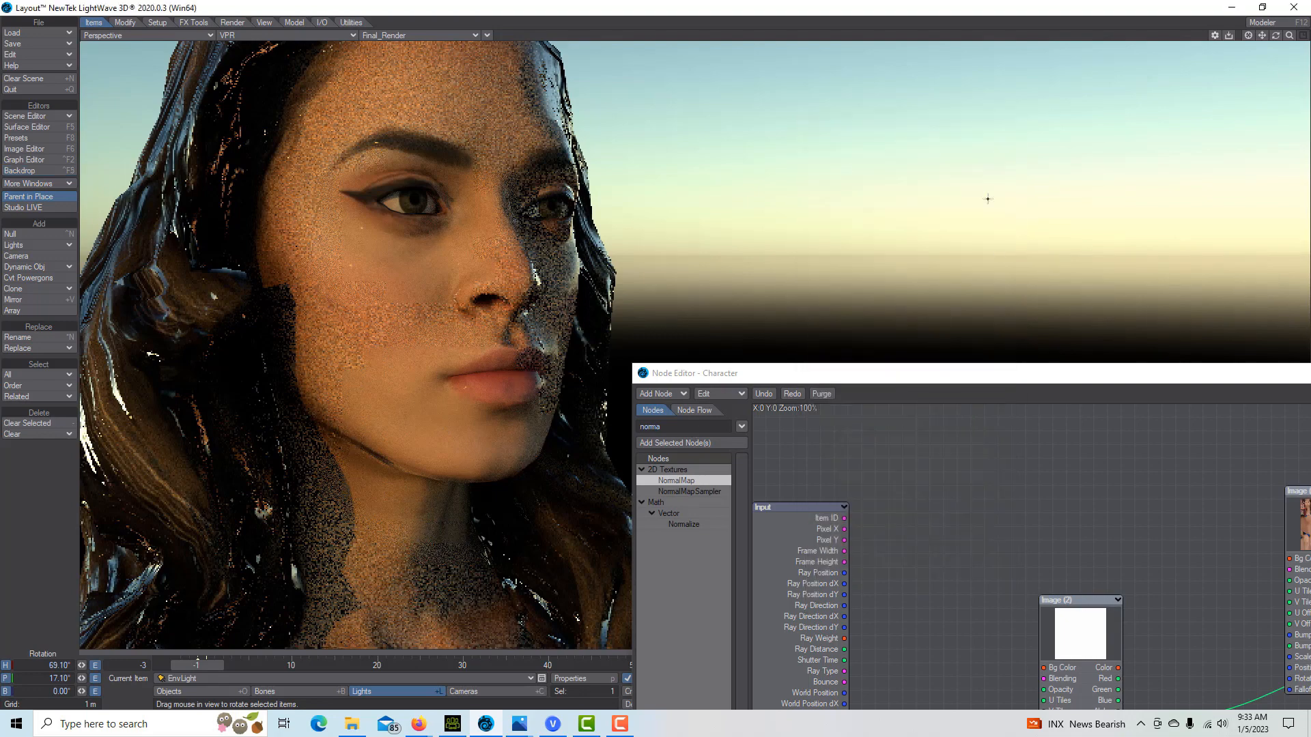
Step: Set the Image (2) node's mapping to UV Map using the Channel0 map
drag(930, 375, 469, 228)
drag(645, 219, 642, 225)
drag(960, 241, 955, 197)
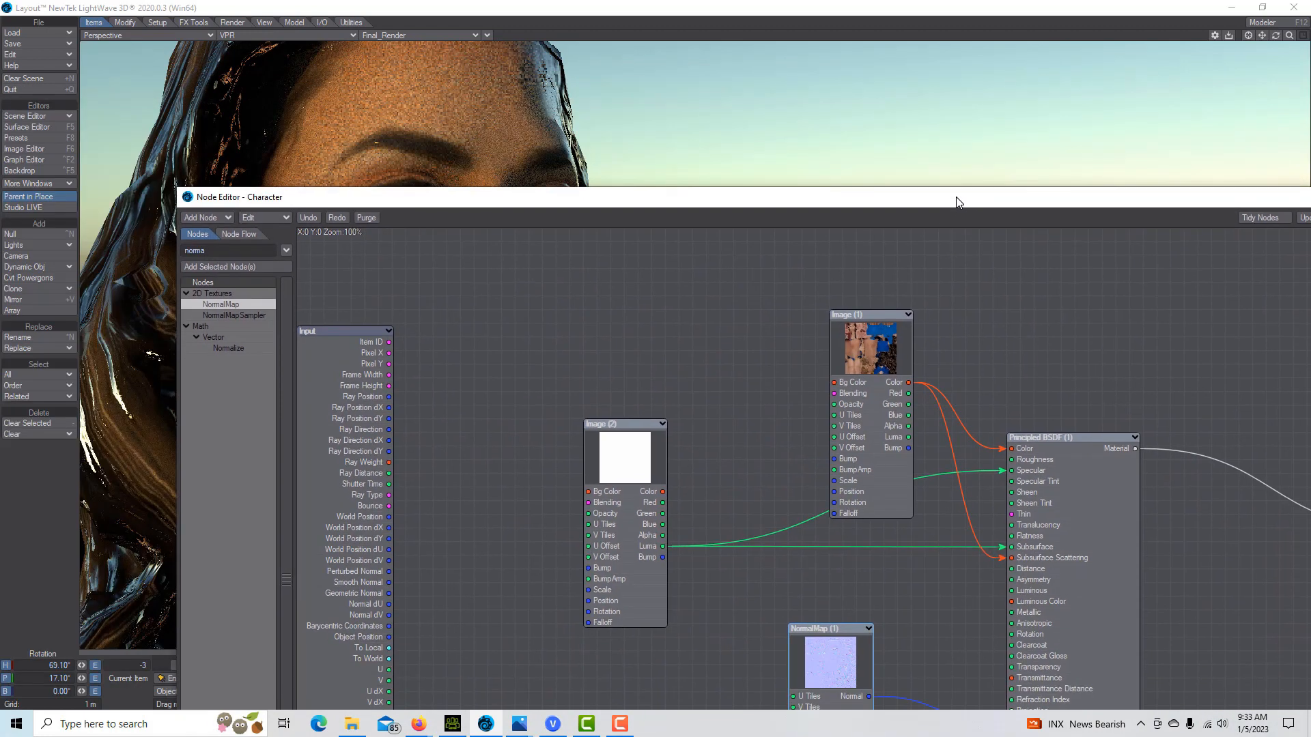
click(635, 461)
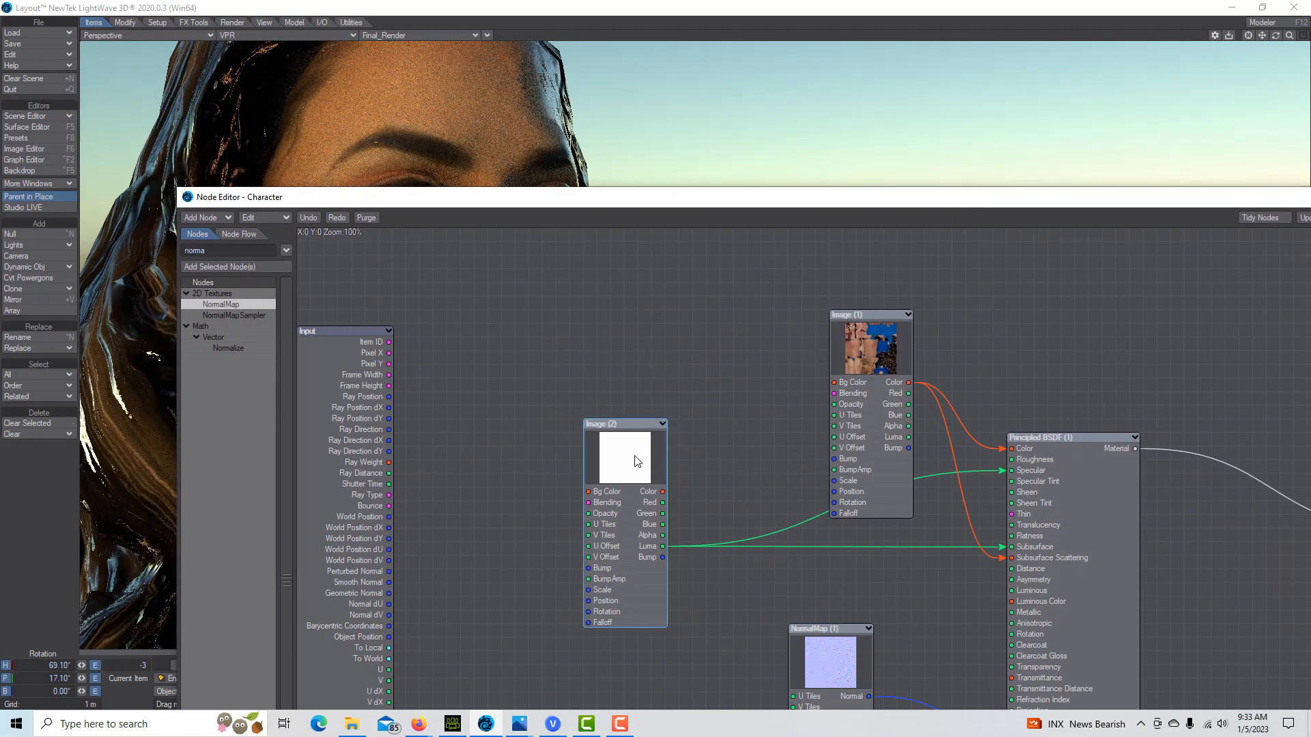
double_click(635, 461)
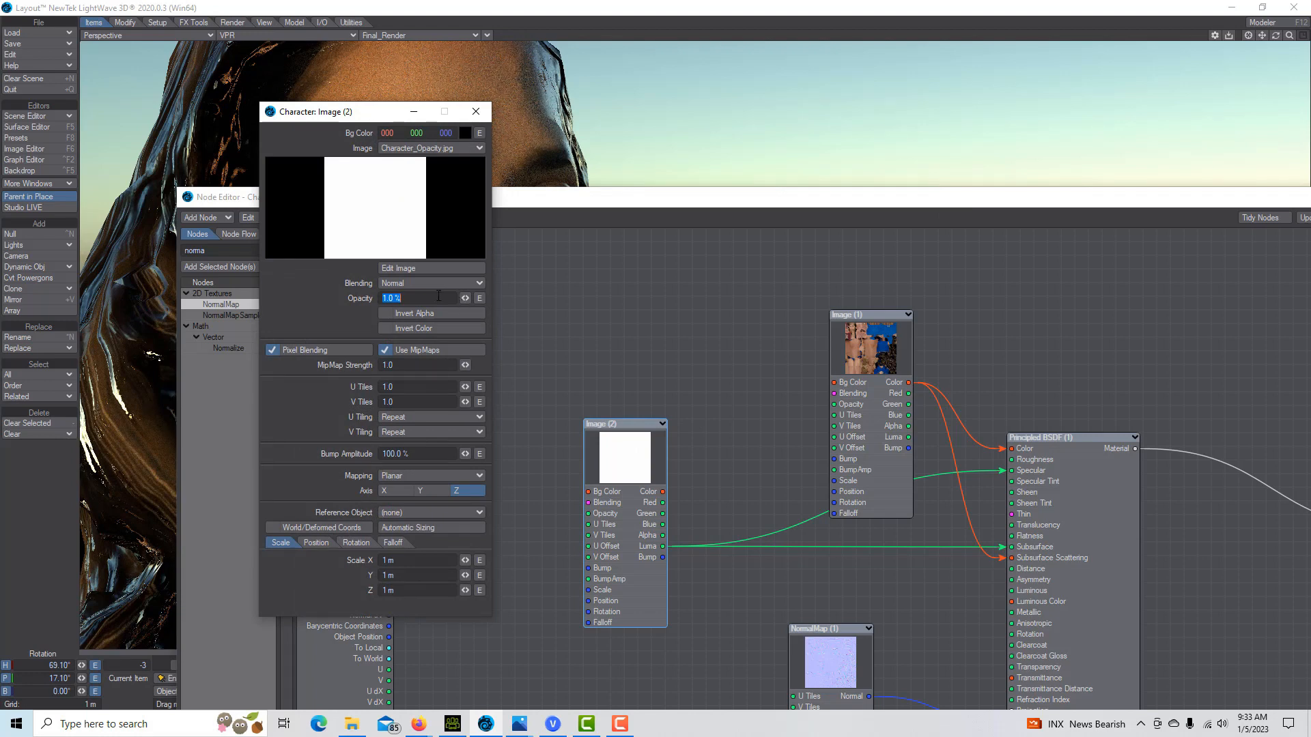
click(471, 476)
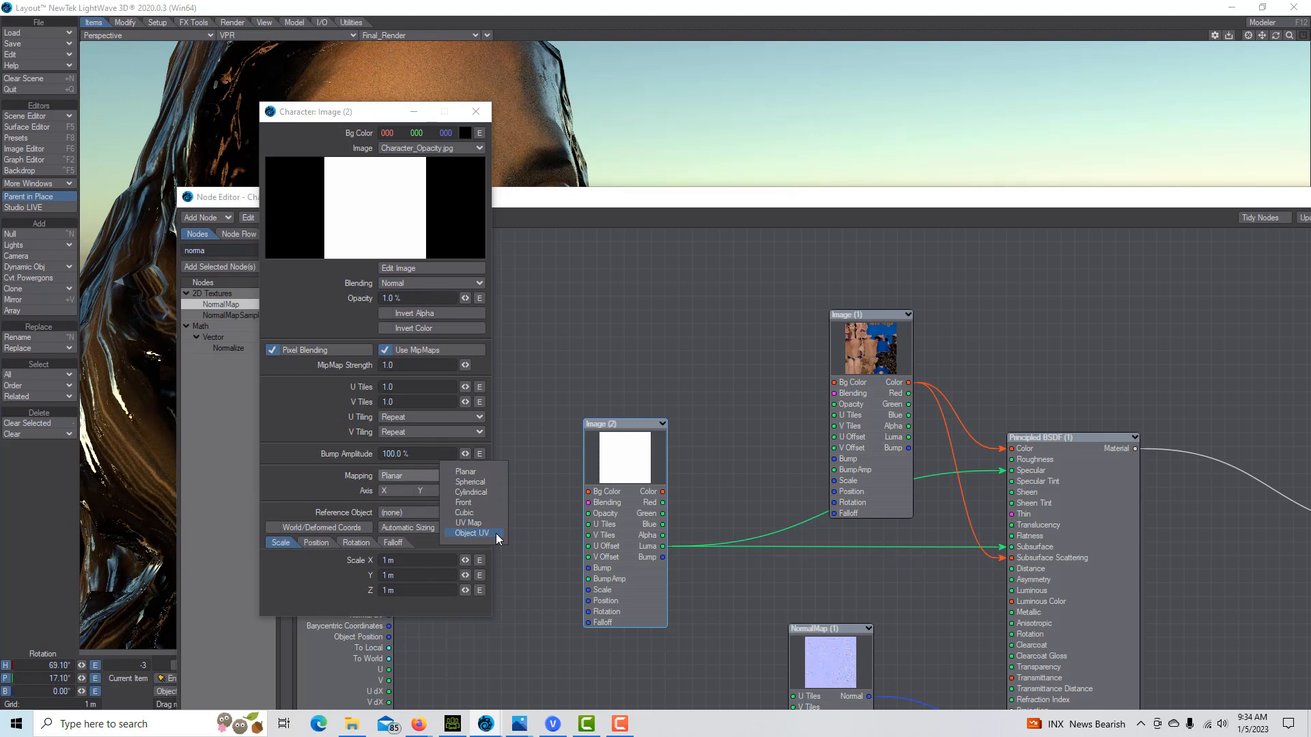
click(491, 523)
click(484, 493)
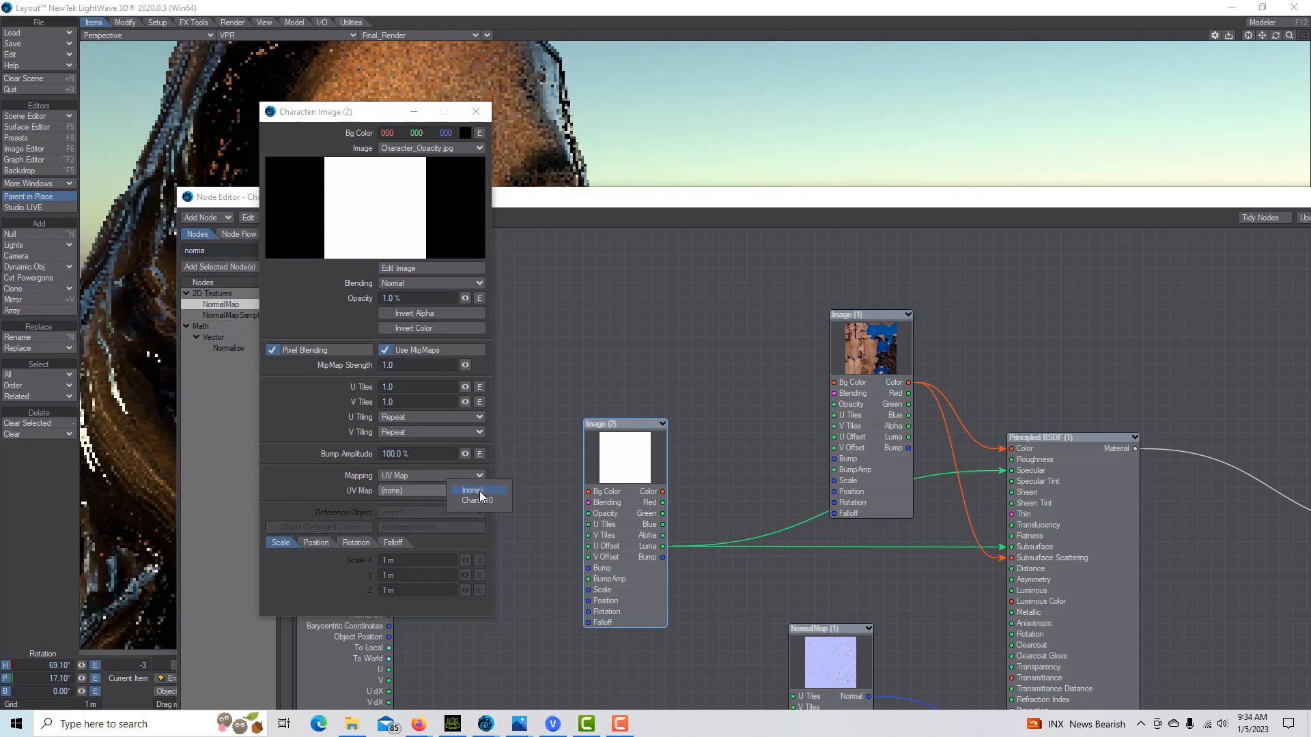
click(478, 500)
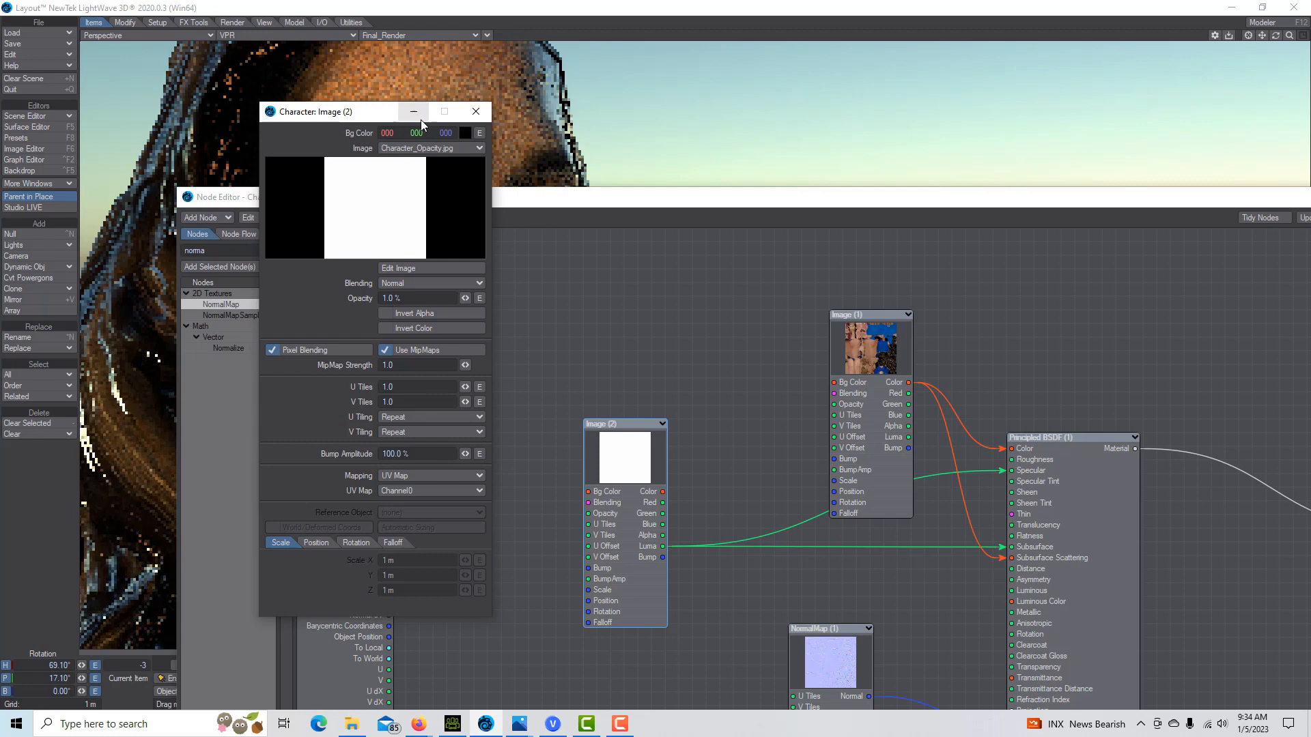
Step: Minimize the Image (2) settings and the Node Editor to uncover the render preview
click(413, 112)
drag(847, 203, 870, 511)
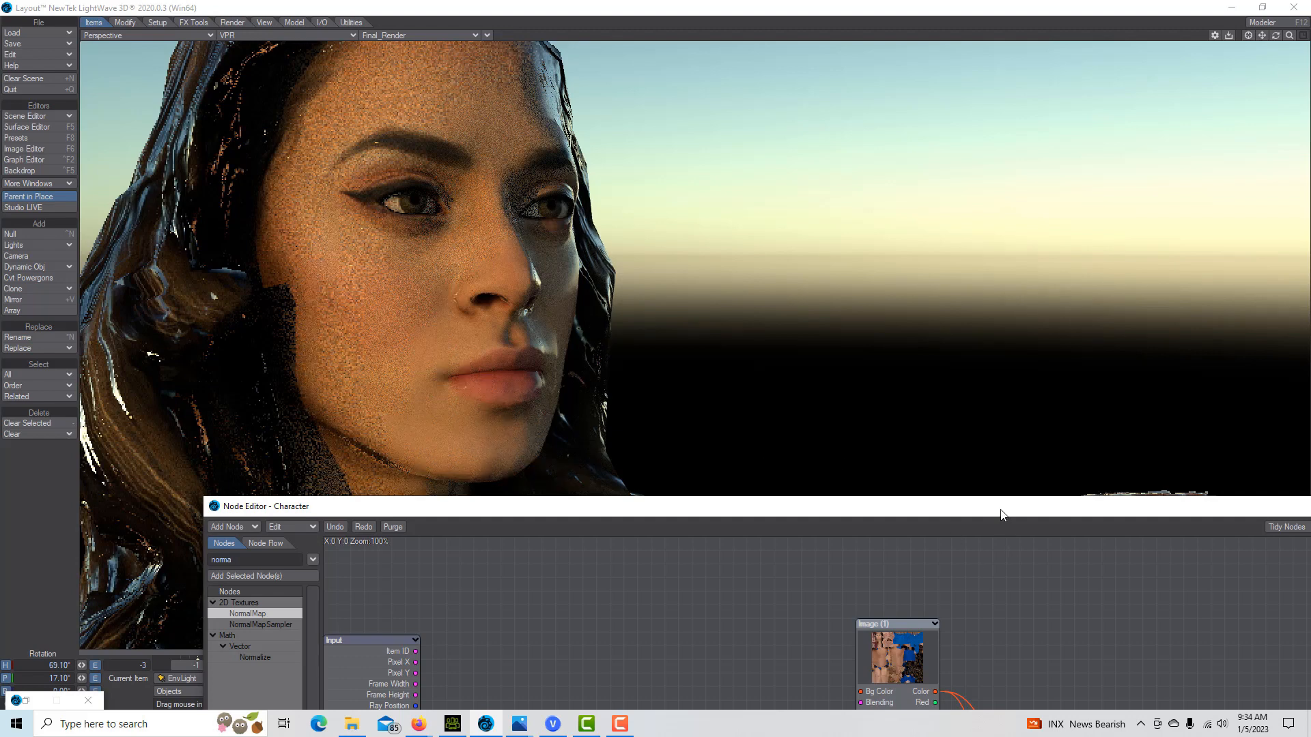
drag(996, 507, 765, 280)
click(1187, 280)
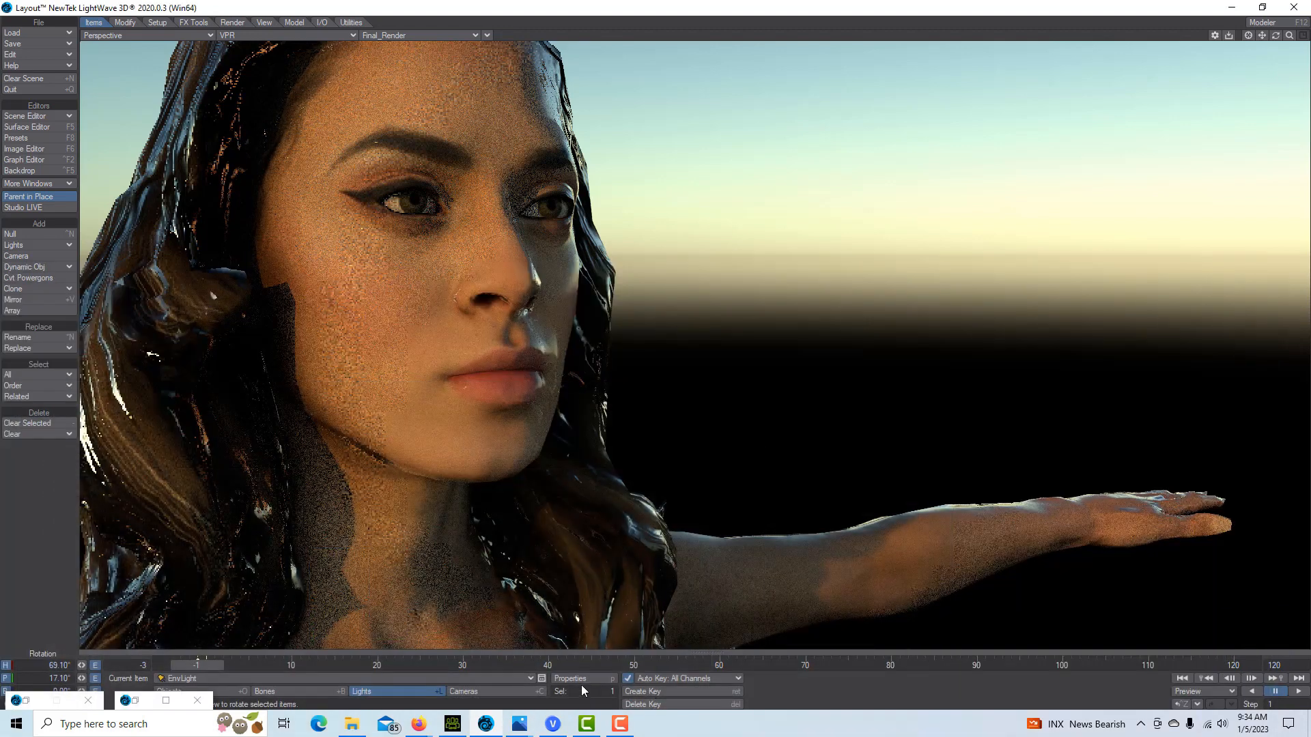
Step: Set the blue object's display and render SubPatch levels to 20 and minimize its Object Properties
click(172, 692)
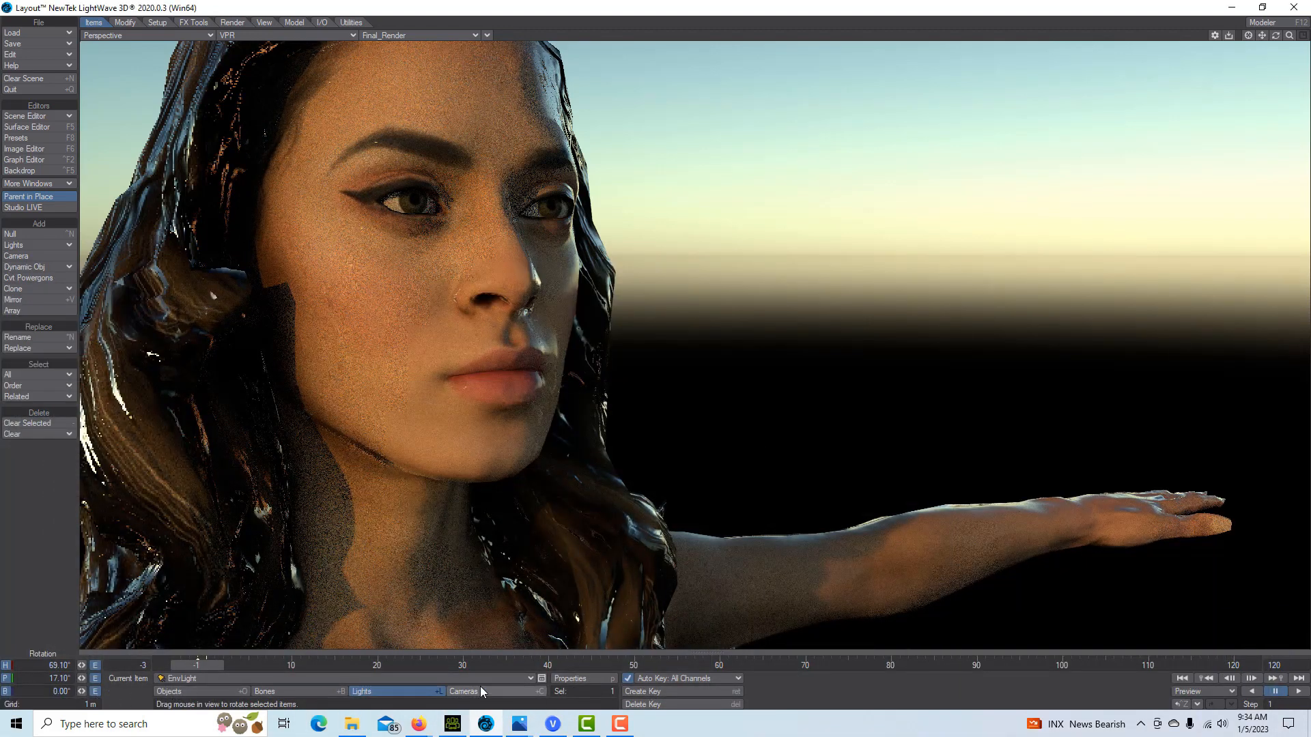
click(585, 678)
click(251, 405)
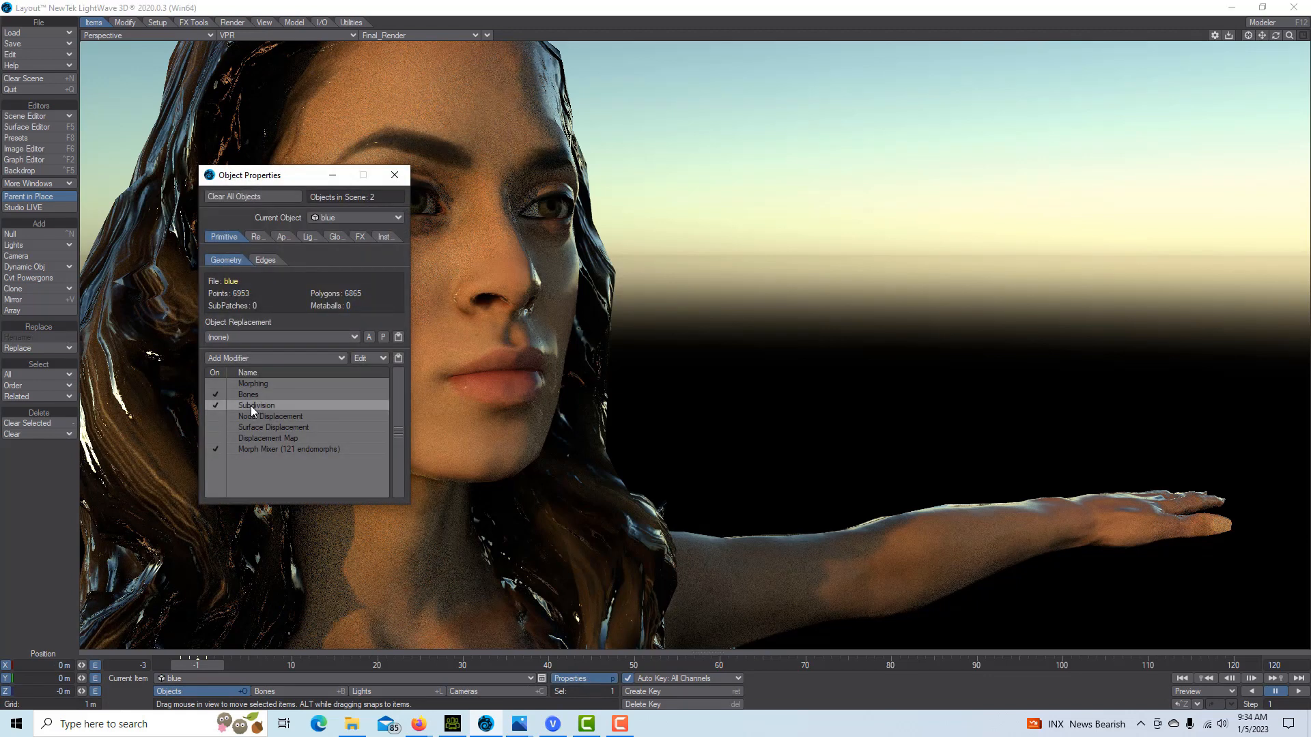
click(342, 523)
text(20)
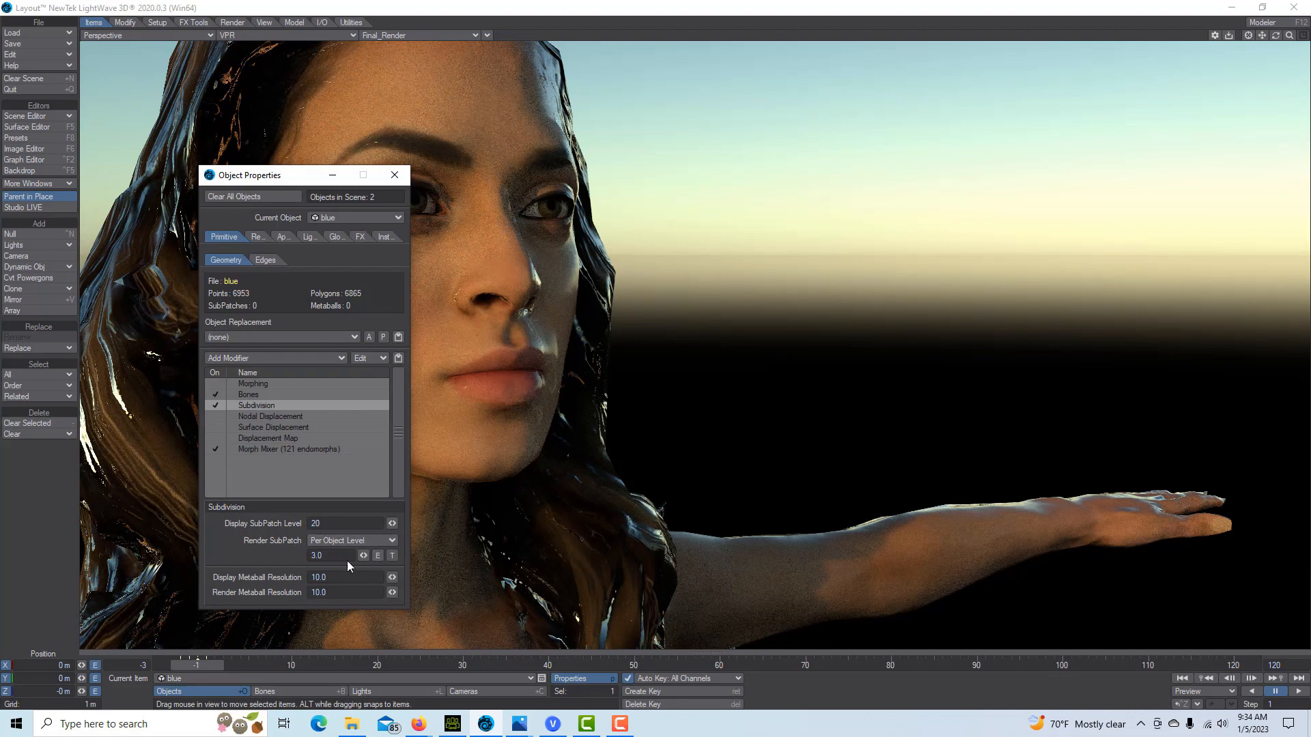
click(342, 555)
text(20)
key(Tab)
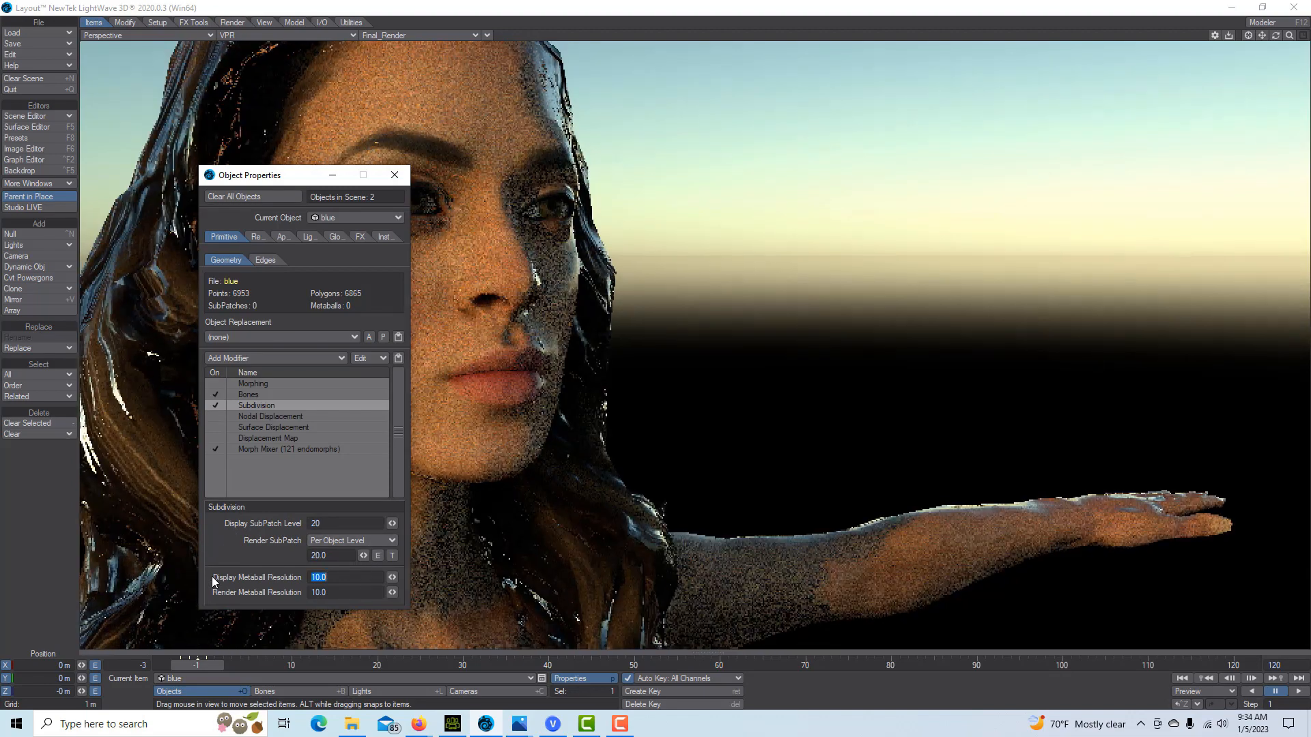
click(332, 175)
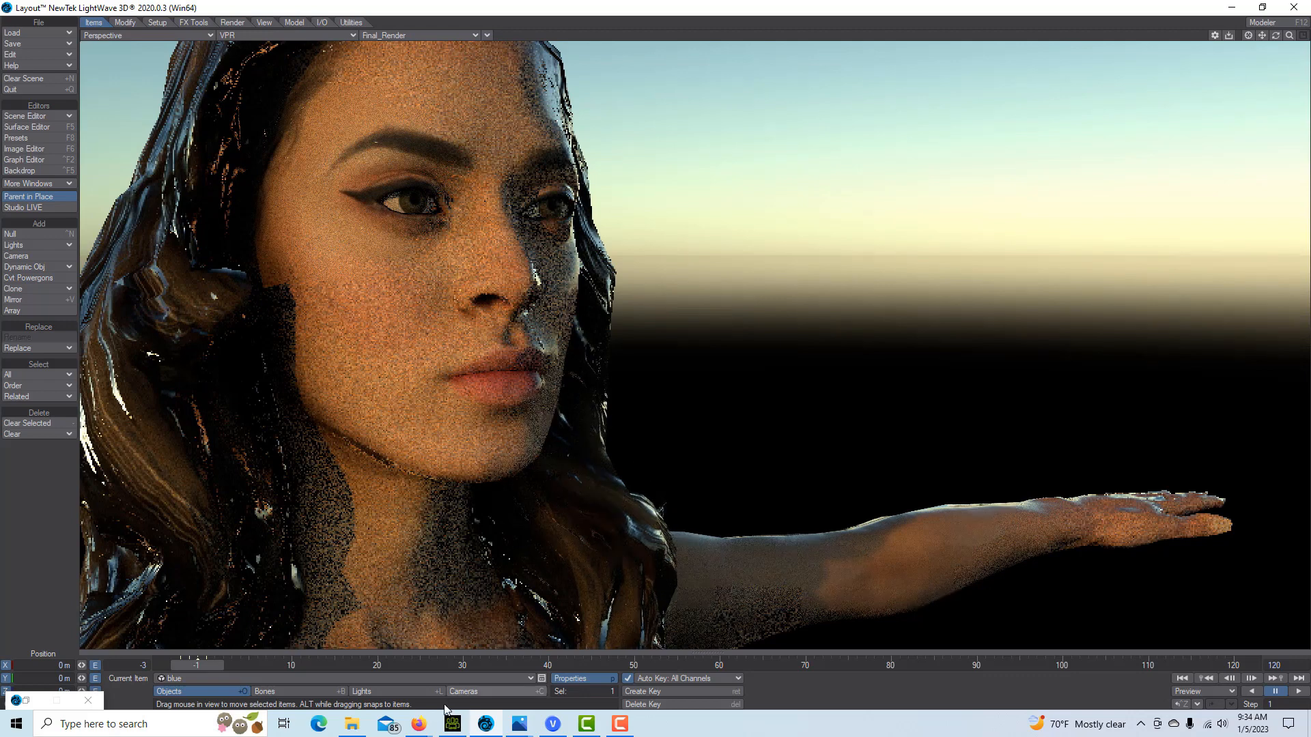
Step: Reopen the Image (2) node's settings and minimize the Node Editor and Surface Editor behind them
click(31, 127)
click(527, 69)
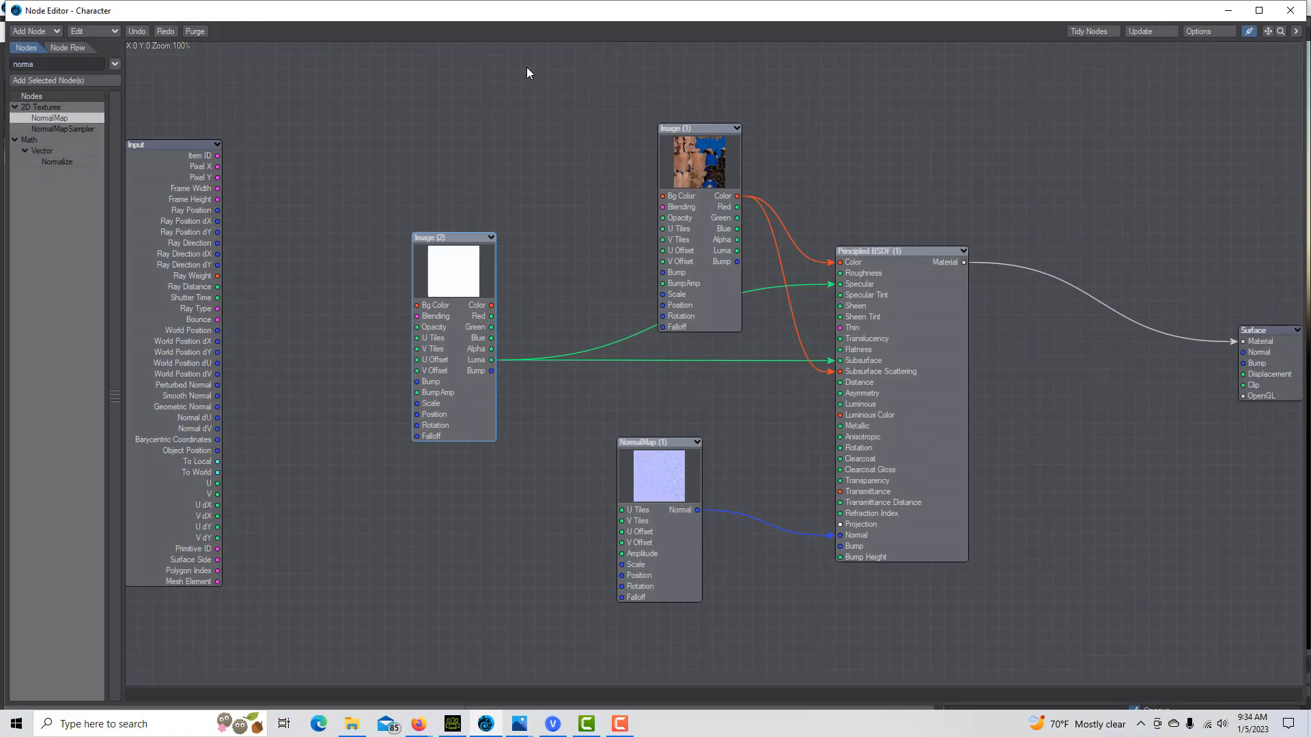
double_click(440, 280)
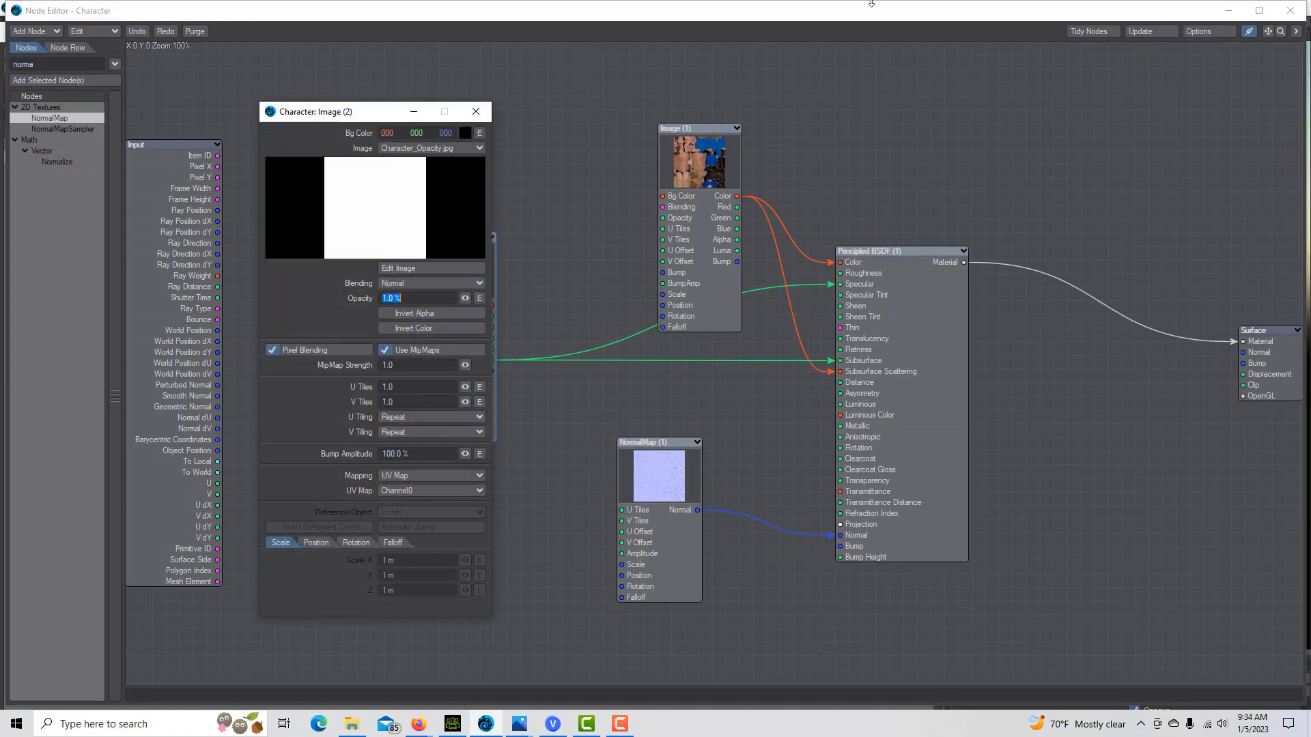
click(1235, 12)
click(1221, 31)
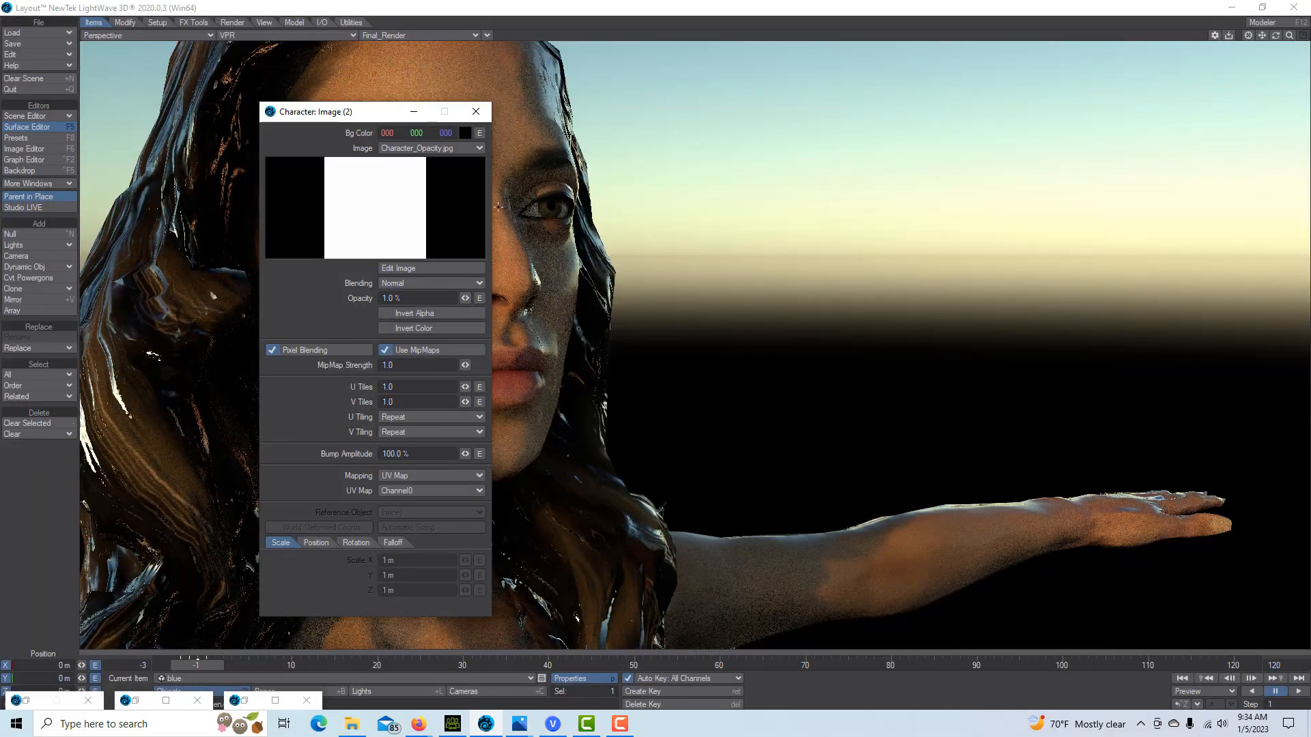
Step: Set the Image (2) opacity to 2% and move its settings window clear of the character's face
drag(410, 298, 283, 299)
text(2)
key(Tab)
drag(402, 113, 864, 152)
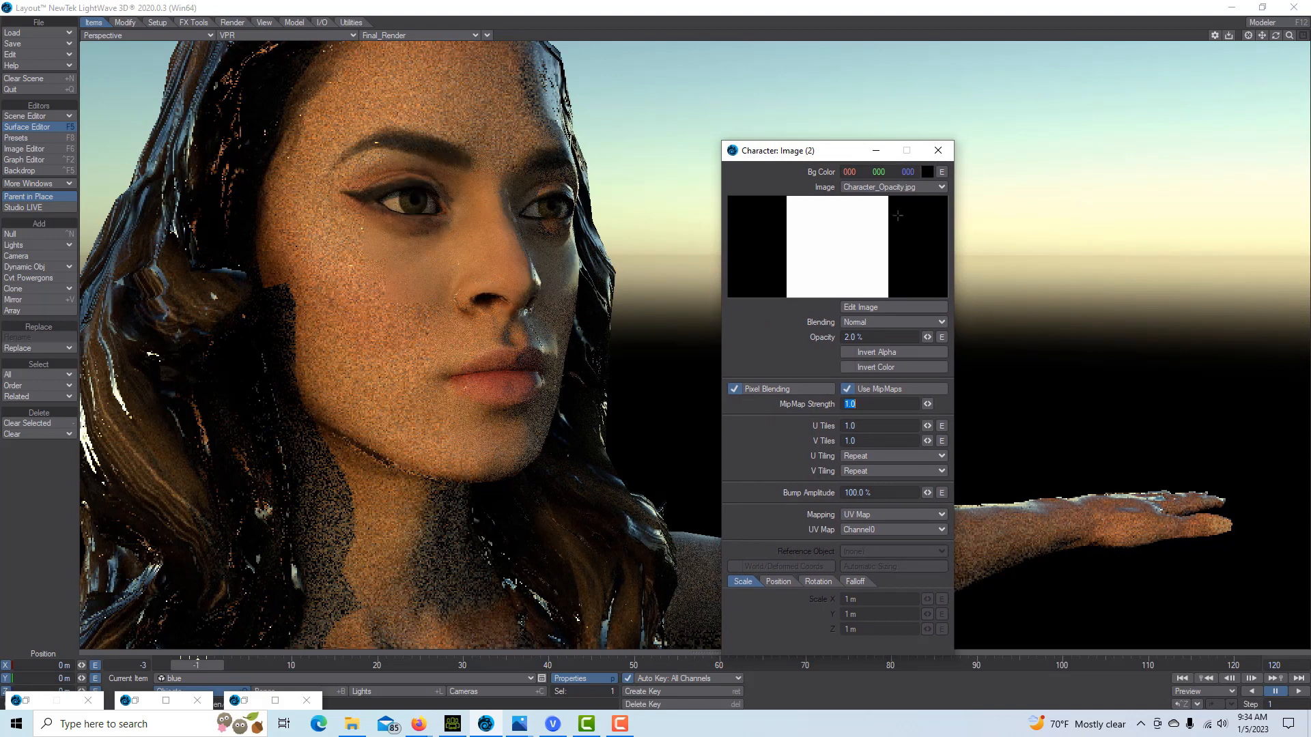
Step: Set the Image (2) opacity to 3% and close its settings and one minimized editor window
drag(877, 337, 724, 342)
text(3)
key(Tab)
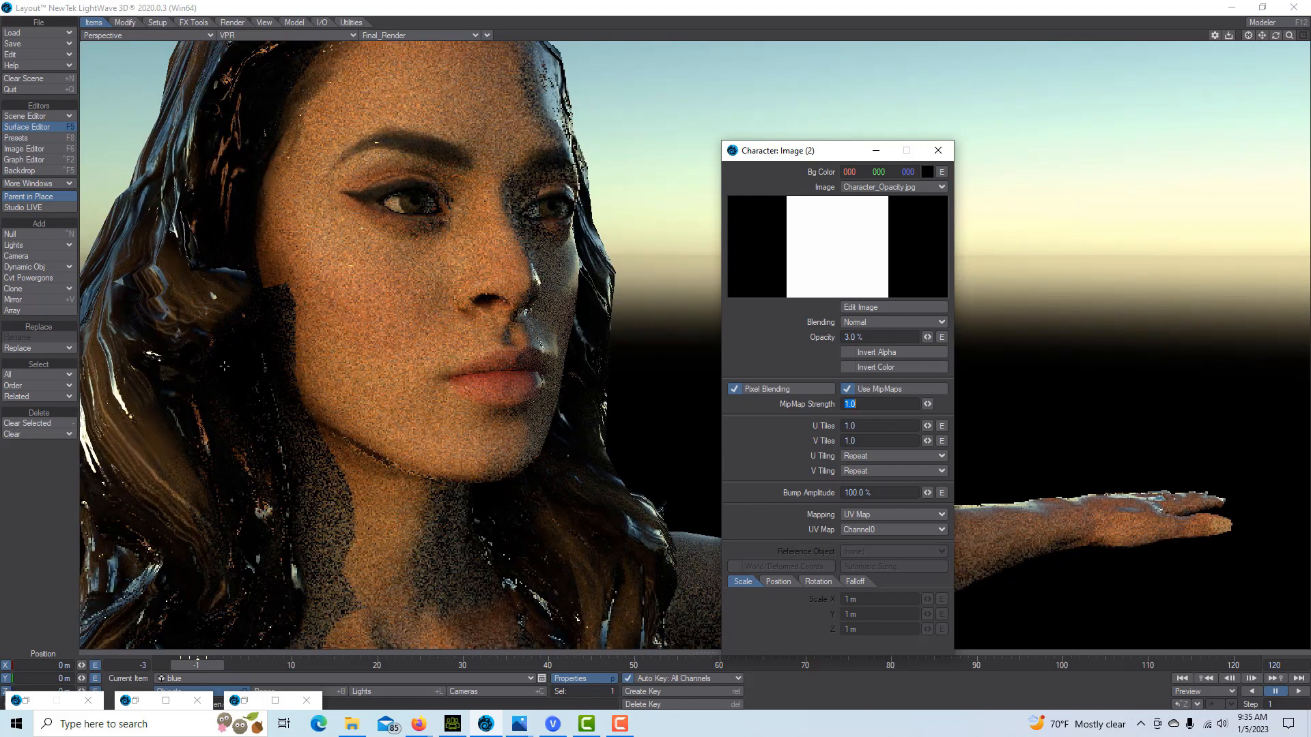
drag(1276, 40, 1271, 39)
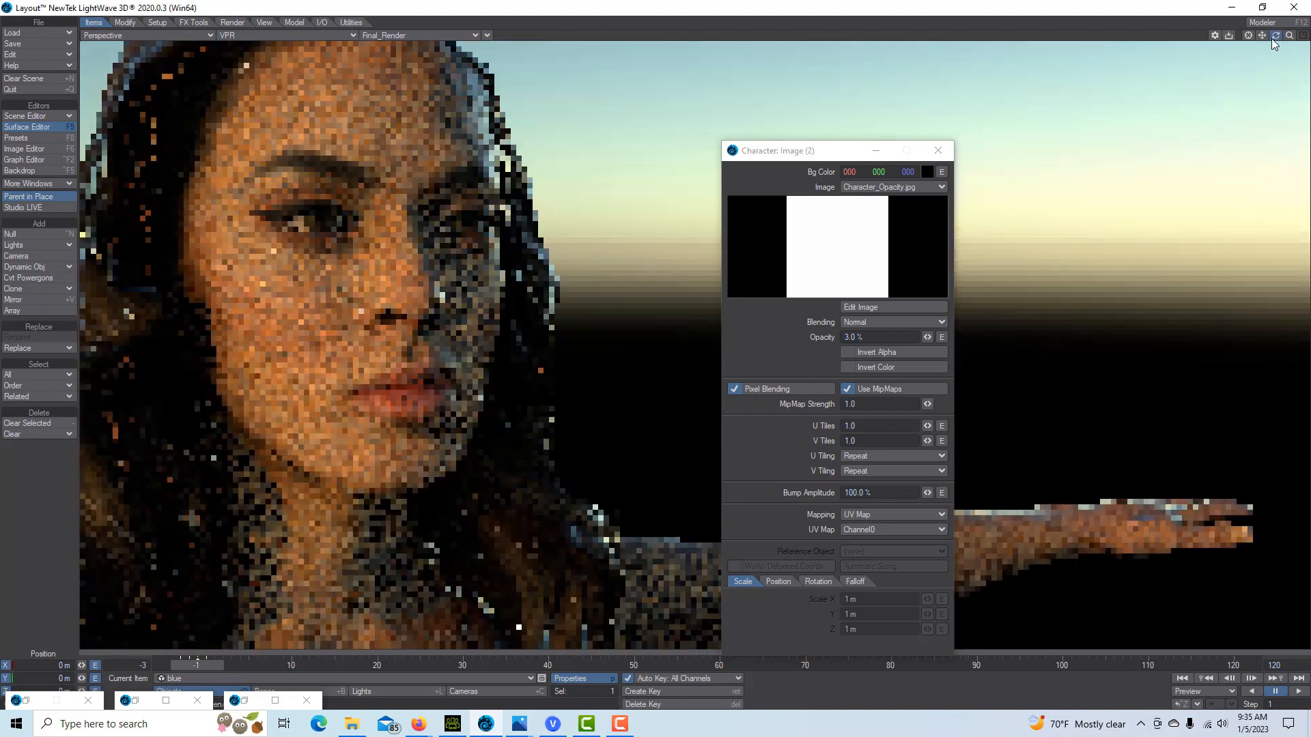
click(938, 150)
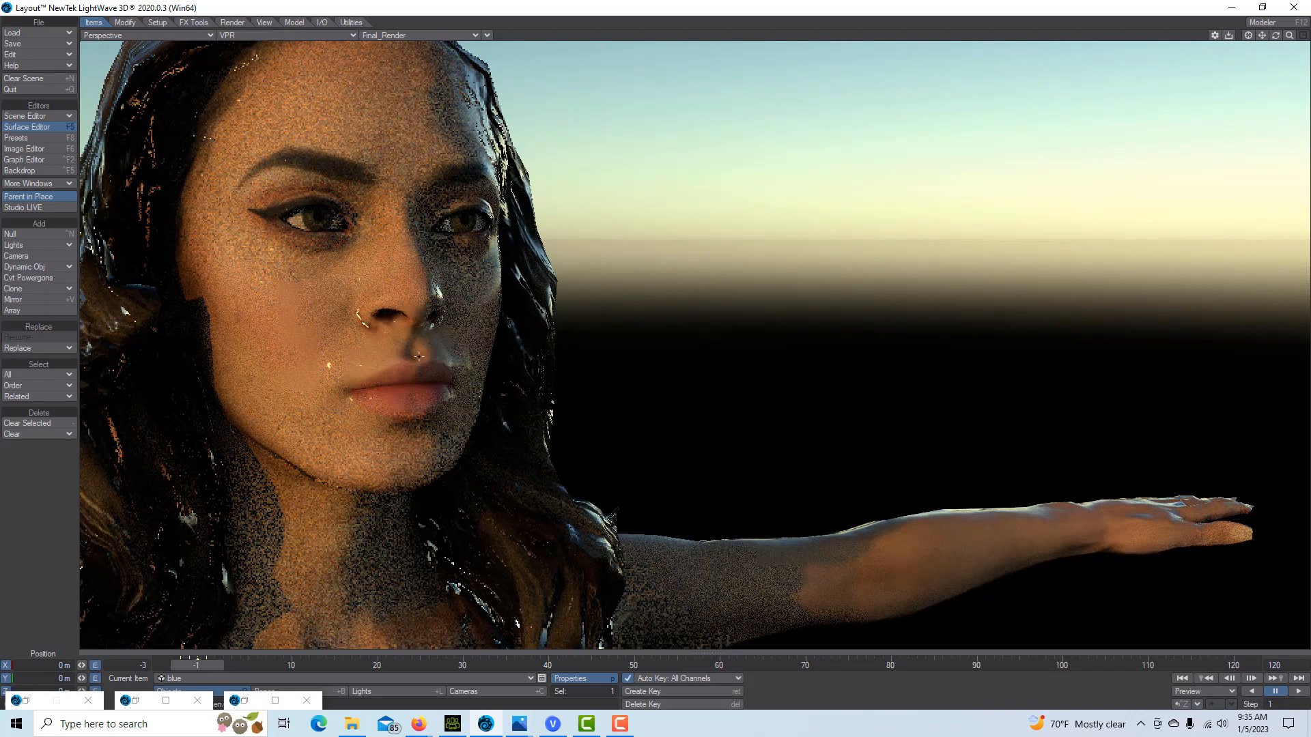
click(306, 701)
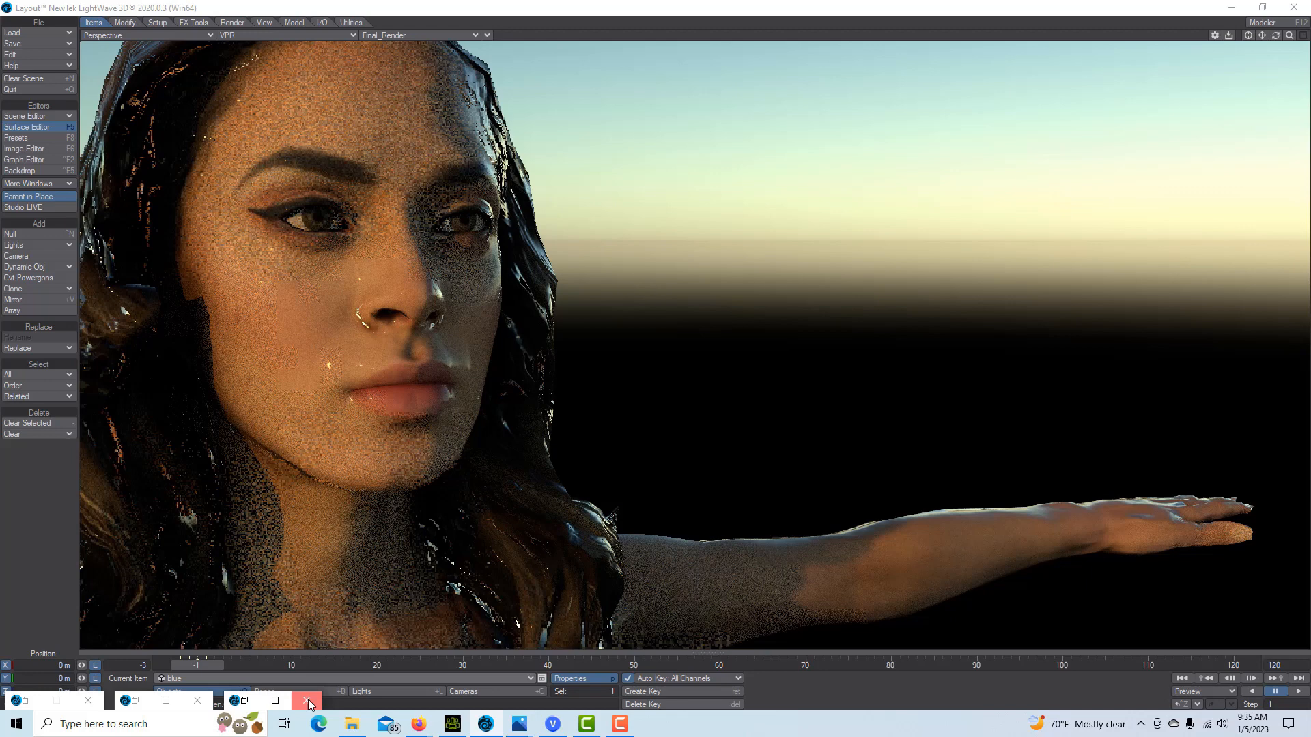
Step: Close the remaining minimized editor windows and reopen the Character surface's node graph
click(197, 700)
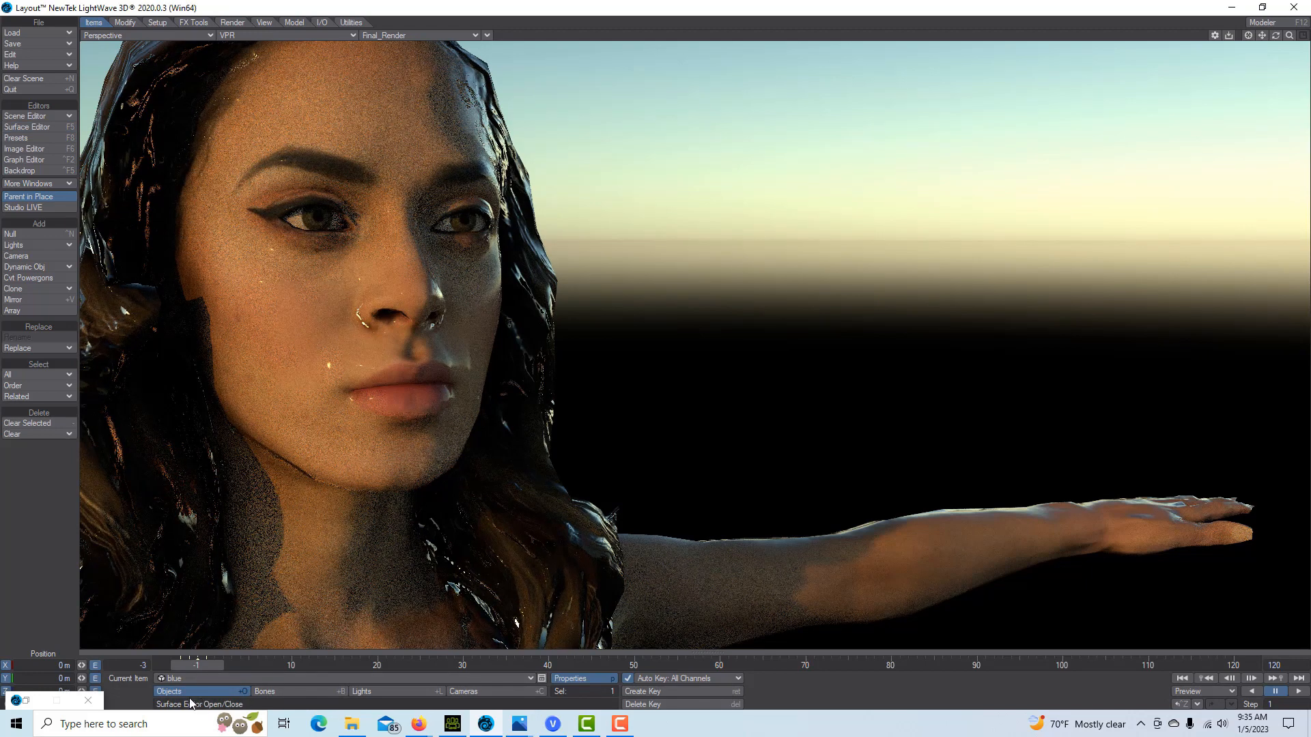
click(88, 700)
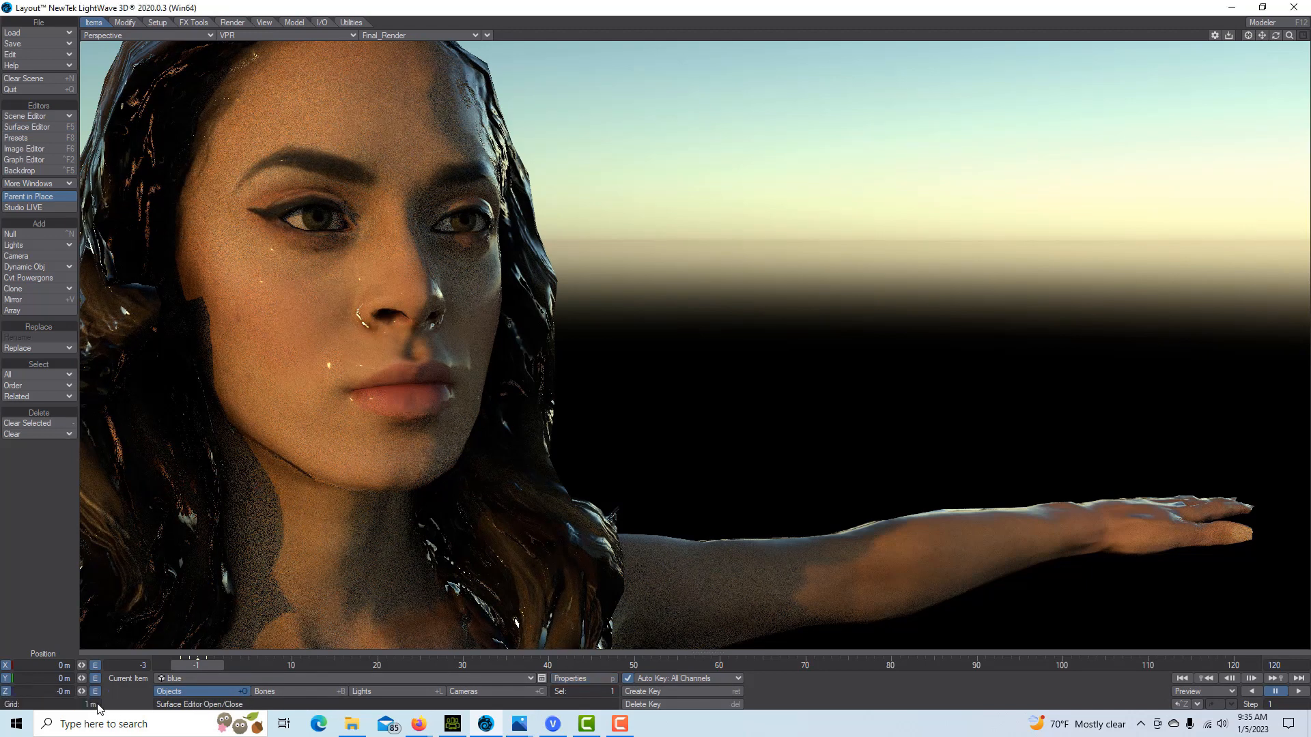
click(31, 127)
click(540, 69)
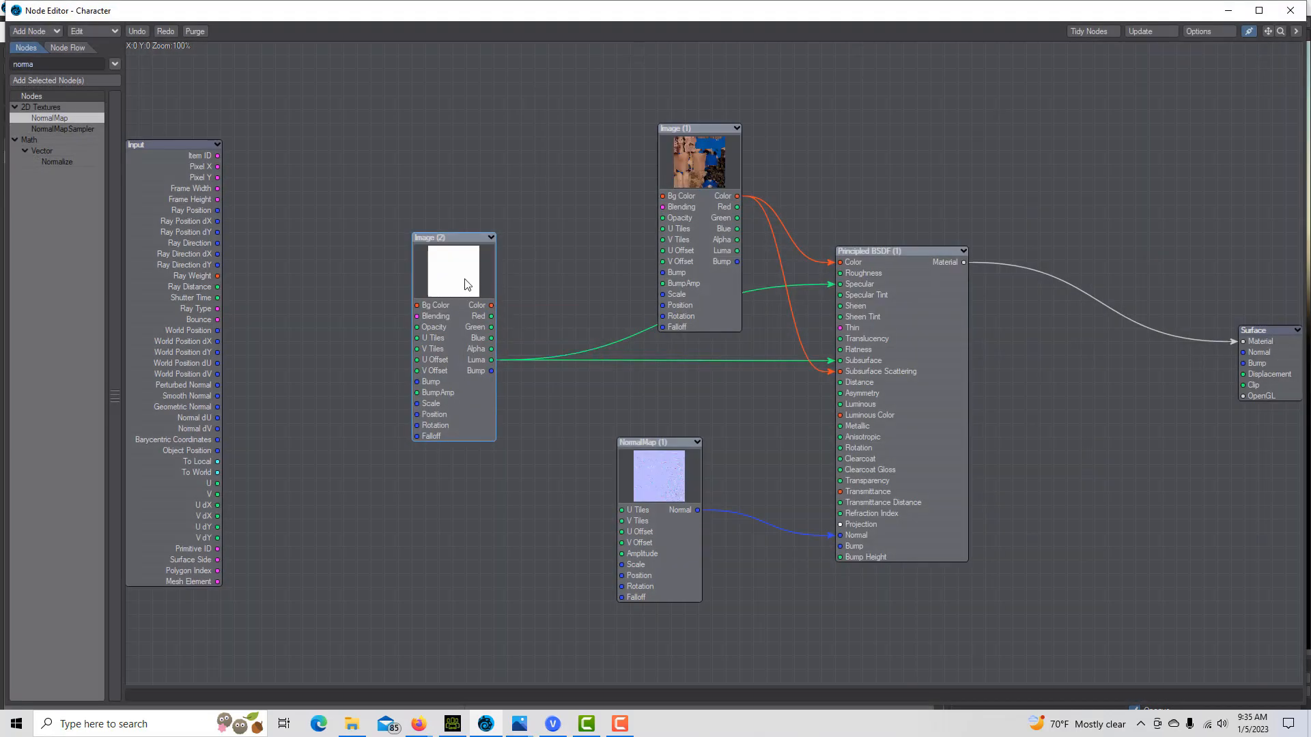
Step: Set the Image (2) node's opacity to 1%, and reduce it further to 0.5%
double_click(467, 282)
text(1)
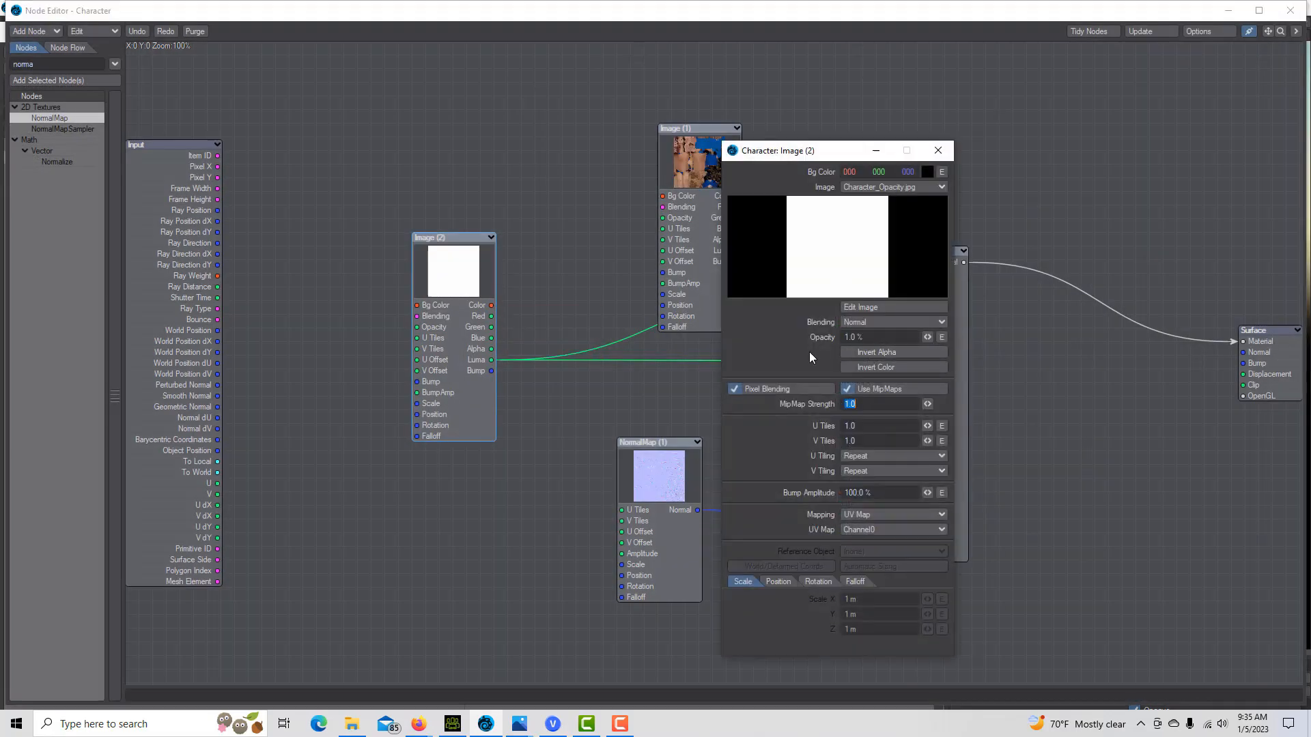
key(Return)
text(0.5)
key(Return)
Step: Minimize the Node Editor and Surface Editor to reveal the render, and close both minimized windows
click(1227, 10)
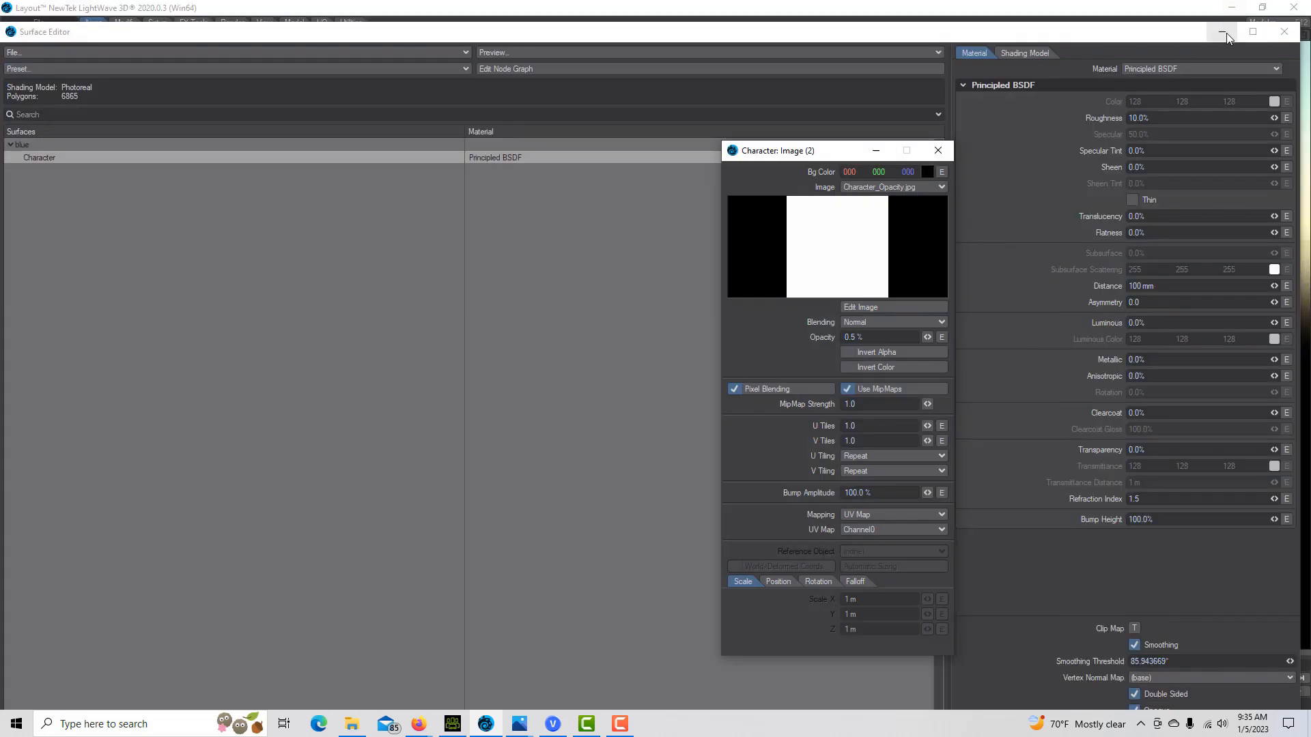
click(1222, 32)
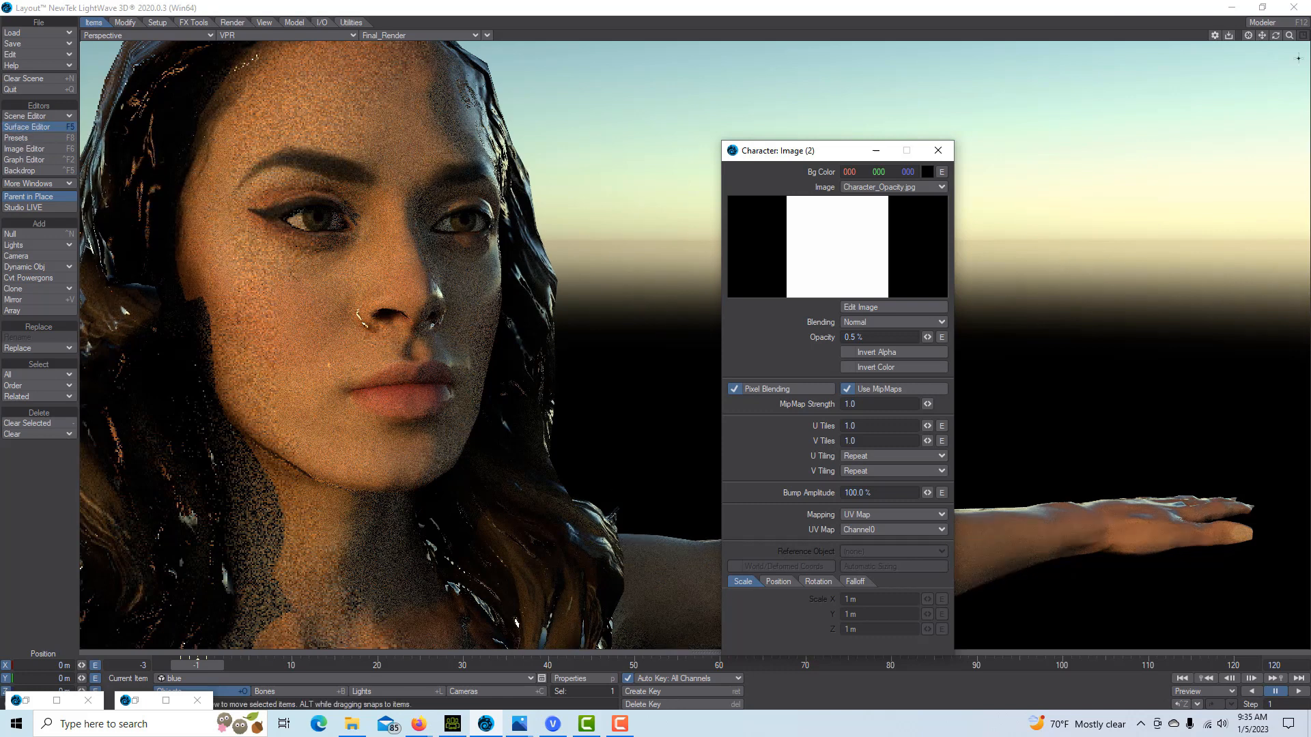
click(197, 700)
click(88, 701)
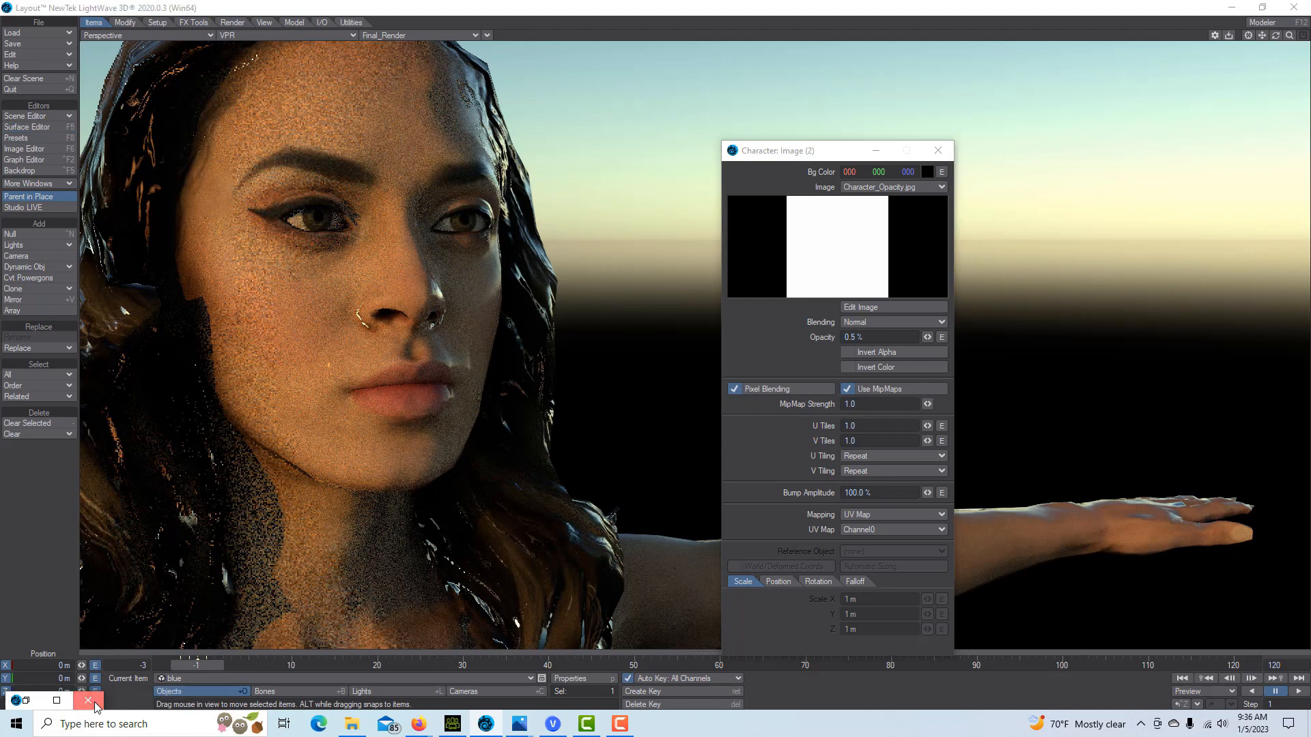
Step: Rotate the Skeleton_RL_BoneRoot object to a heading of -11.80°
click(369, 691)
drag(81, 665, 57, 677)
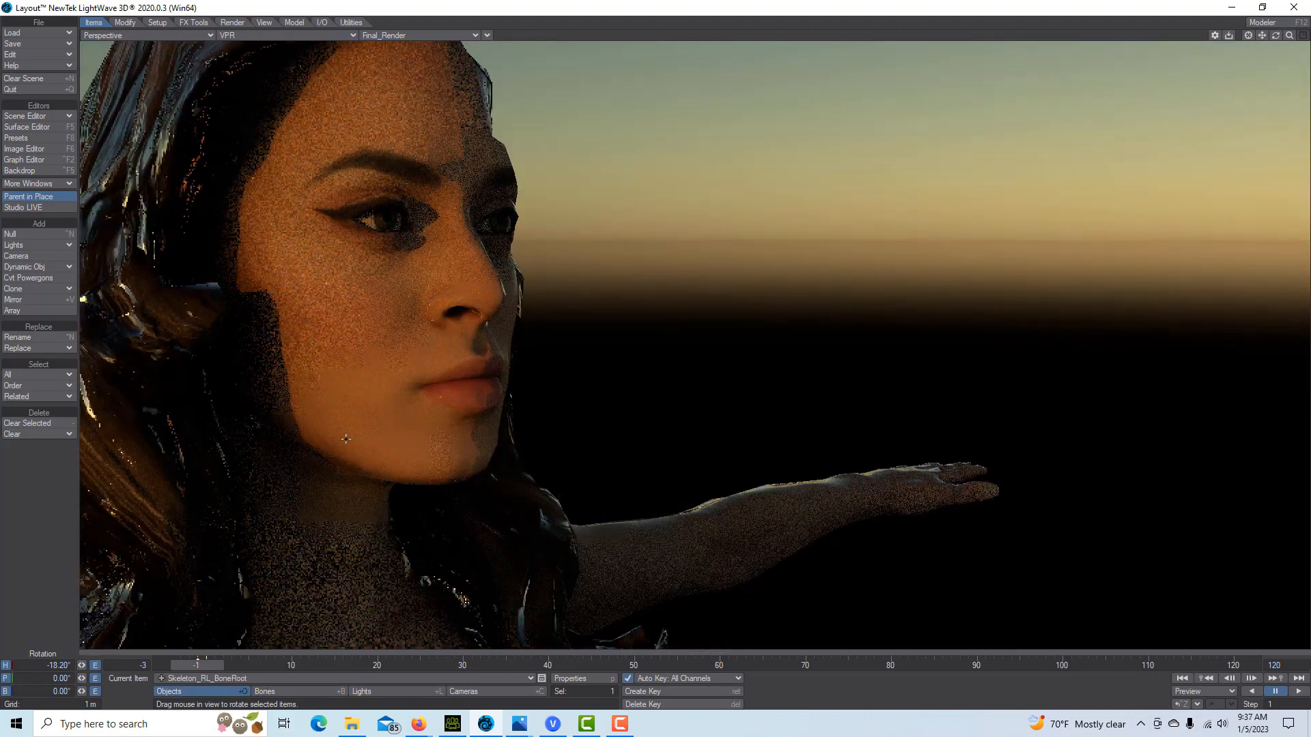
drag(86, 664, 86, 663)
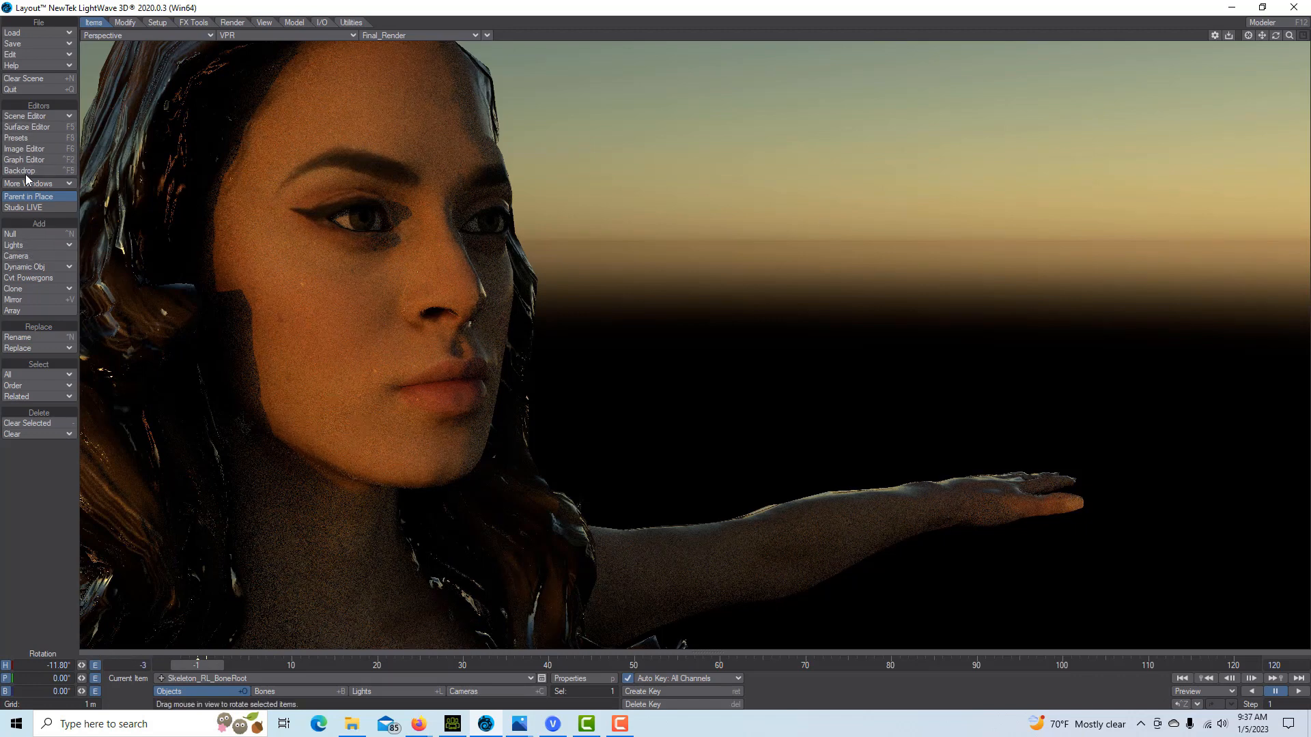
Step: Add Character_Normal.jpg as an image-map clip map on the Character surface and close the Texture Editor and Surface Editor
click(27, 129)
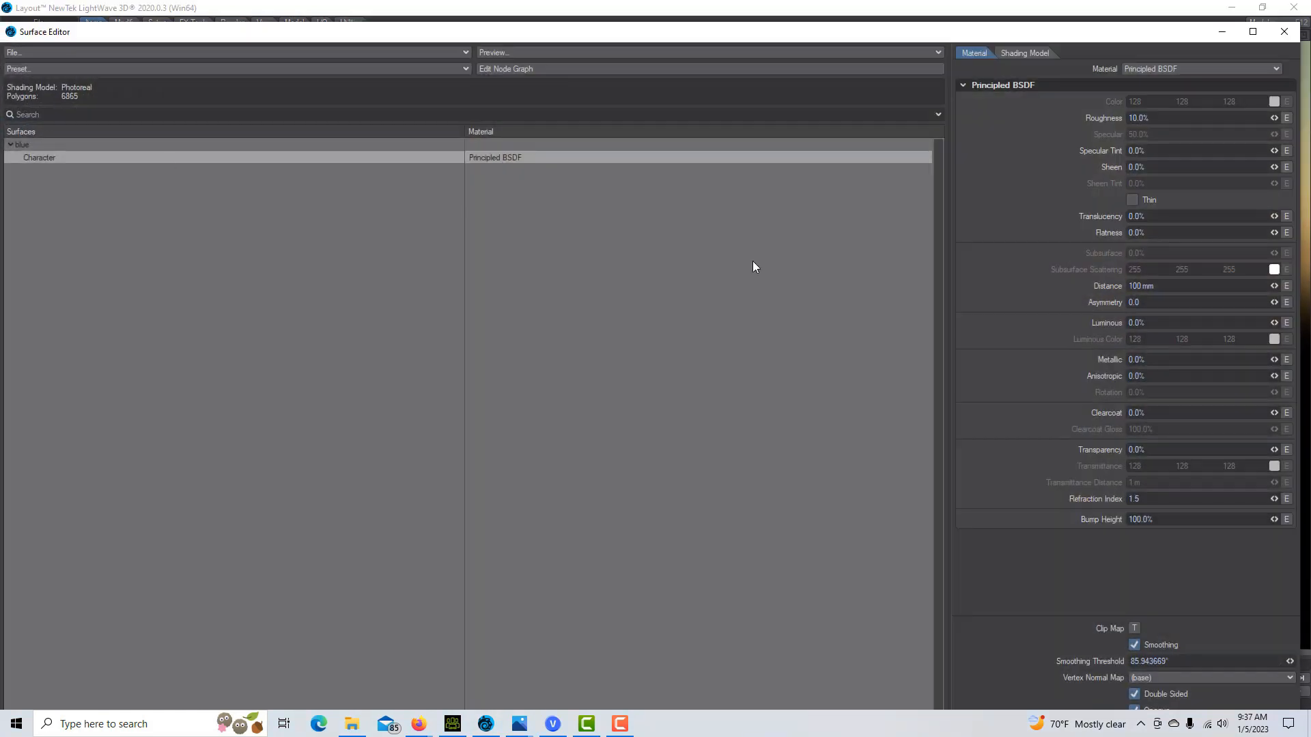
click(1134, 628)
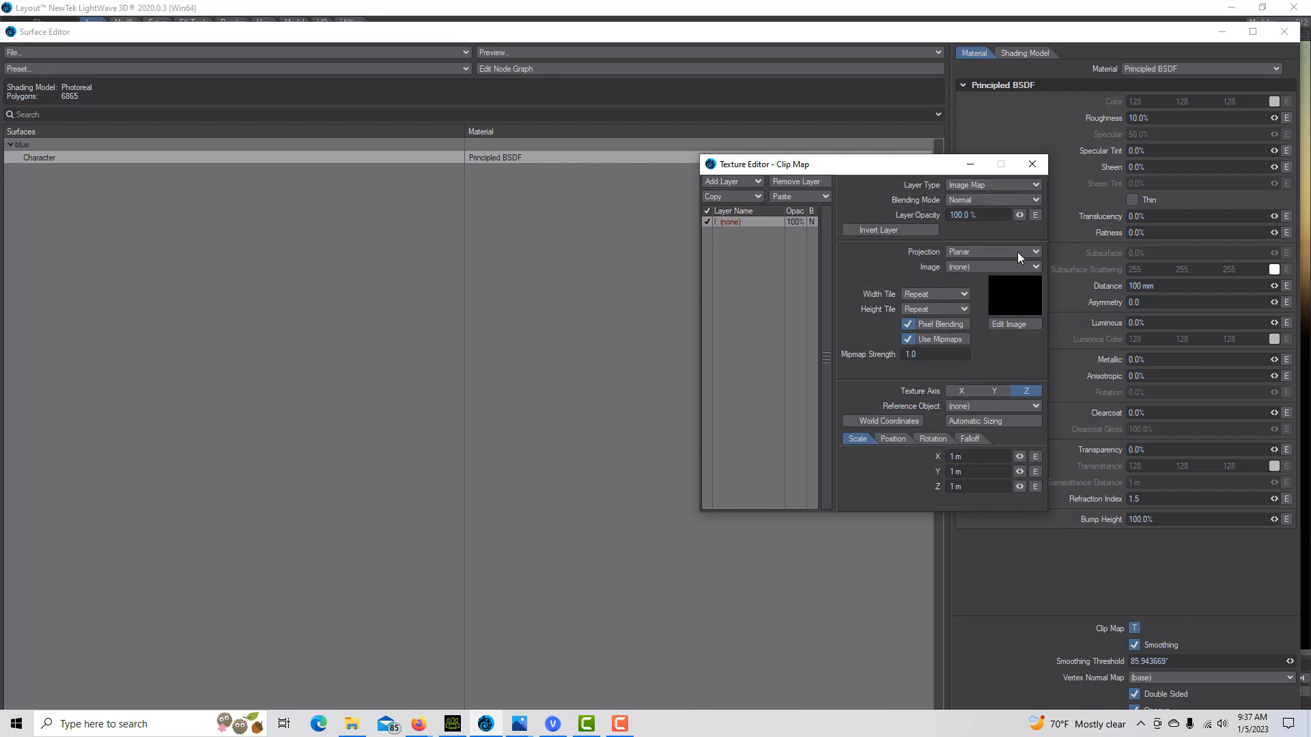
click(1030, 267)
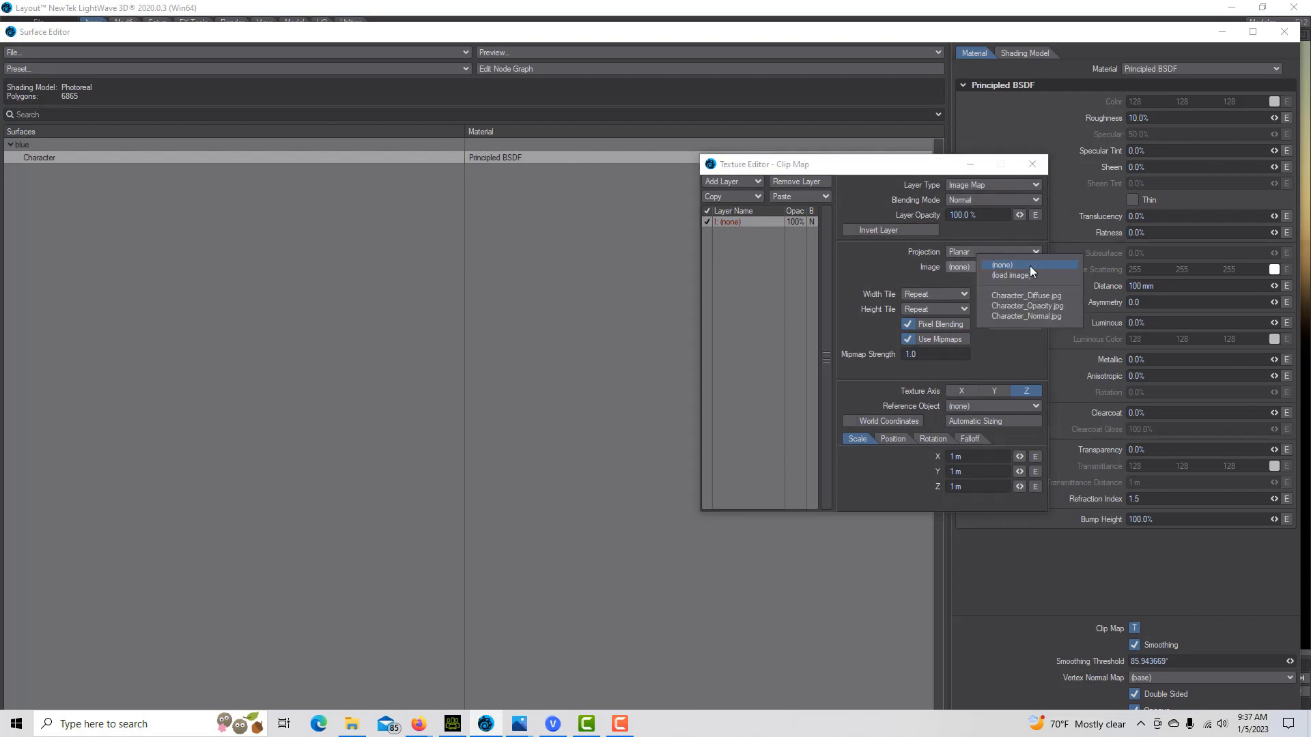
click(1043, 315)
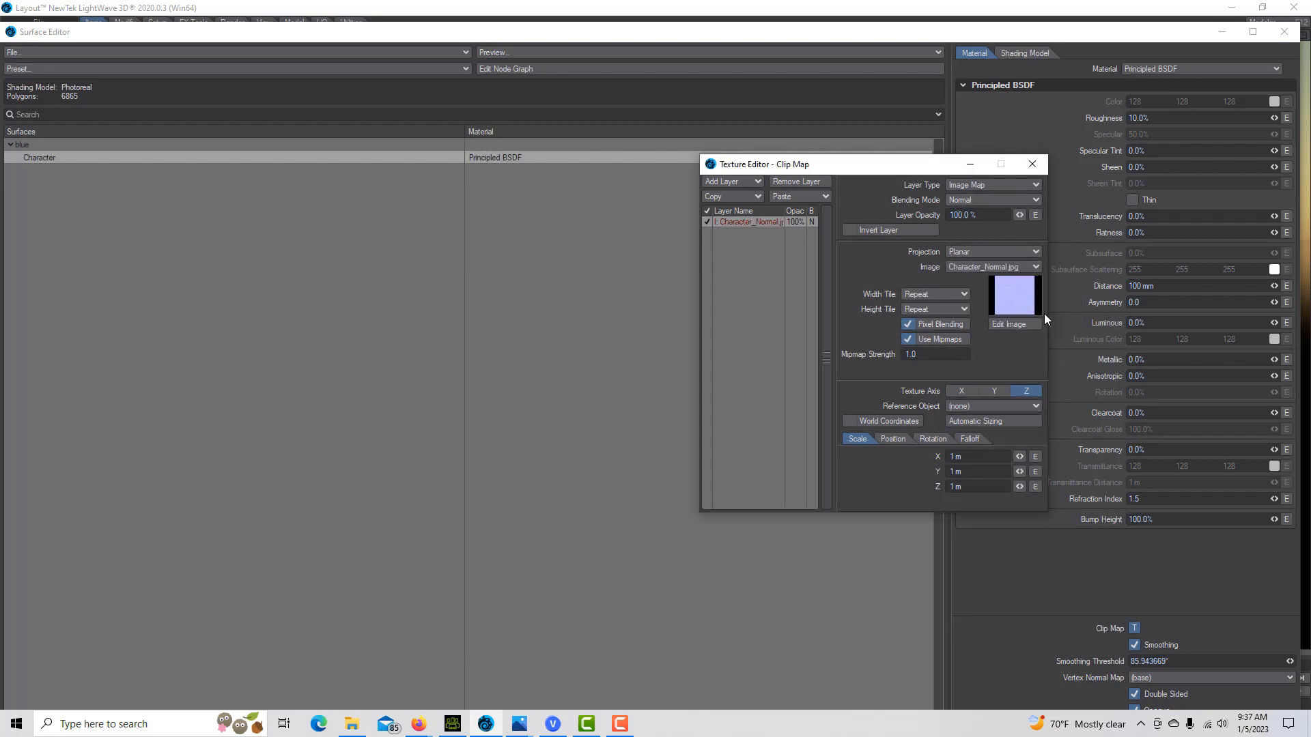
click(1221, 31)
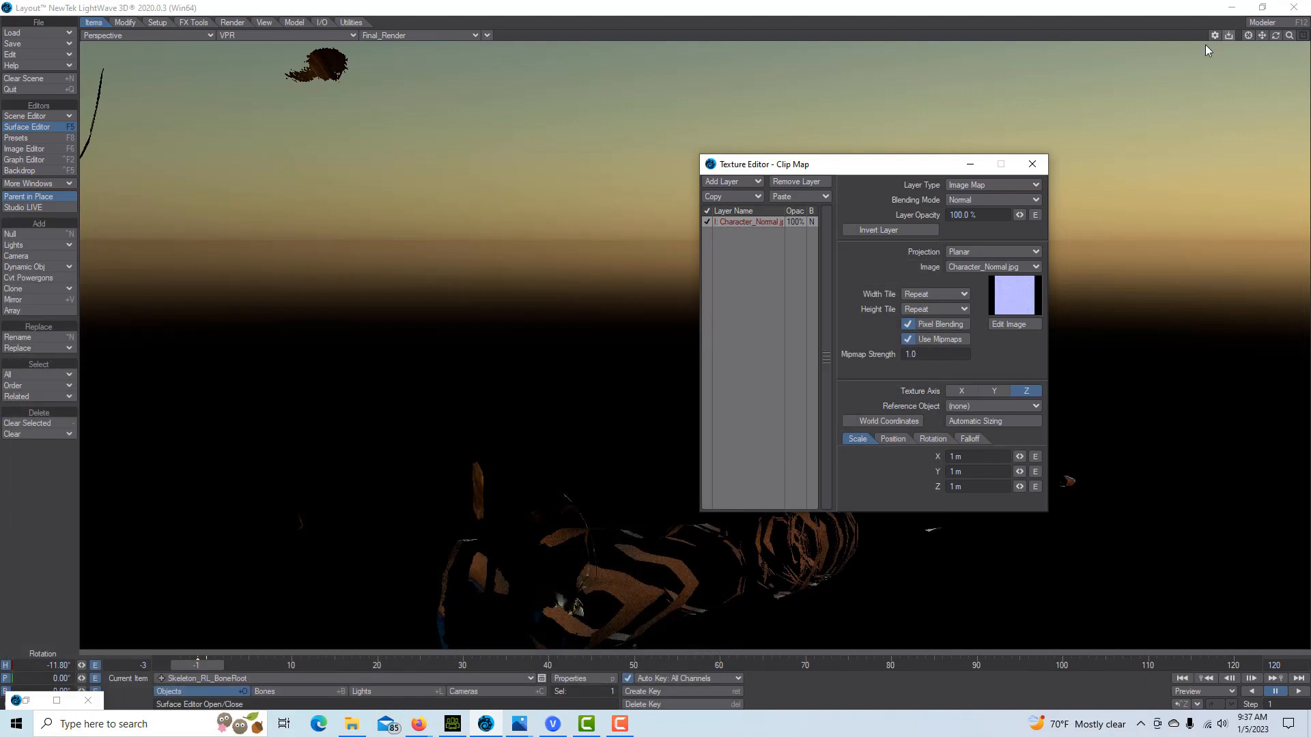
click(971, 164)
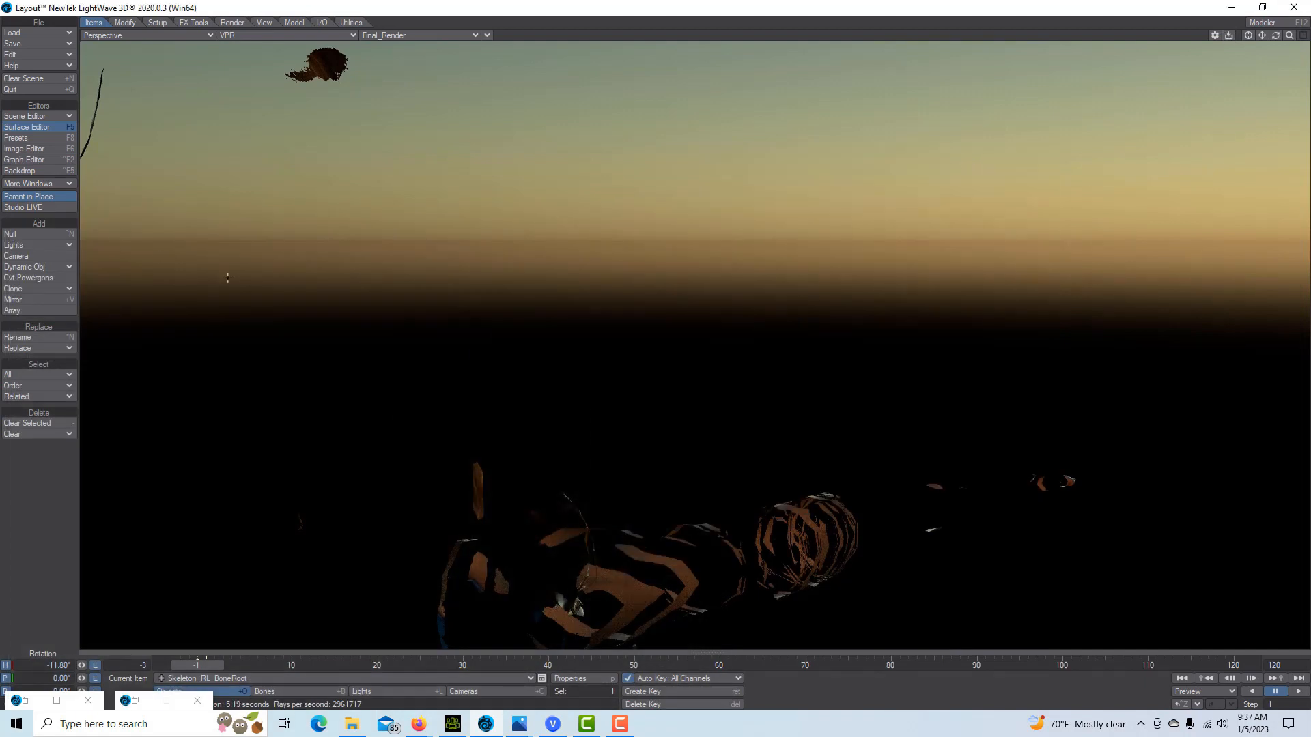
click(197, 702)
click(88, 702)
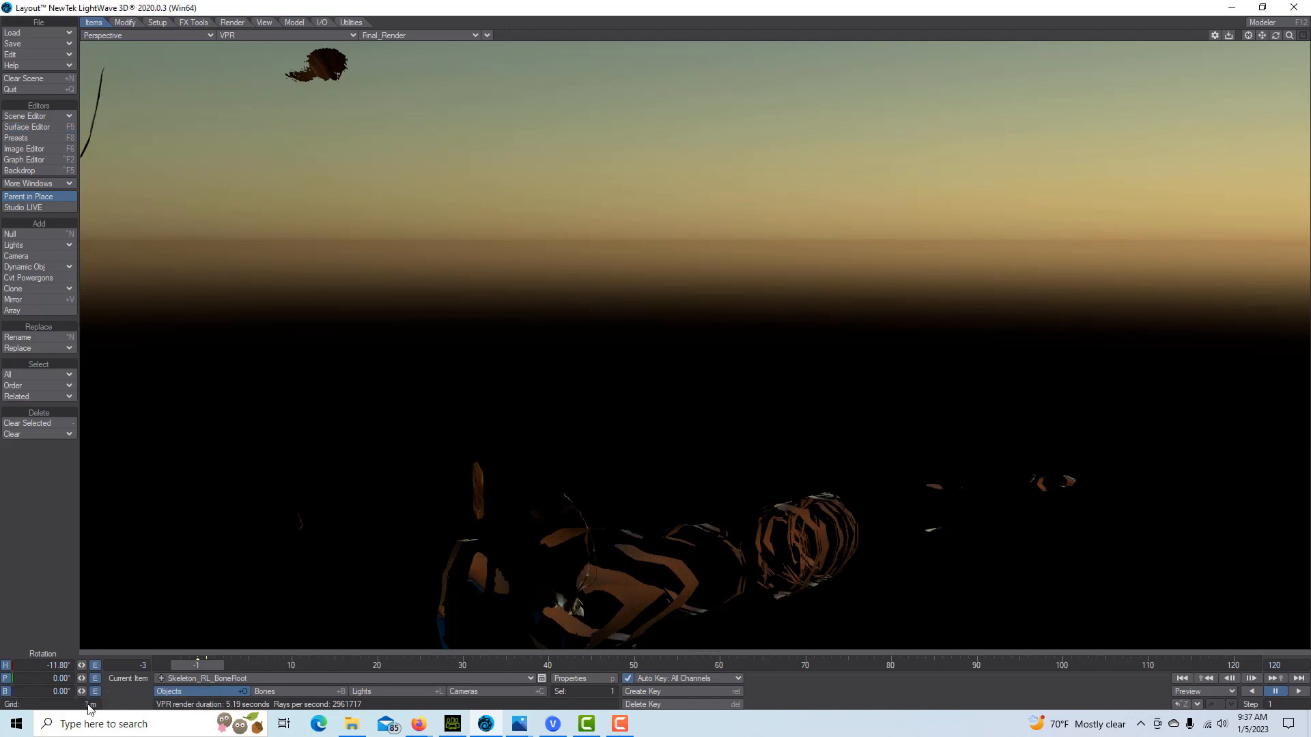
Step: Check the bone root's Object Properties, and reopen the Character surface's clip map texture with its editor moved beside the character
click(568, 679)
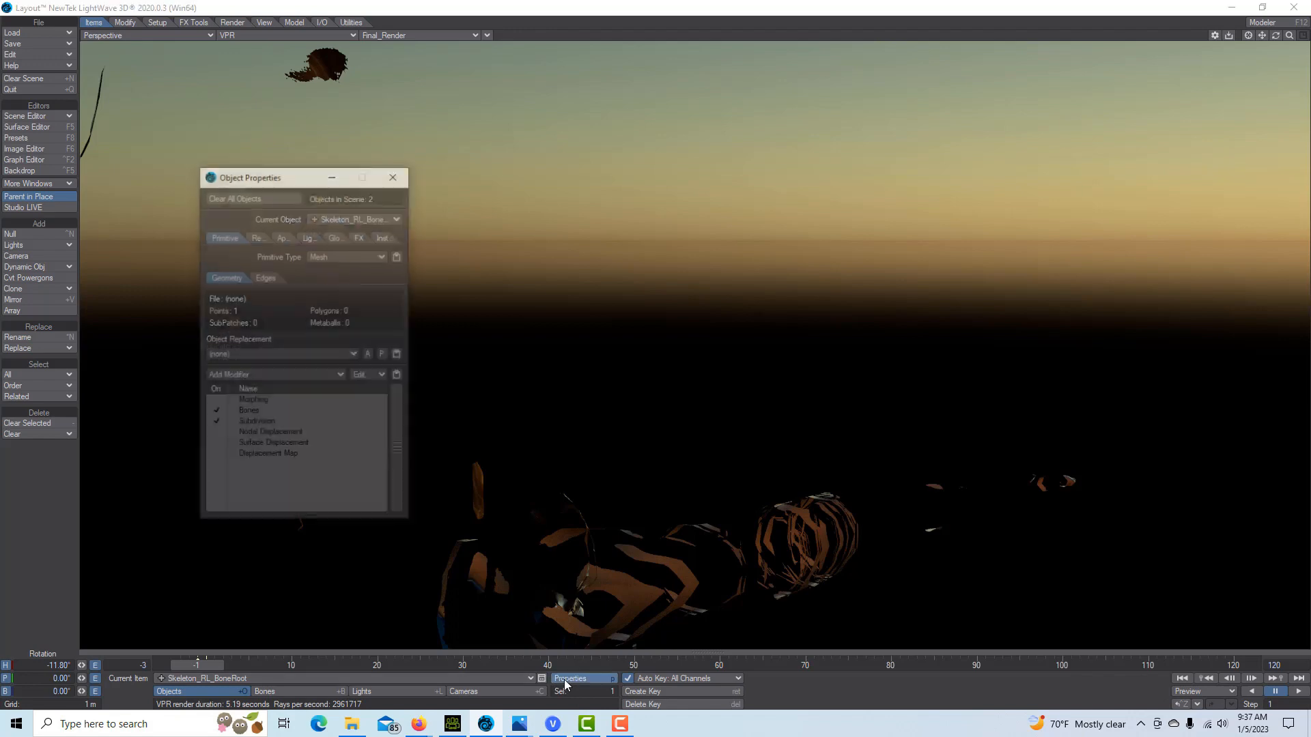
click(394, 175)
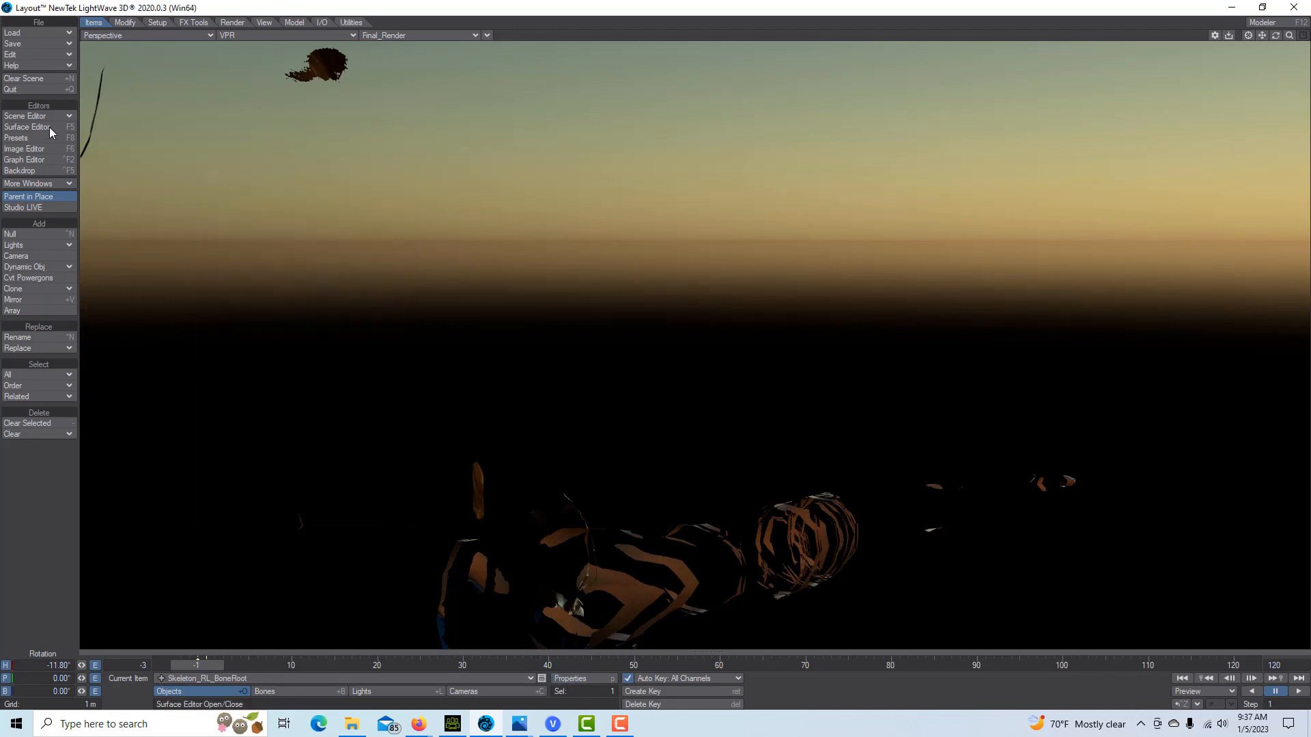
click(49, 129)
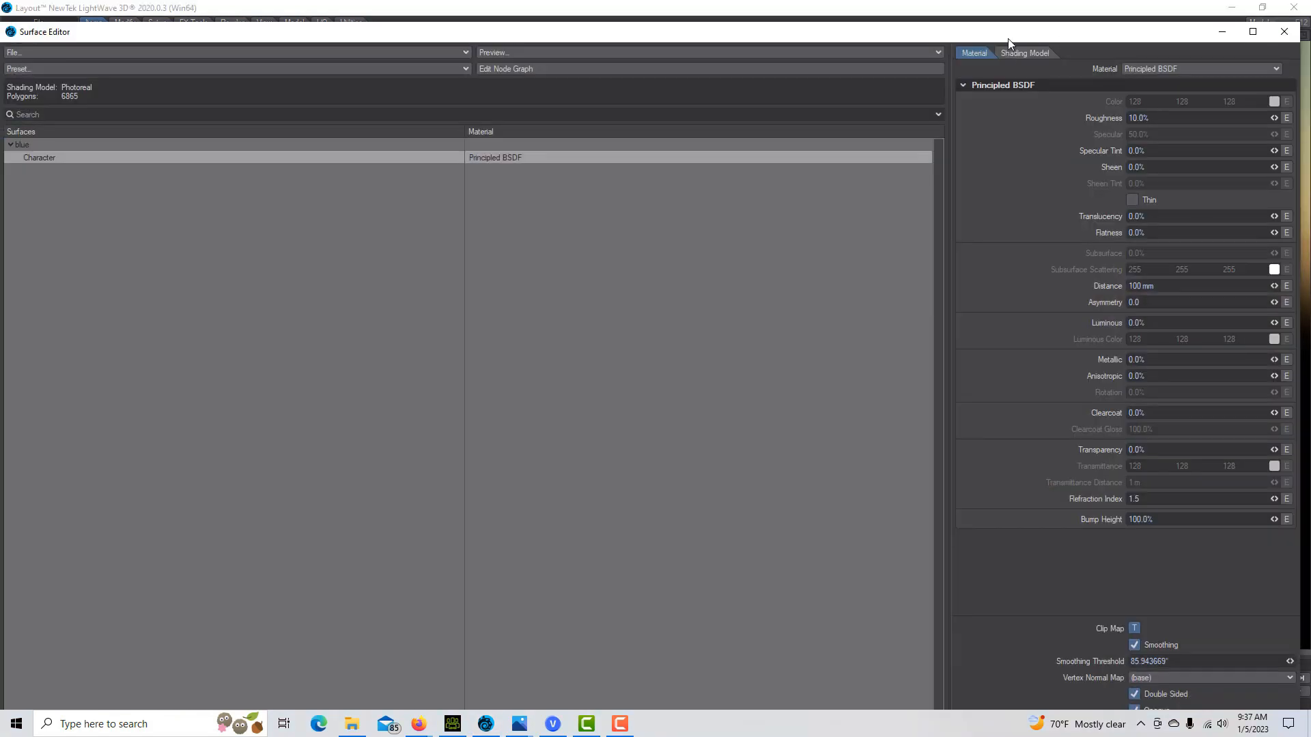
click(1134, 628)
click(1222, 31)
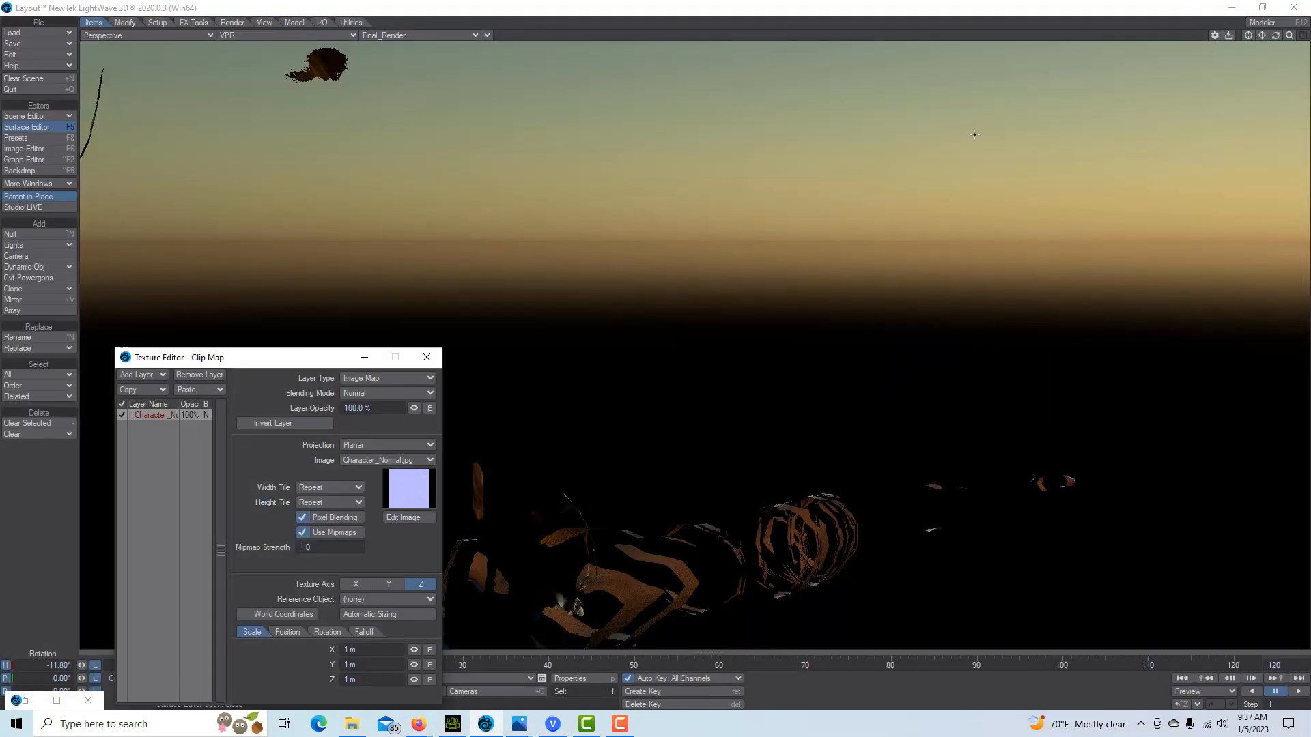
drag(245, 353, 976, 138)
Step: Set the clip map's reference object to blue and its projection to UV
click(1152, 383)
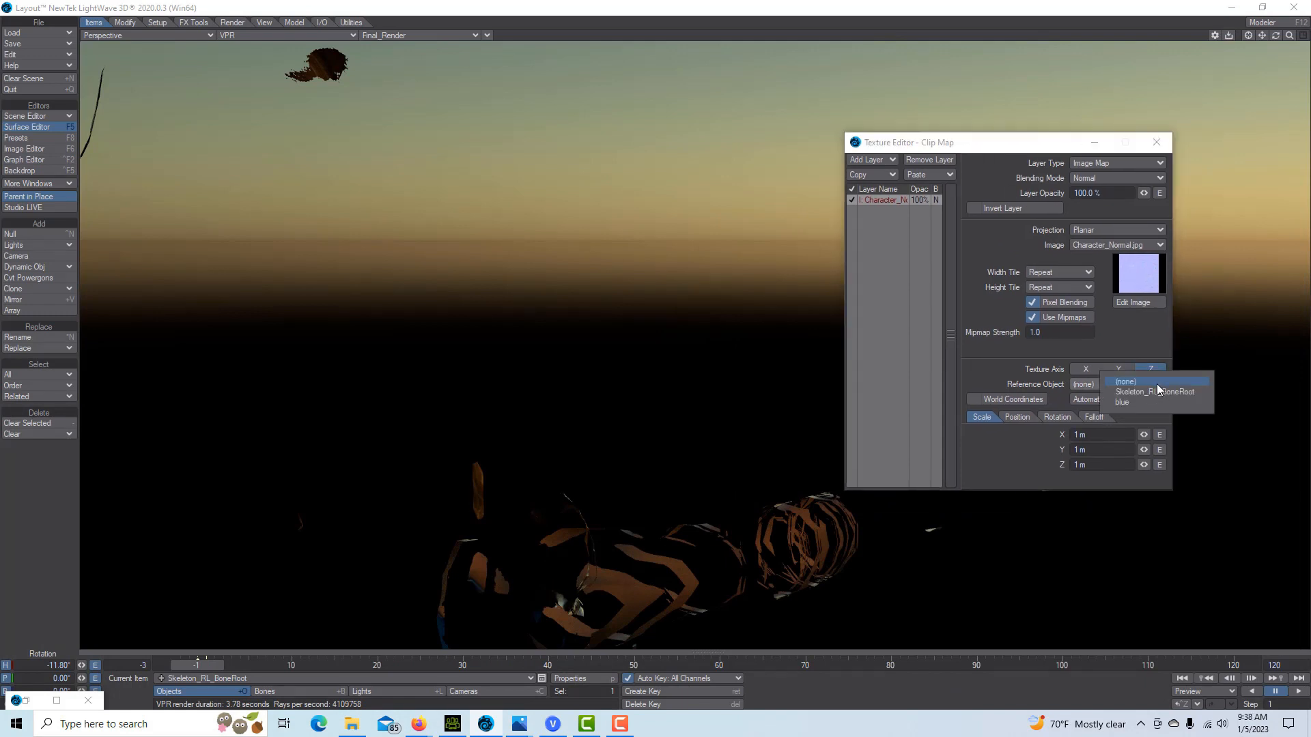
click(1136, 402)
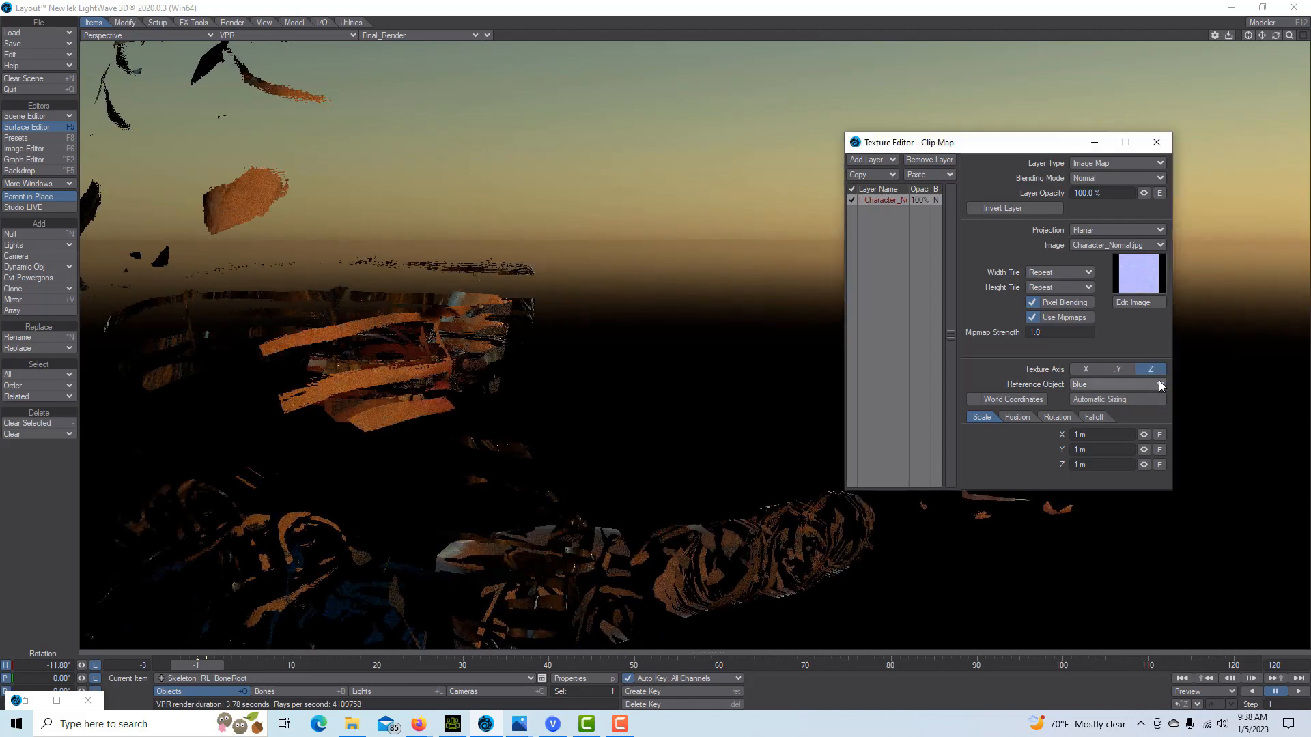
click(1144, 235)
click(1144, 278)
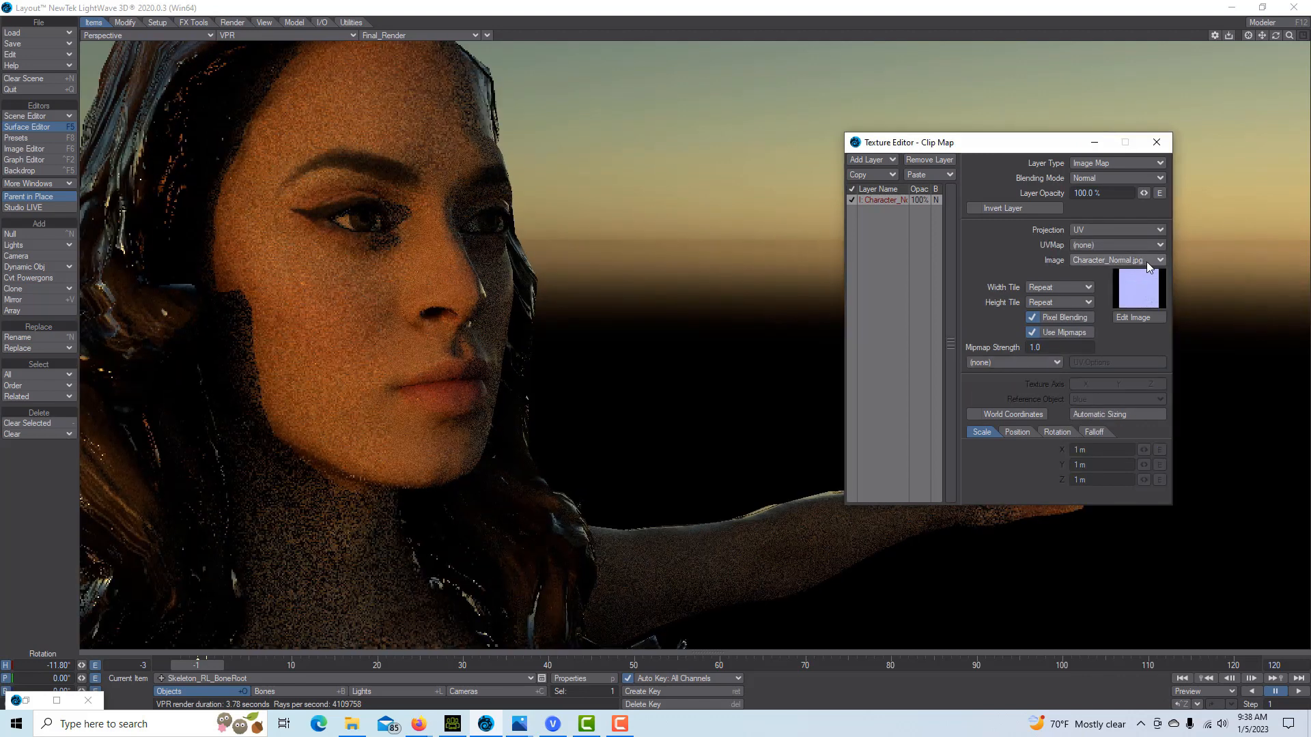
Step: View Character_Normal.jpg in the Image Editor and try varying the clip map's layer opacity
click(1141, 316)
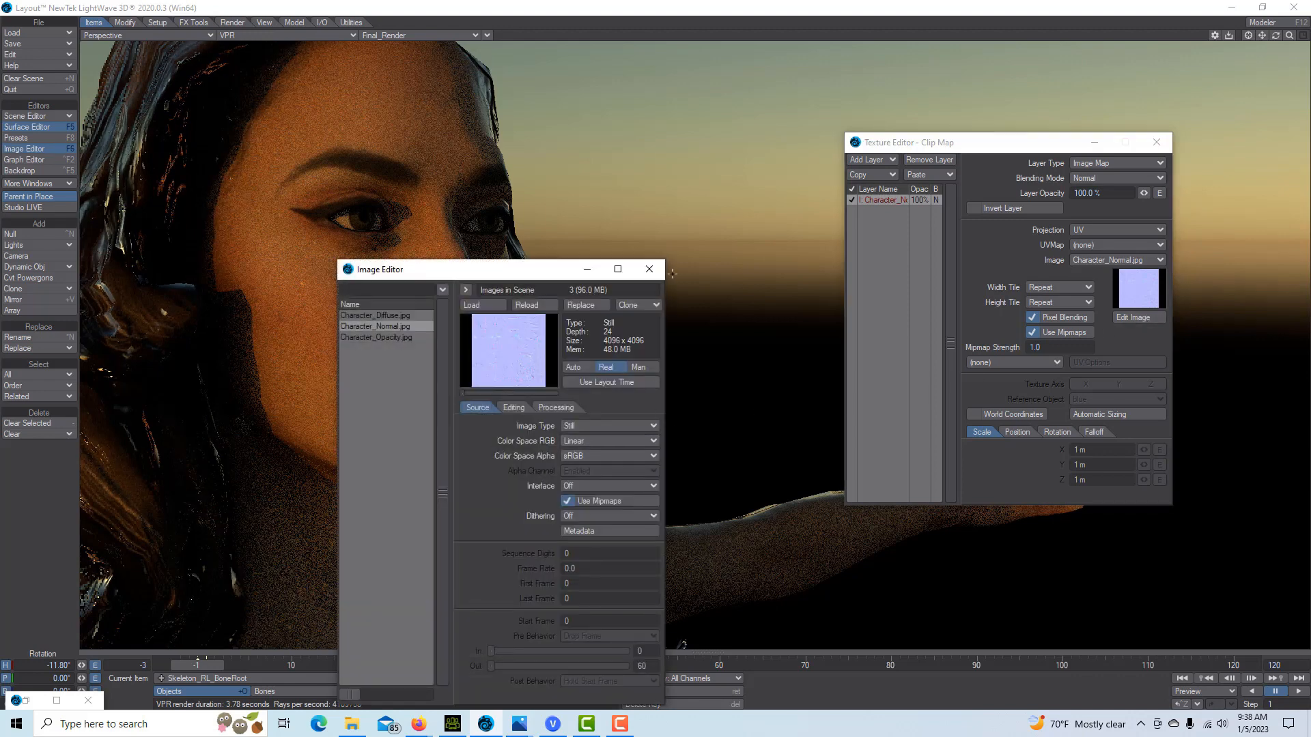
click(649, 270)
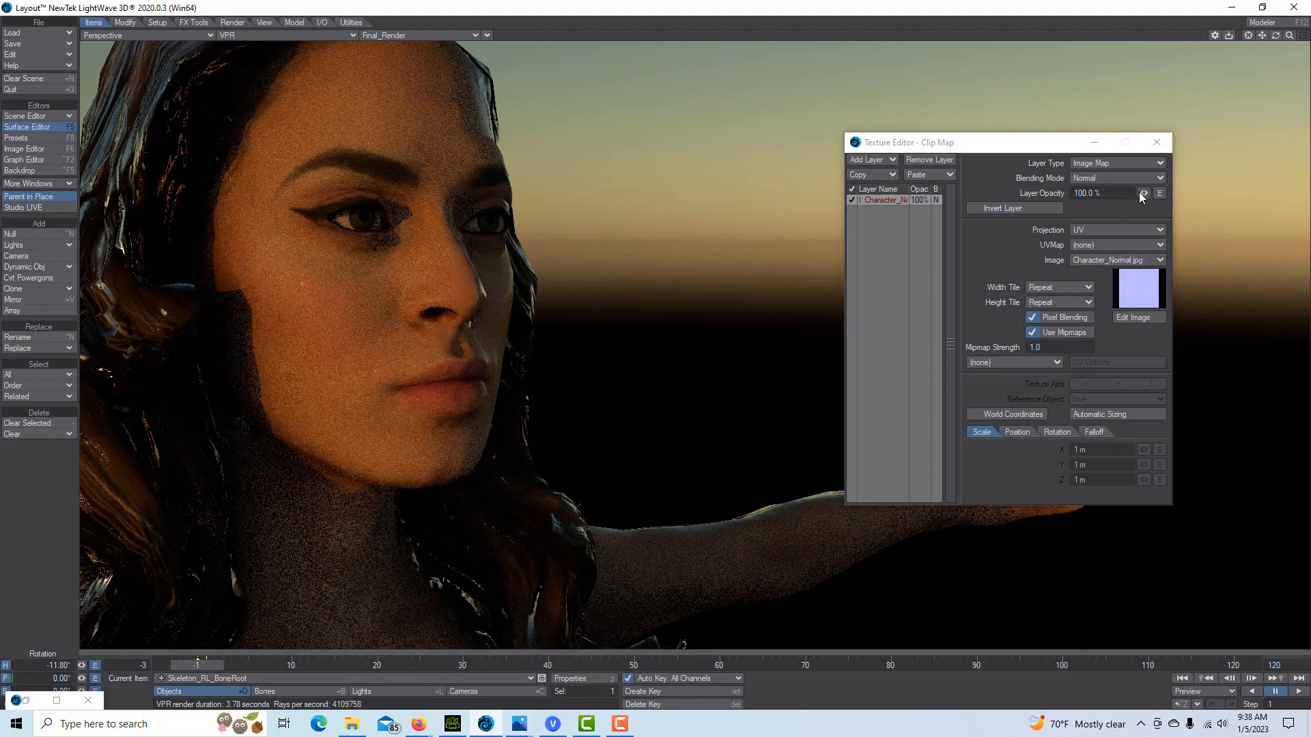
drag(1146, 196, 1126, 196)
mouse_move(1143, 193)
mouse_down()
mouse_move(1122, 192)
mouse_move(1153, 192)
mouse_up()
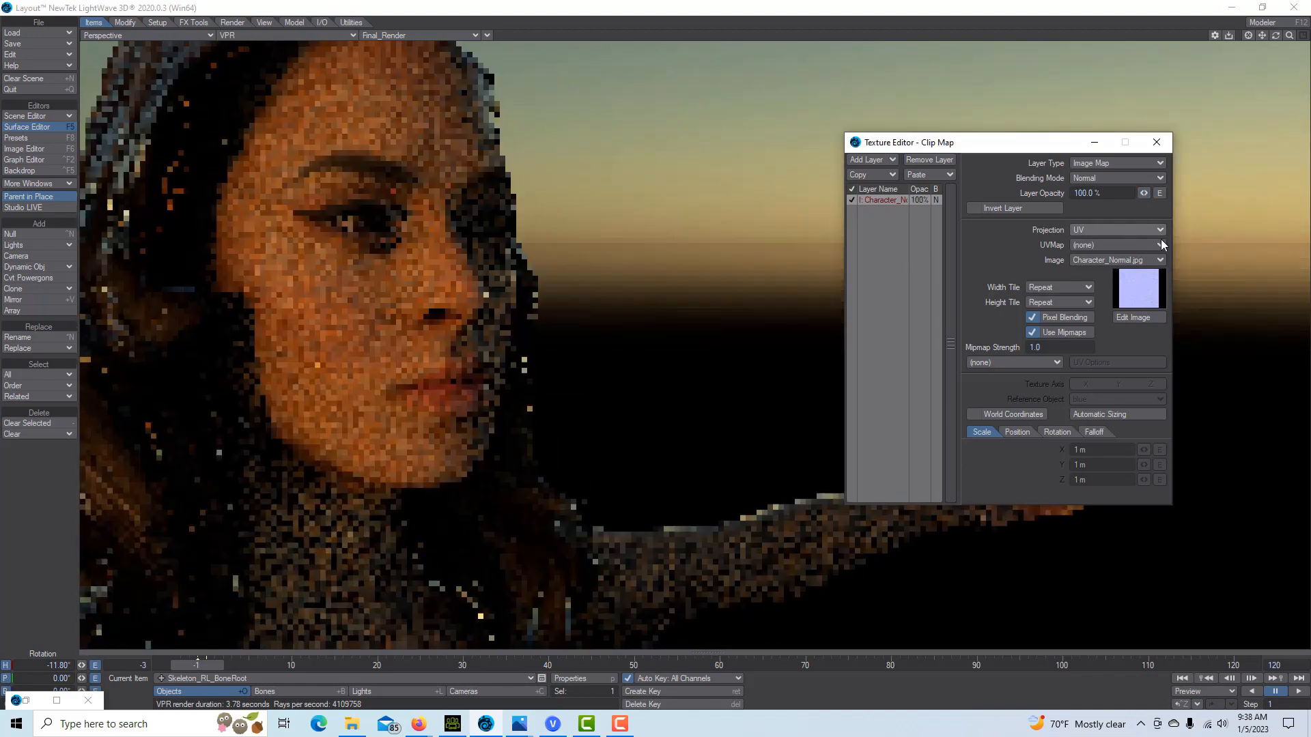
Step: Assign the Channel0 UV map to the clip map layer and set its layer opacity to 85%
click(1159, 245)
click(1161, 253)
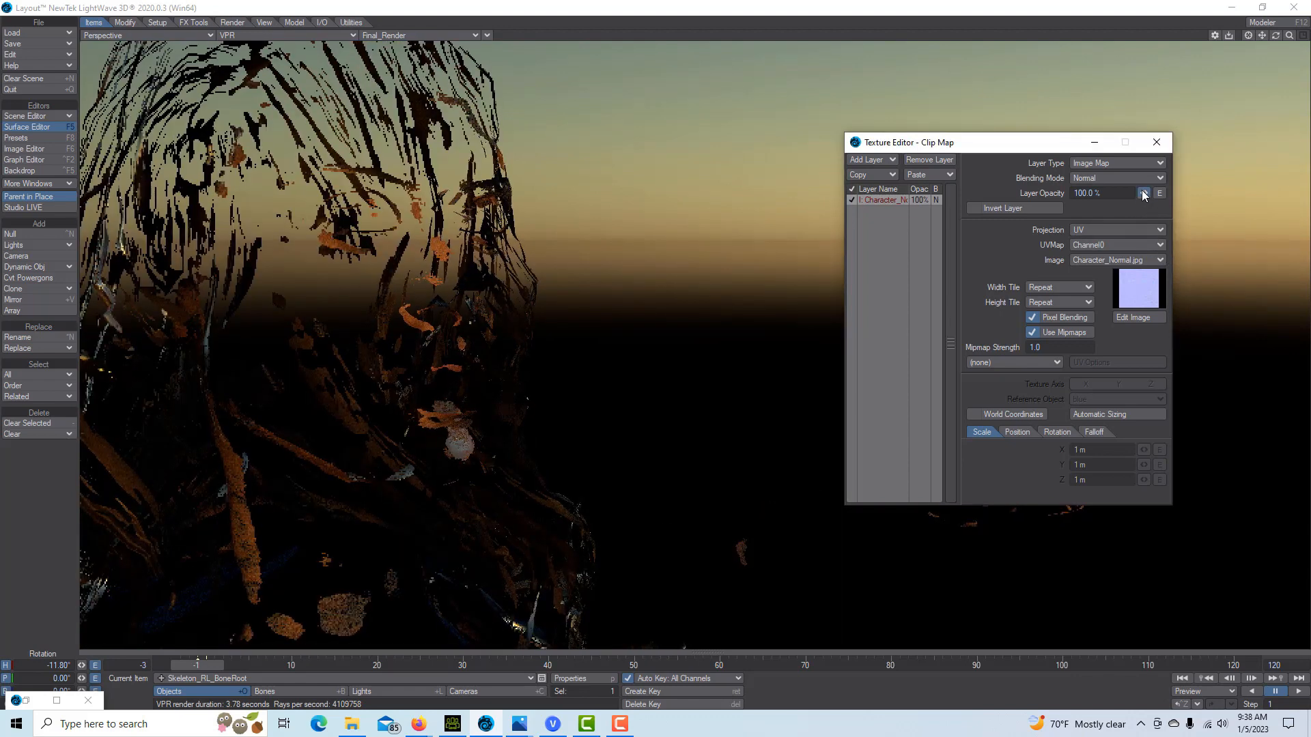
drag(1145, 194, 1130, 194)
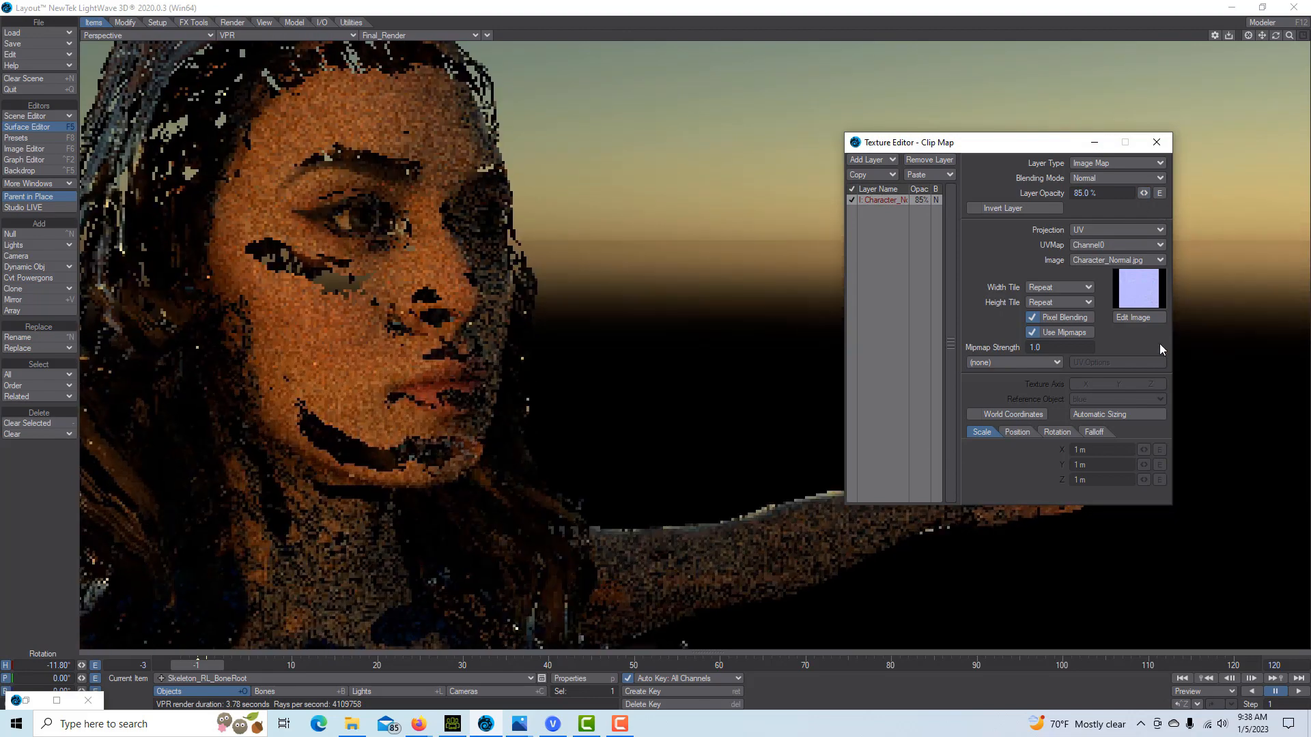